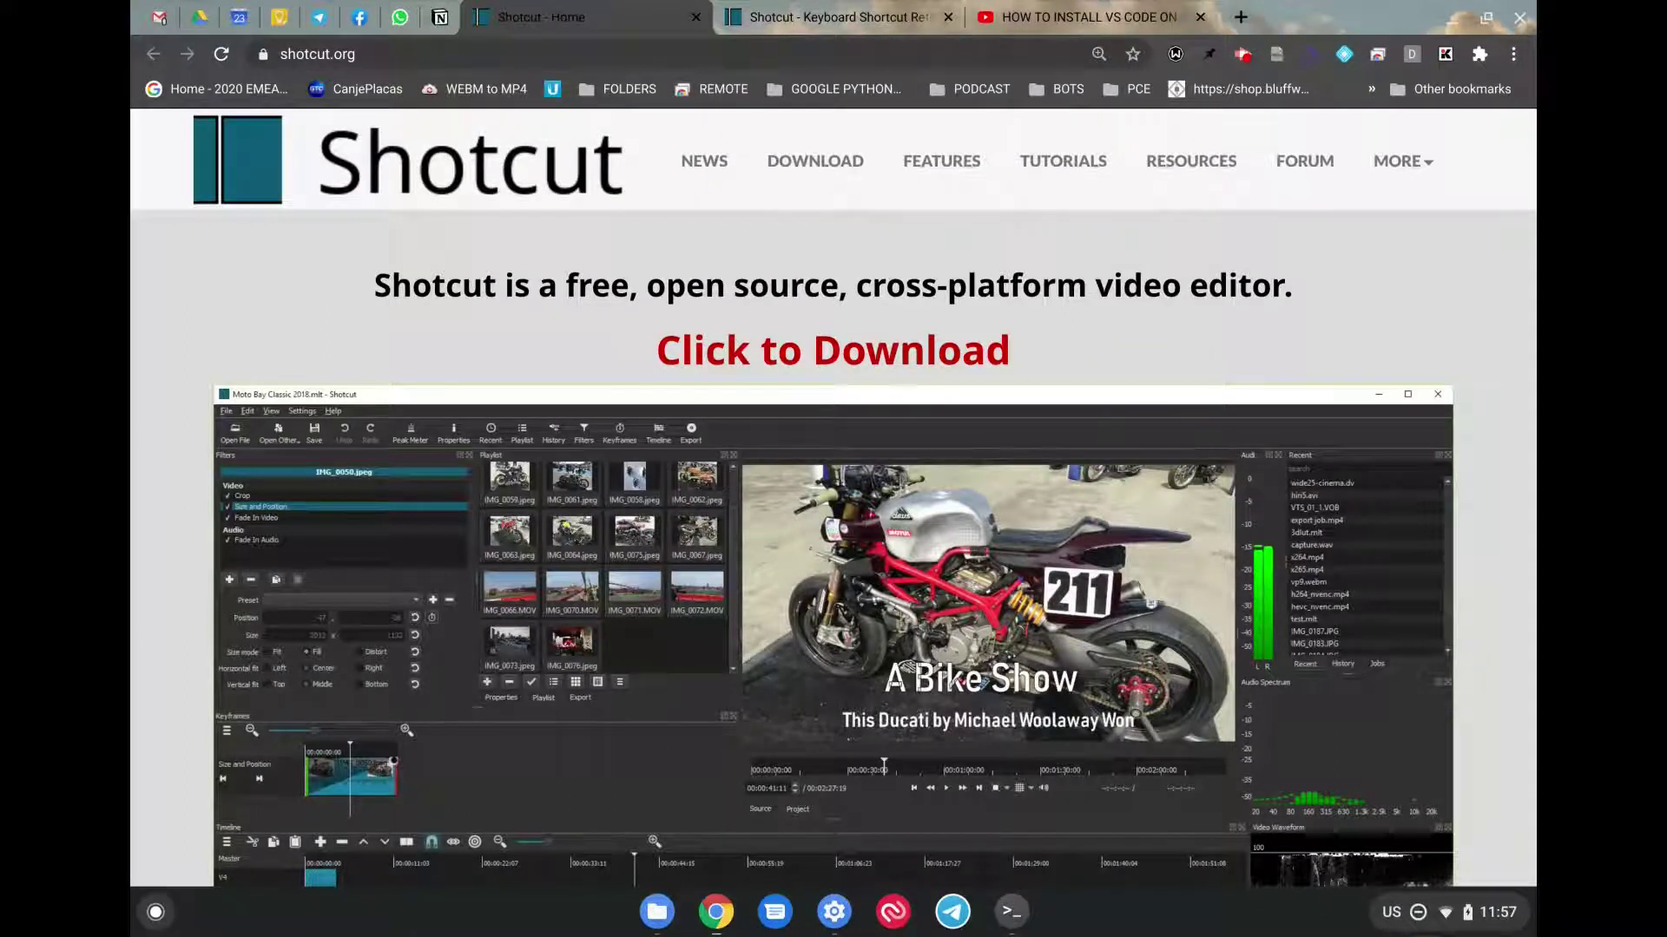
# Step: Open the Chromebook Settings at the Linux (Beta) page
pyautogui.click(834, 911)
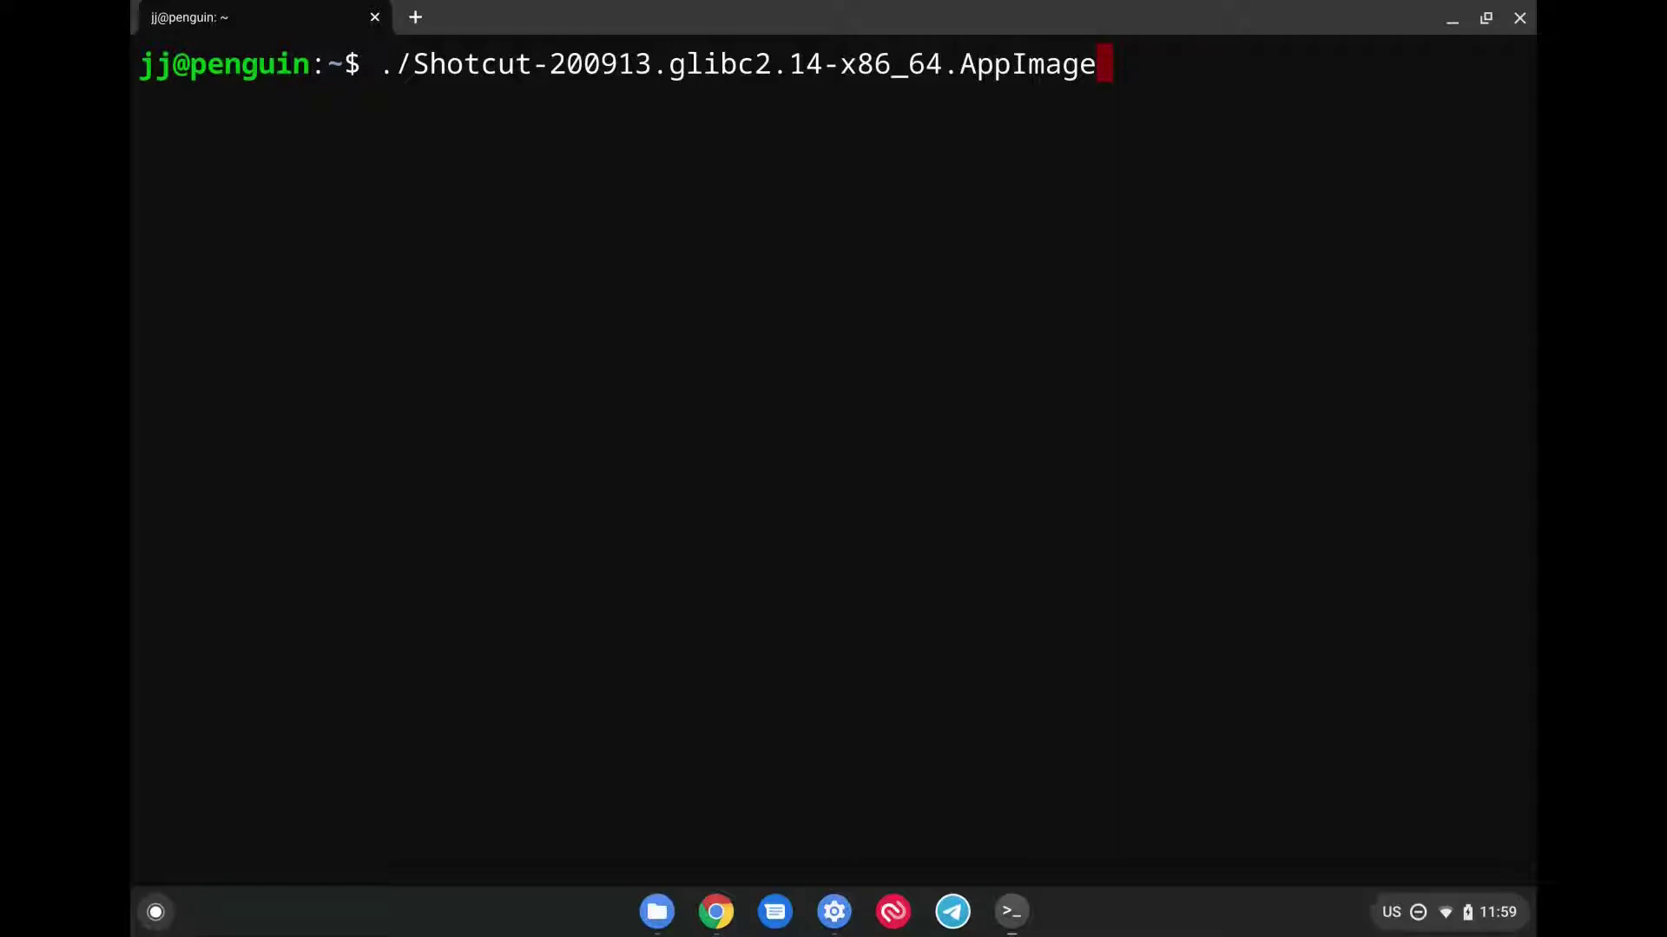
# Step: Recall the earlier 'vi .bashrc' command from the Terminal history
pyautogui.press('Up')
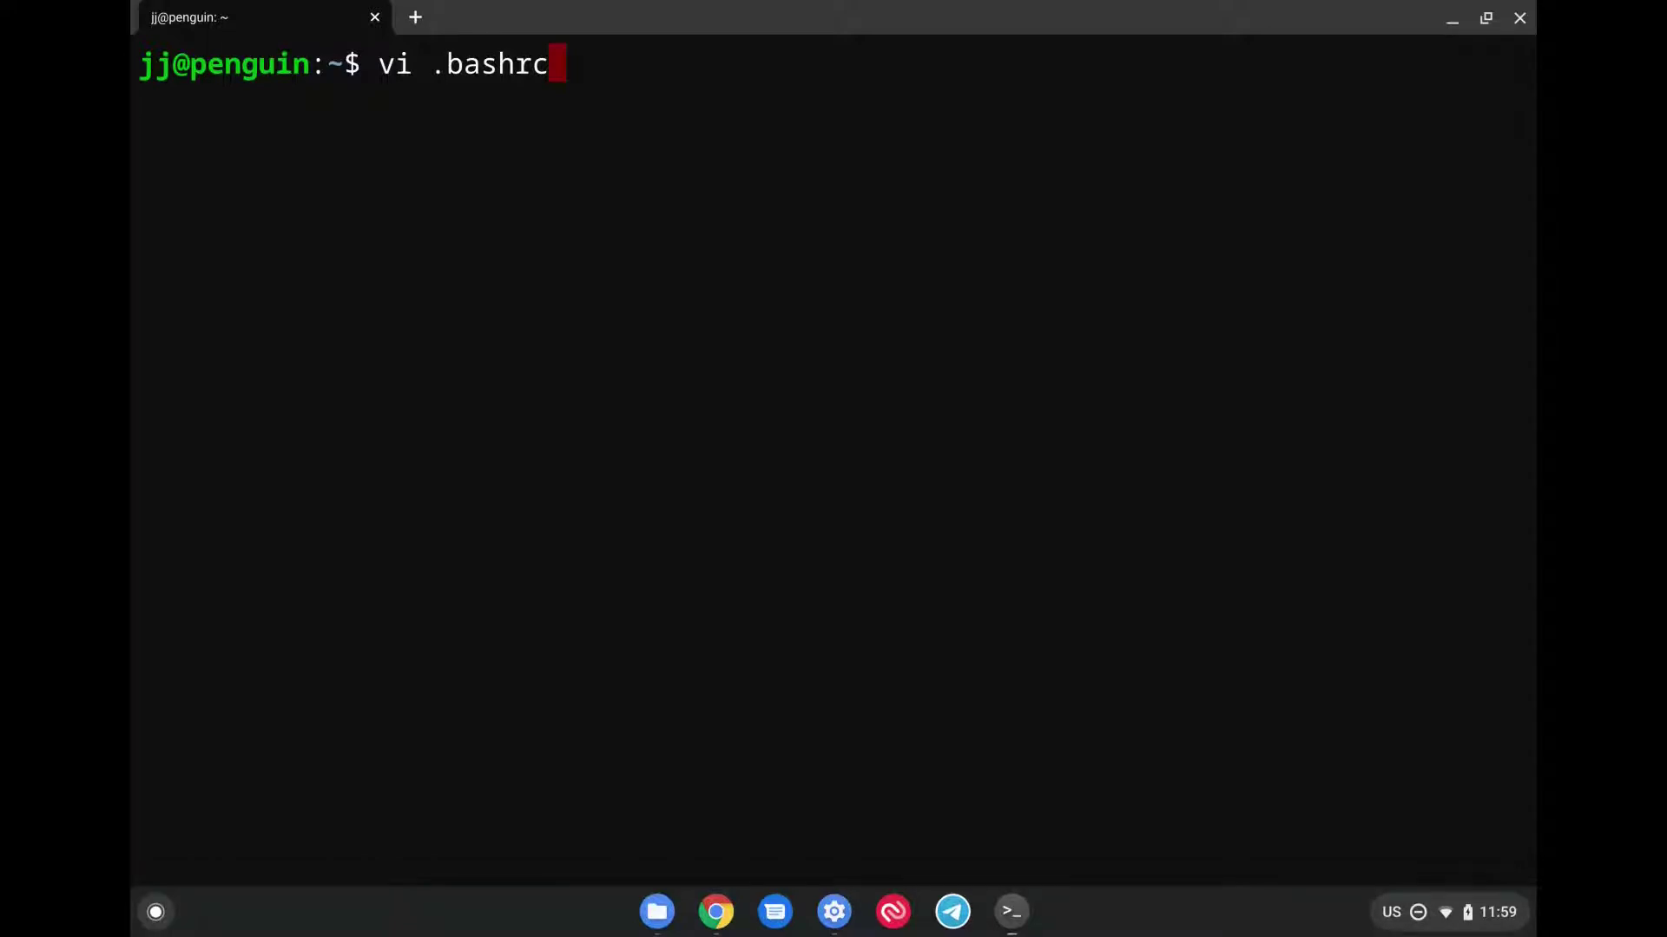
# Step: Open .bashrc in vi and inspect the shcut alias on its last line
pyautogui.press('Return')
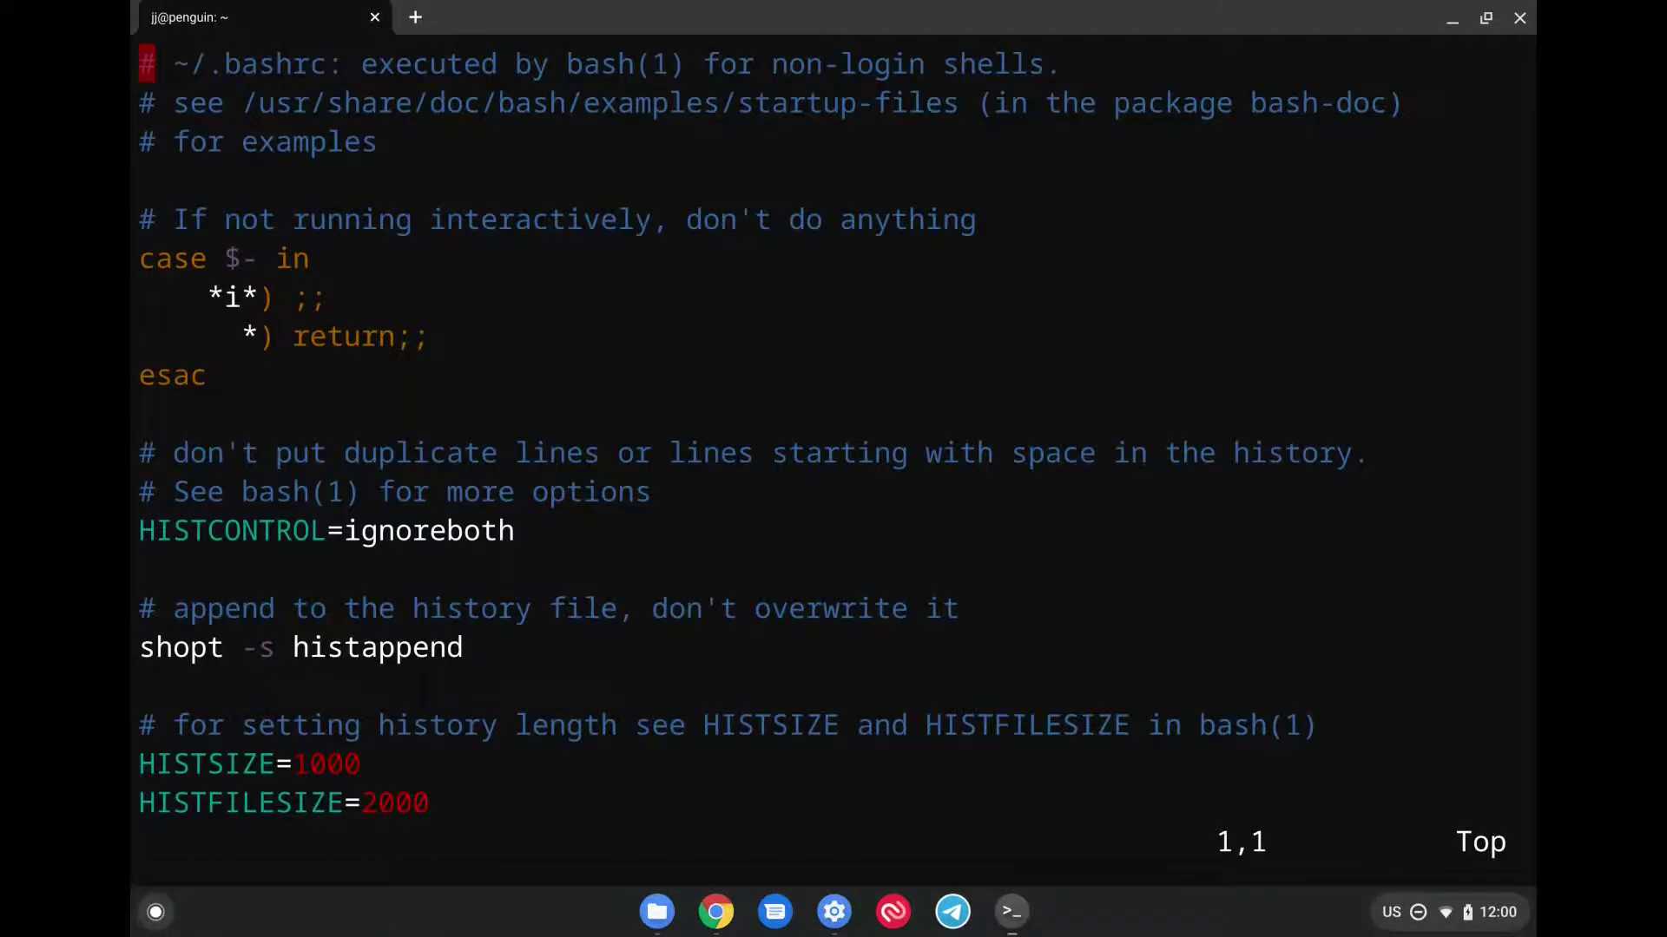
pyautogui.hotkey('shift', 'g')
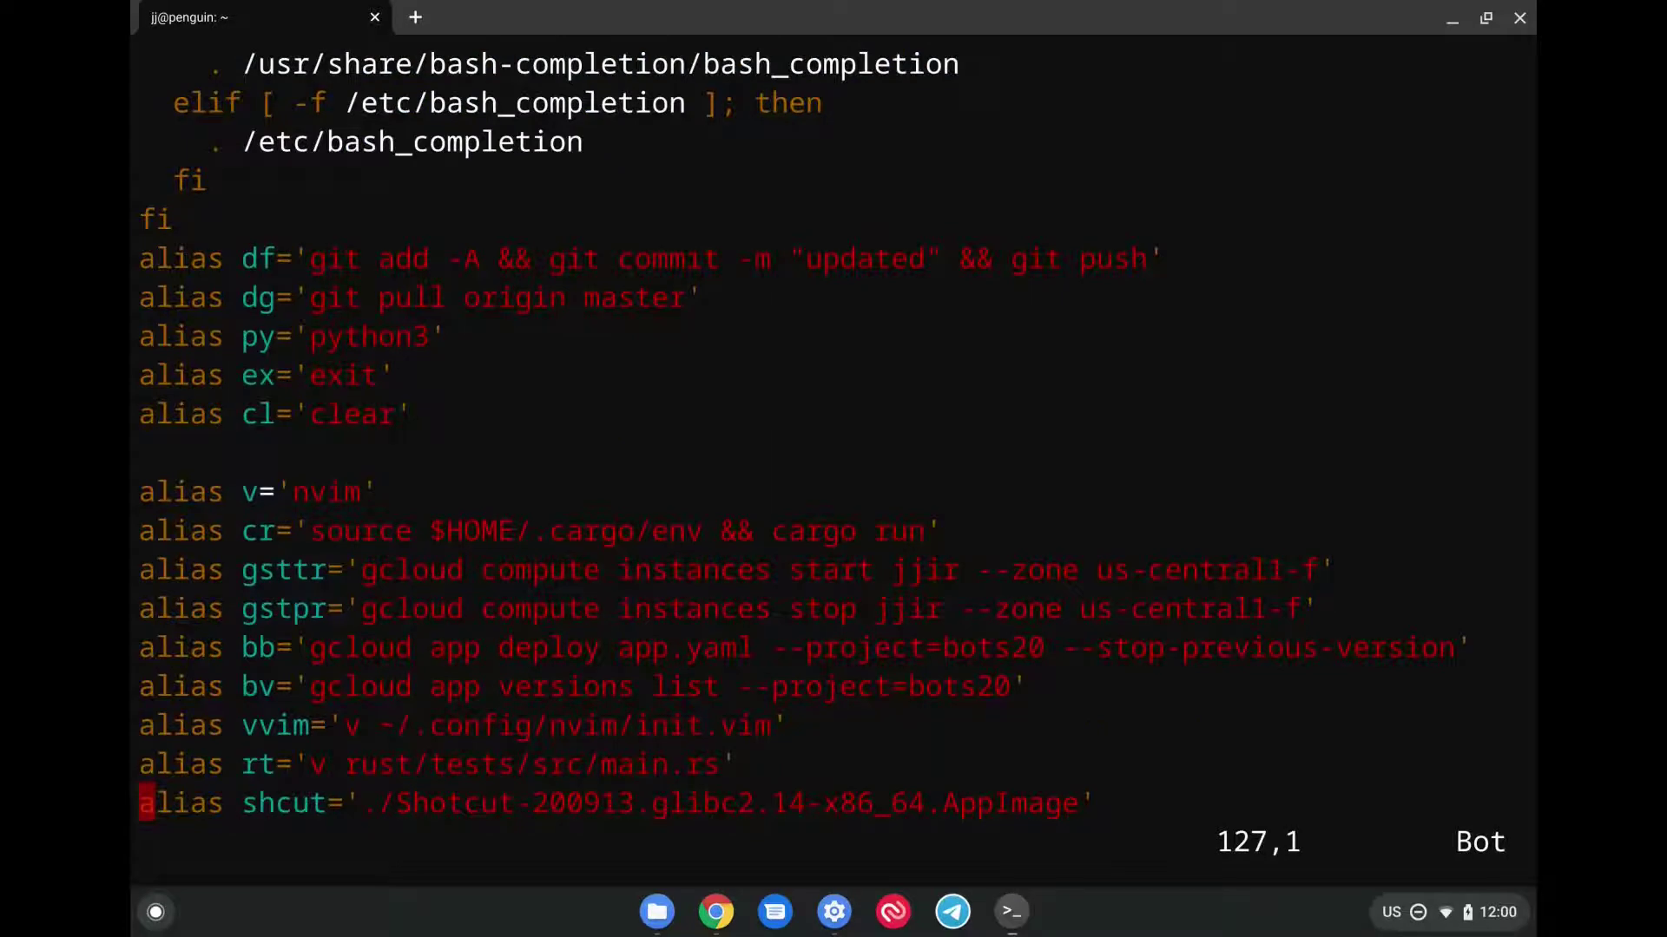
pyautogui.press('i')
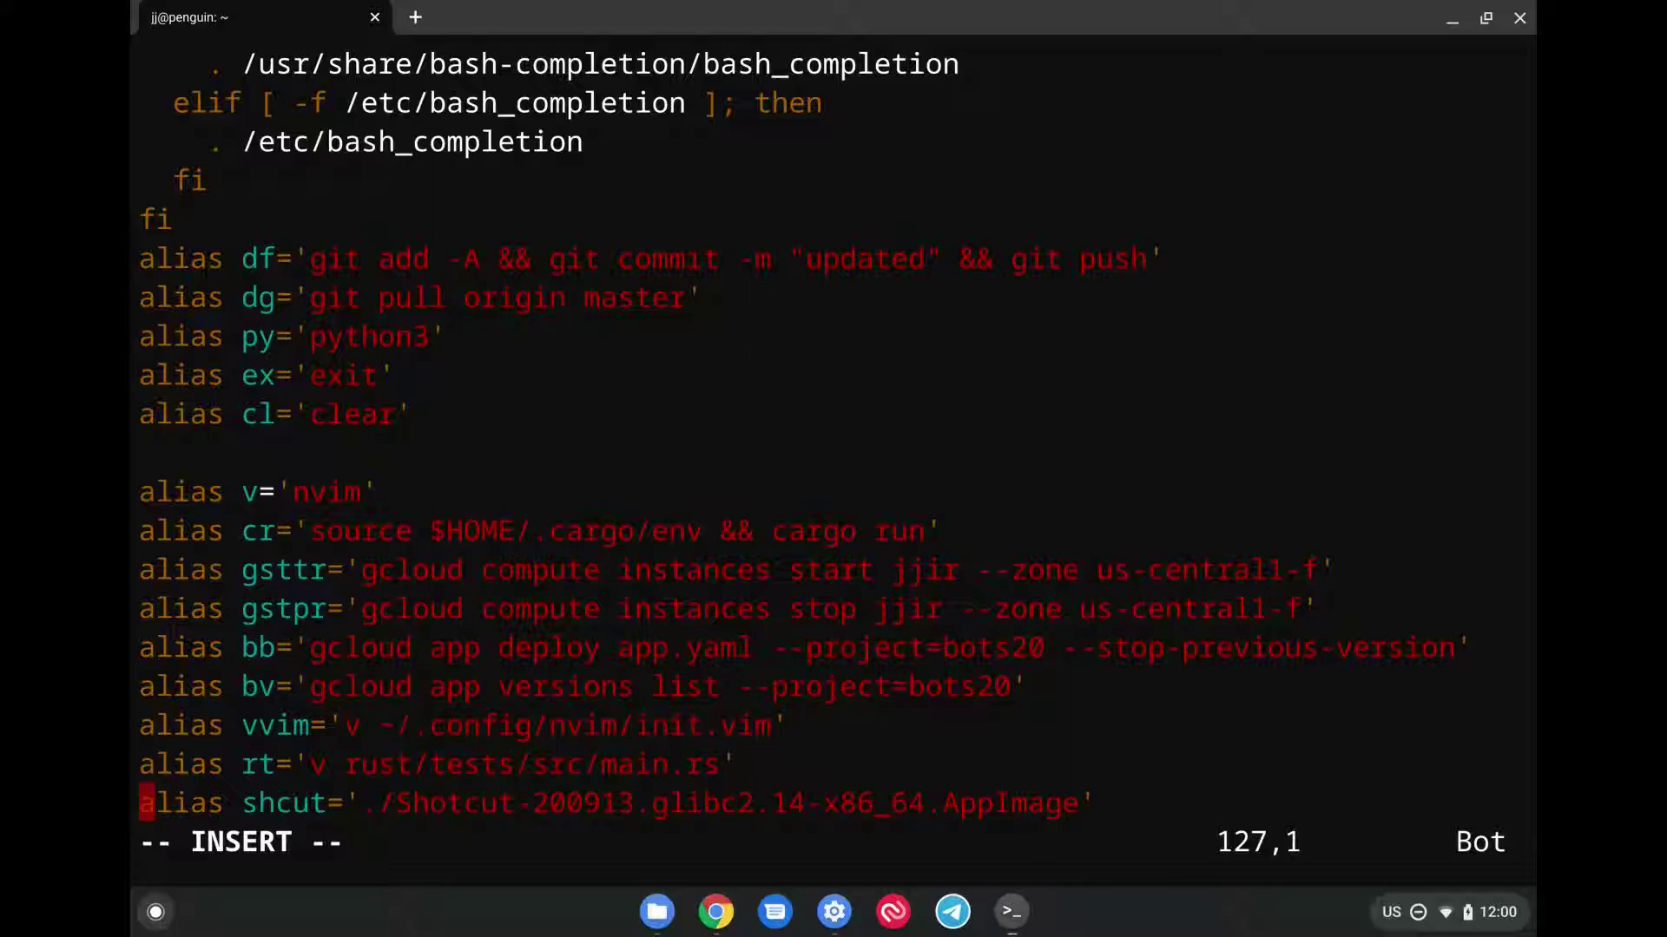
pyautogui.moveTo(1113, 800); pyautogui.dragTo(143, 571)
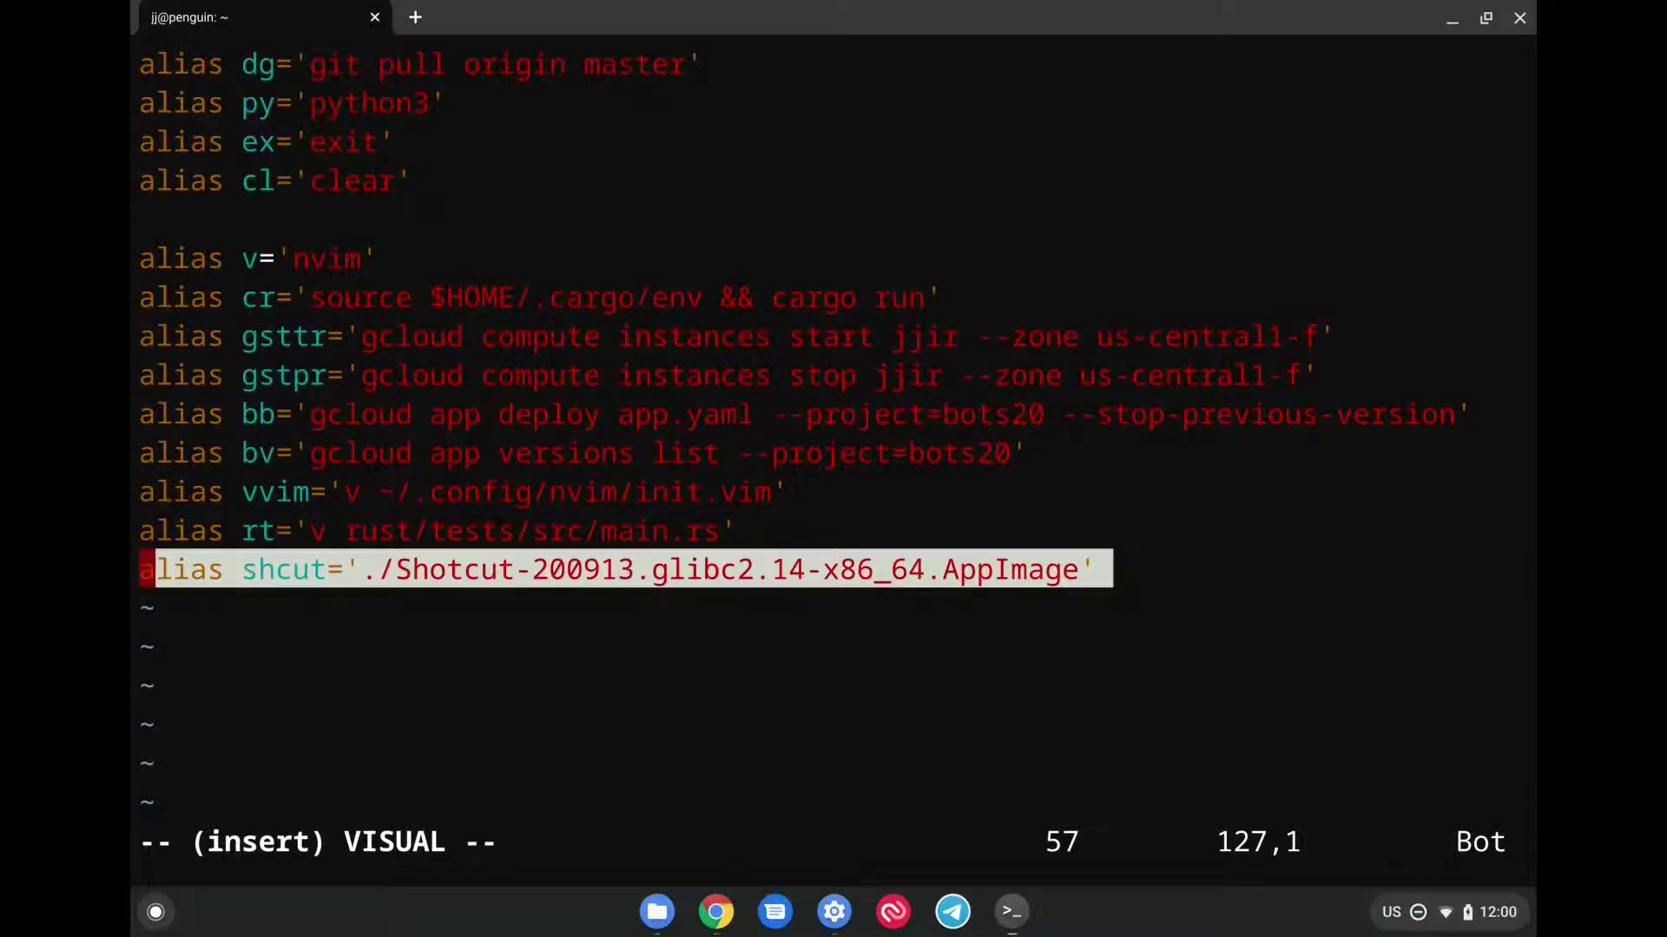
pyautogui.click(325, 566)
pyautogui.press('Left')
pyautogui.press('Left')
pyautogui.press('Left')
pyautogui.press('Left')
pyautogui.press('Right')
pyautogui.press('Right')
pyautogui.click(335, 570)
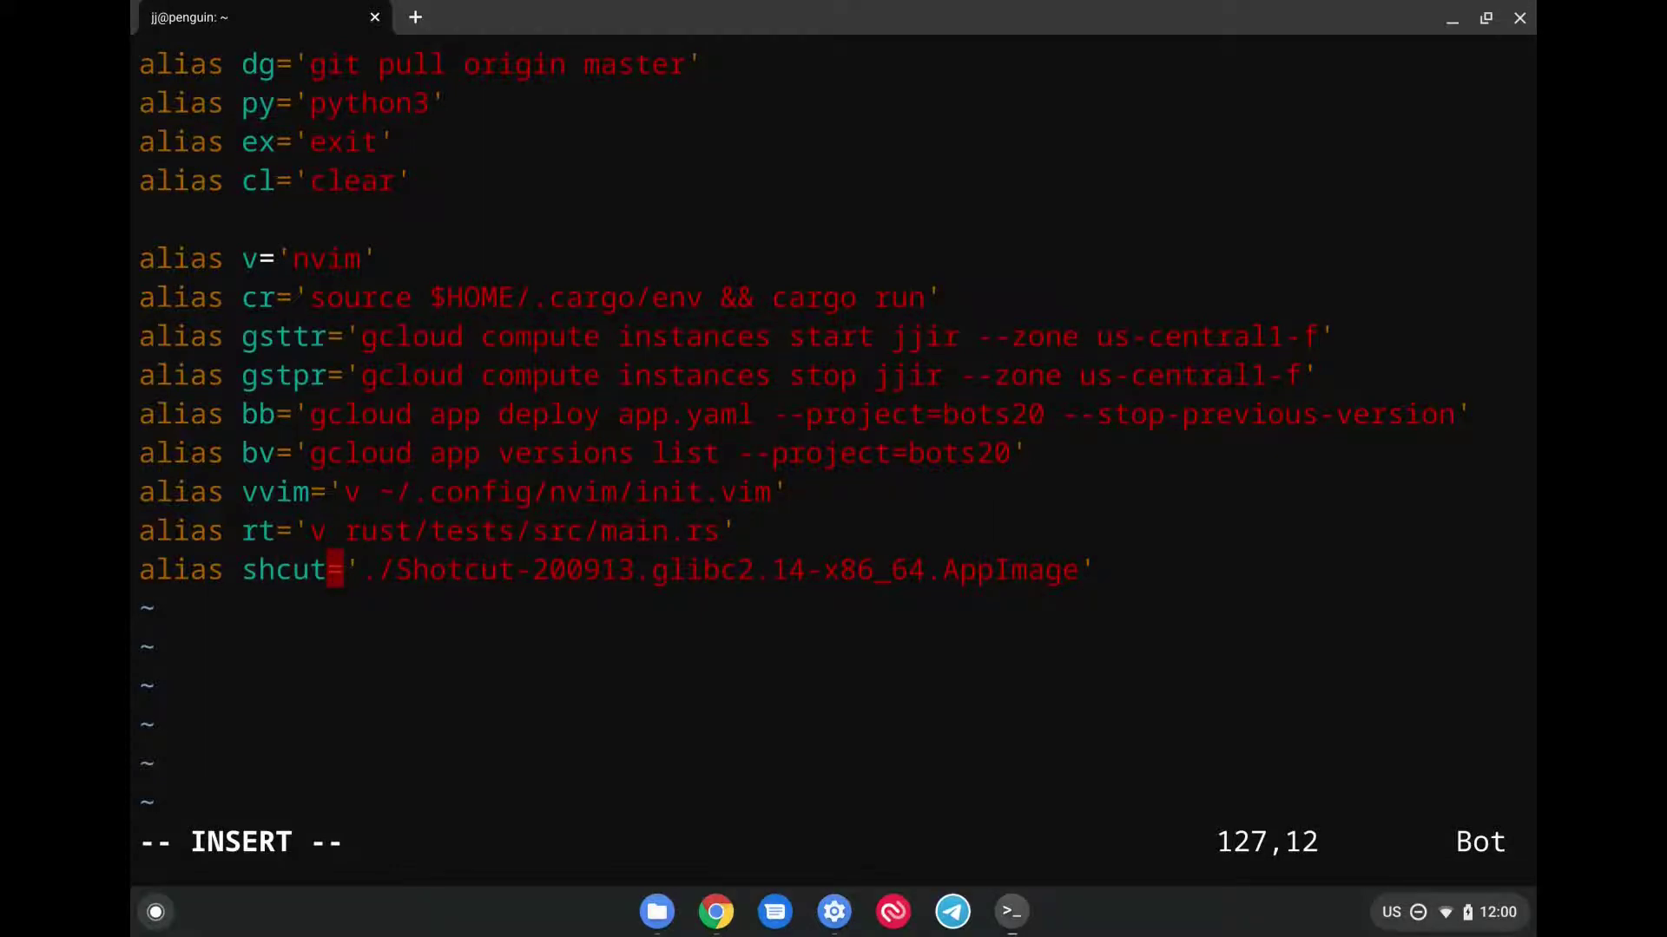
pyautogui.click(293, 569)
pyautogui.click(318, 569)
pyautogui.click(335, 569)
# Step: Save .bashrc with :x and enter 'source ~/.bashrc' at the prompt
pyautogui.press('Escape')
pyautogui.hotkey('shift', ';')
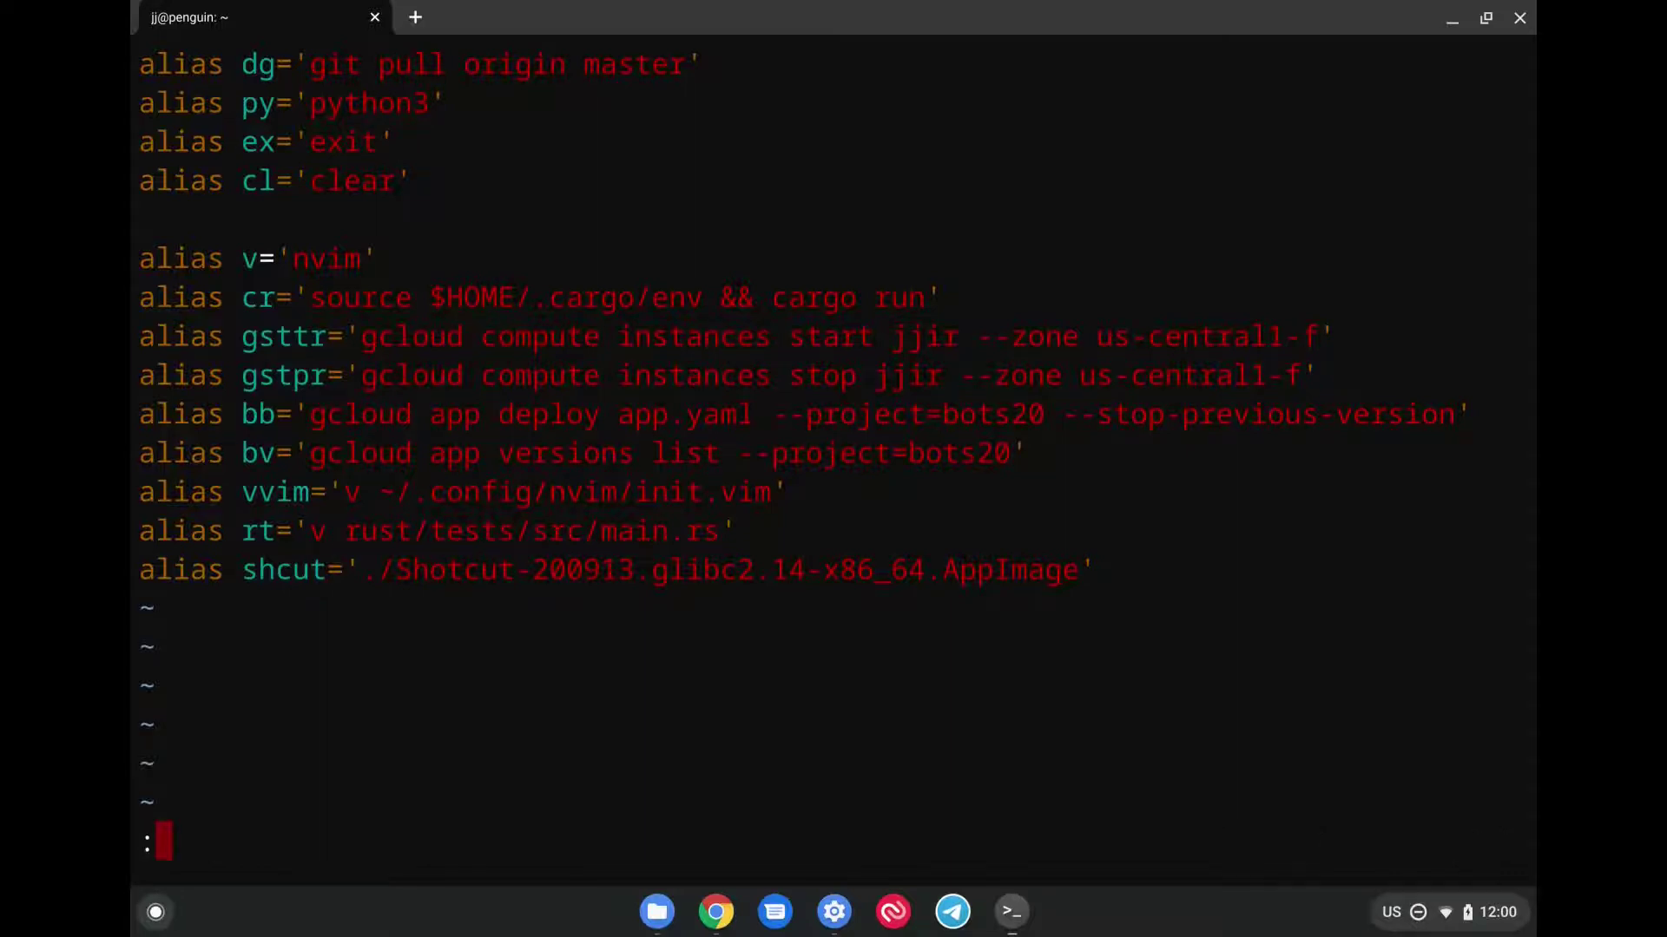
pyautogui.write('x')
pyautogui.press('Return')
pyautogui.write('source ~/.bashrc')
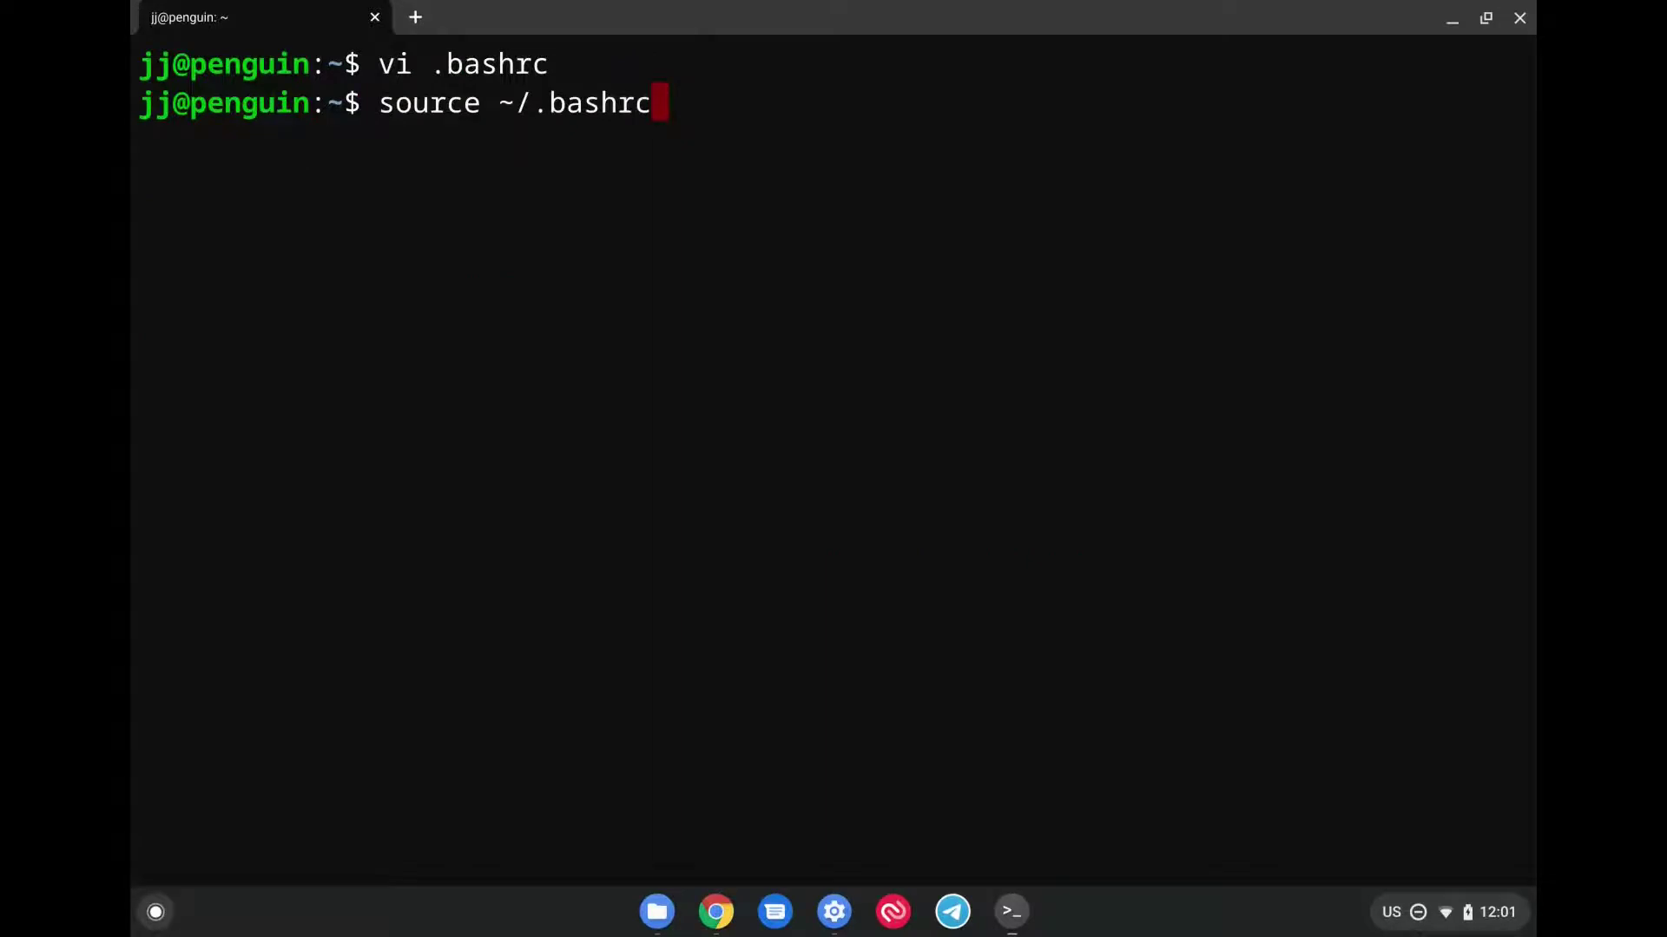
# Step: Reload .bashrc and launch Shotcut with the 'shcut' alias
pyautogui.press('Return')
pyautogui.write('shcut')
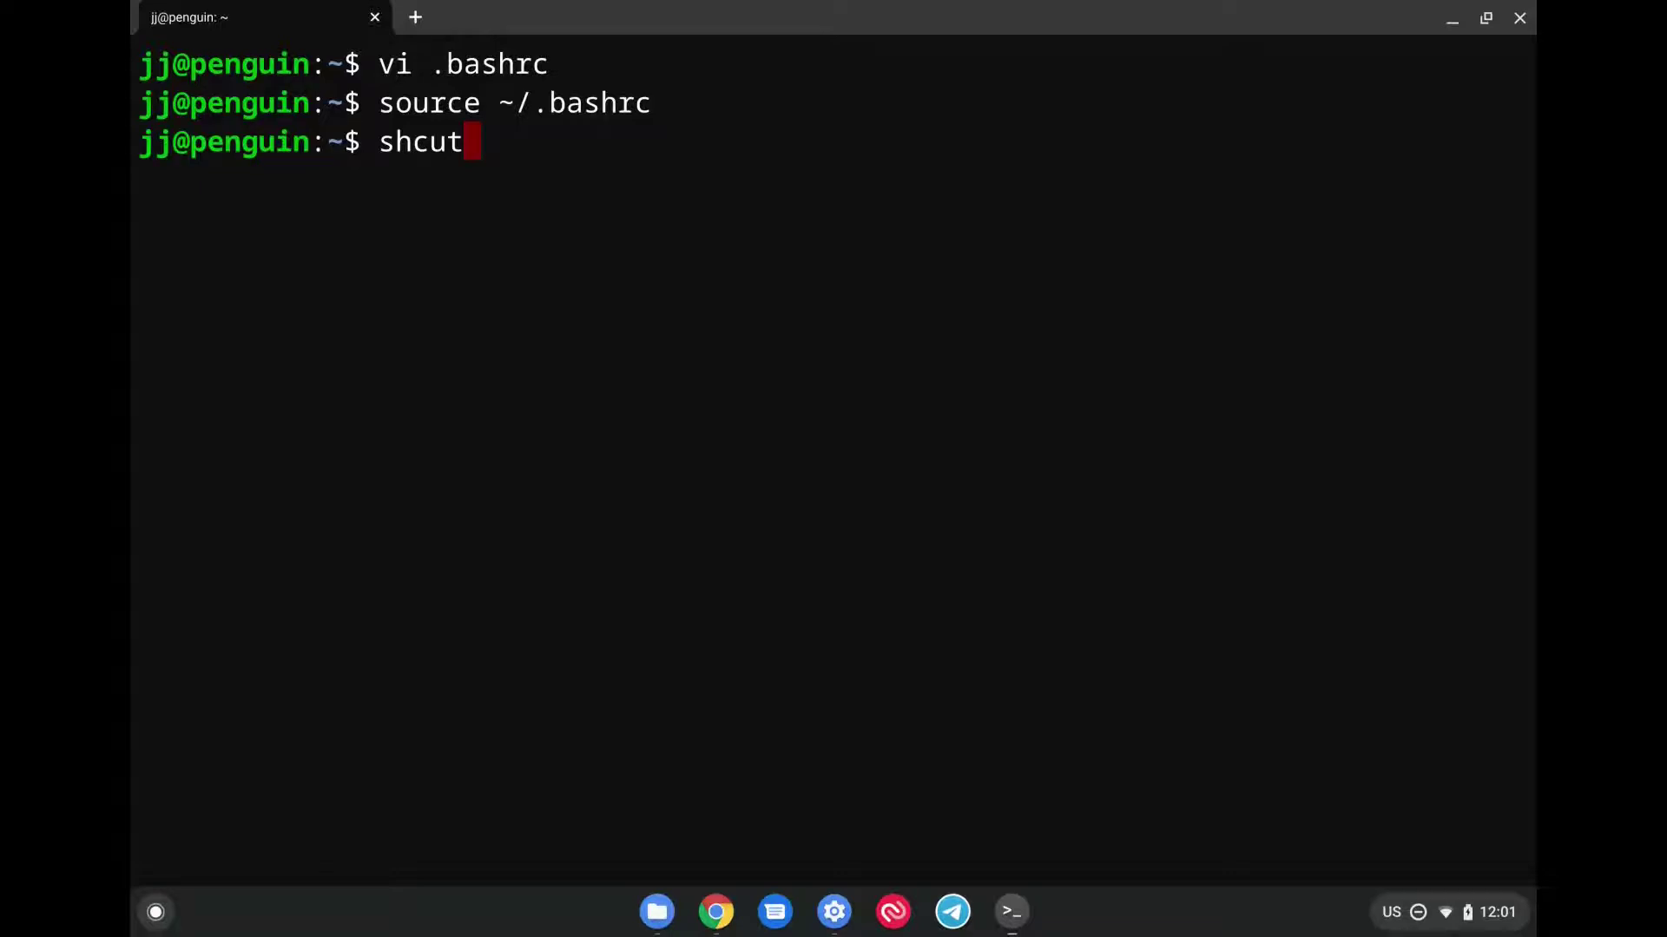
pyautogui.press('Return')
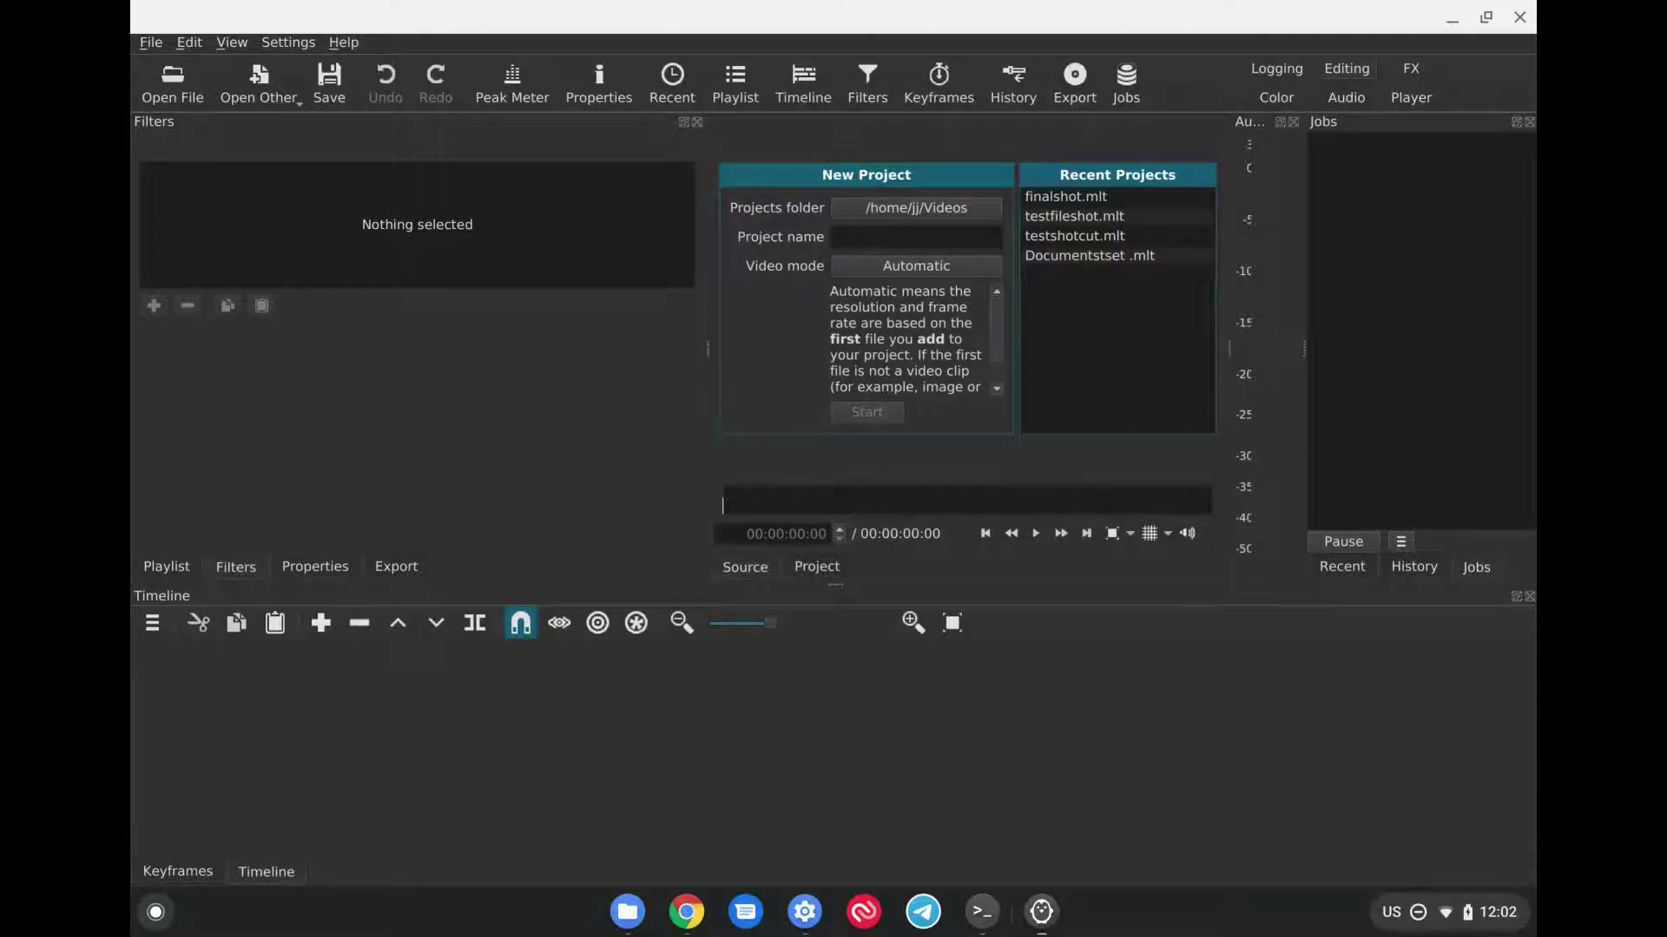
# Step: Switch to the Files app showing the Linux files folder
pyautogui.click(631, 913)
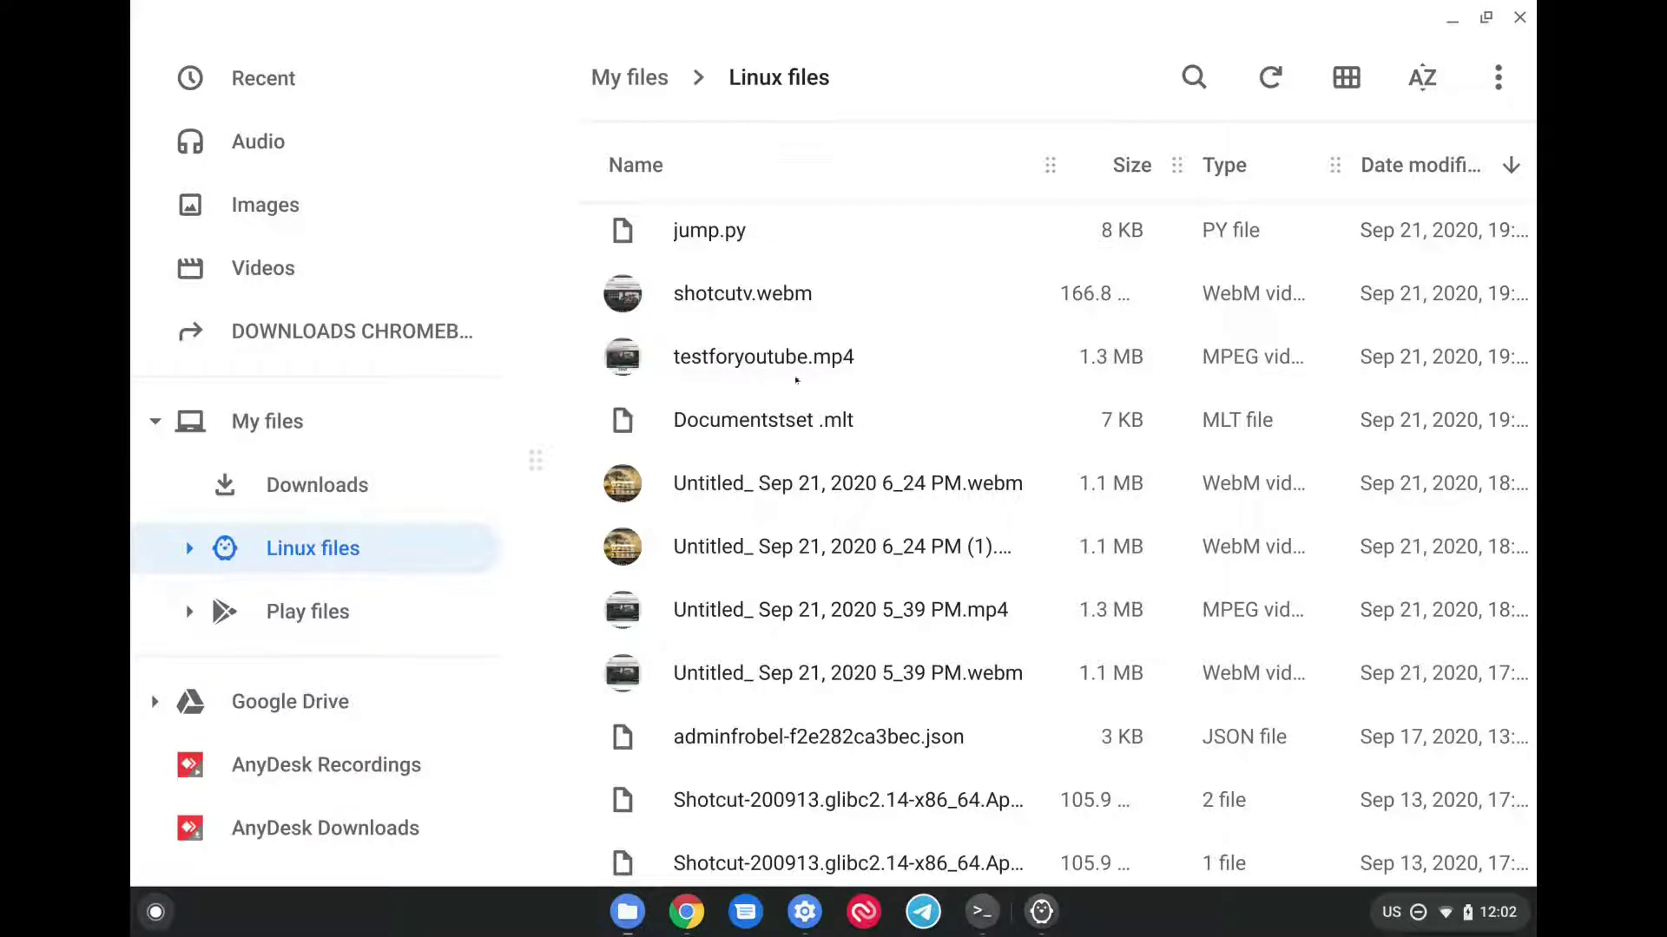
# Step: Select both Sep 21 6_24 PM webm recordings in Linux files
pyautogui.click(721, 486)
pyautogui.keyDown('ctrl'); pyautogui.click(727, 545); pyautogui.keyUp('ctrl')
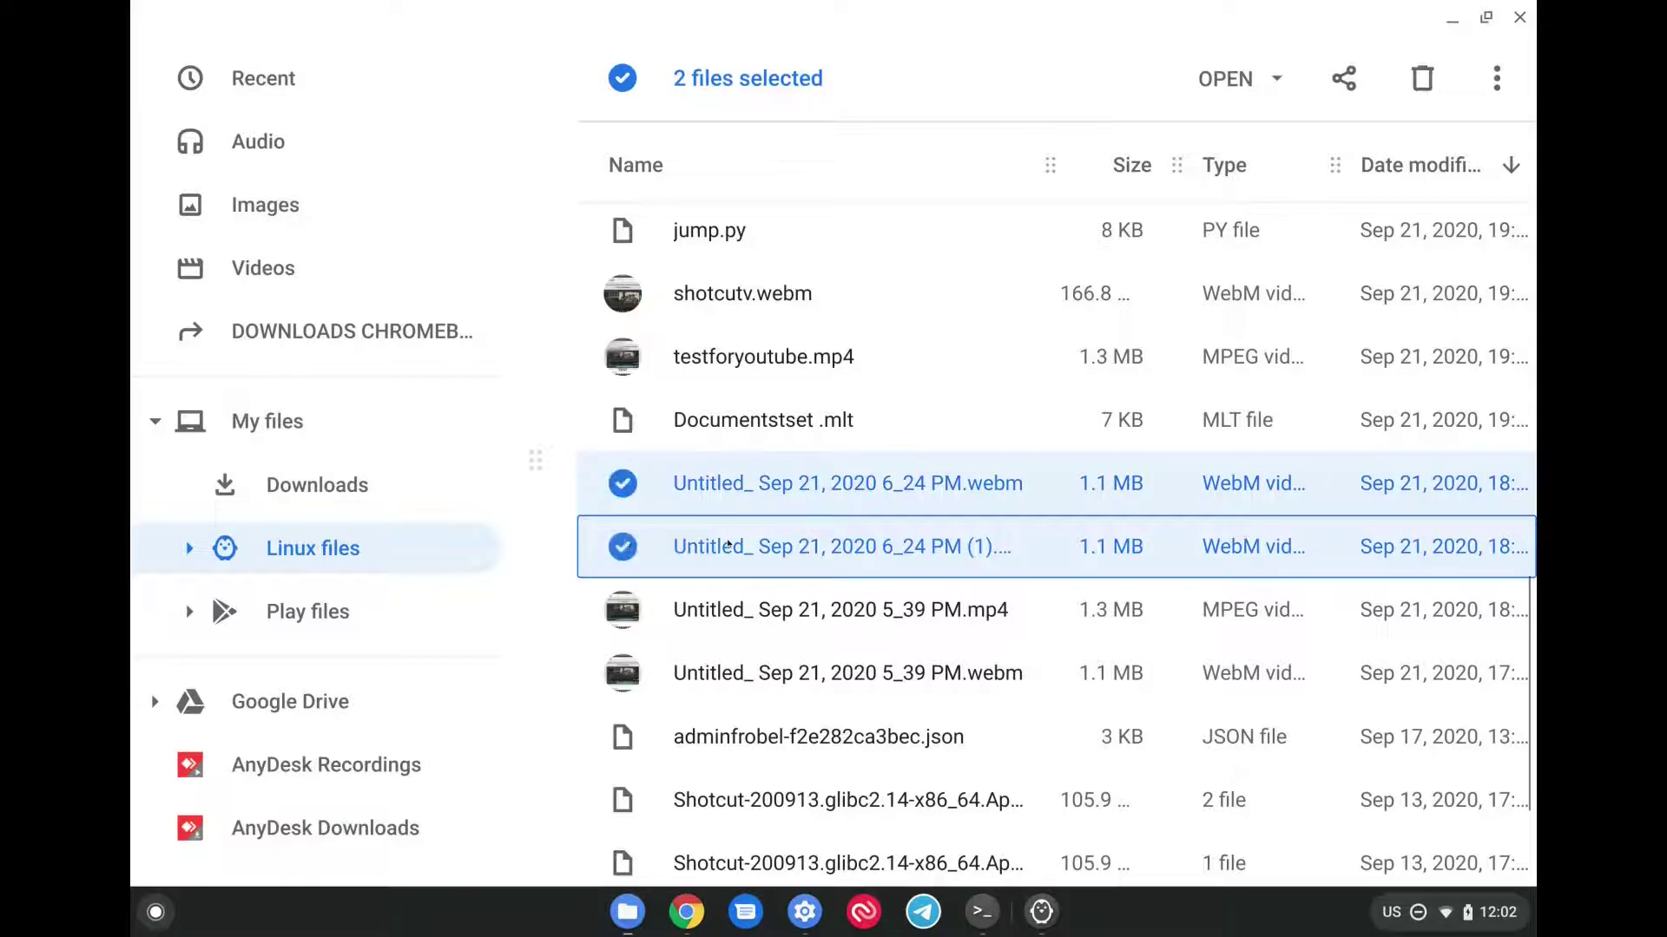
pyautogui.moveTo(728, 545); pyautogui.dragTo(625, 544)
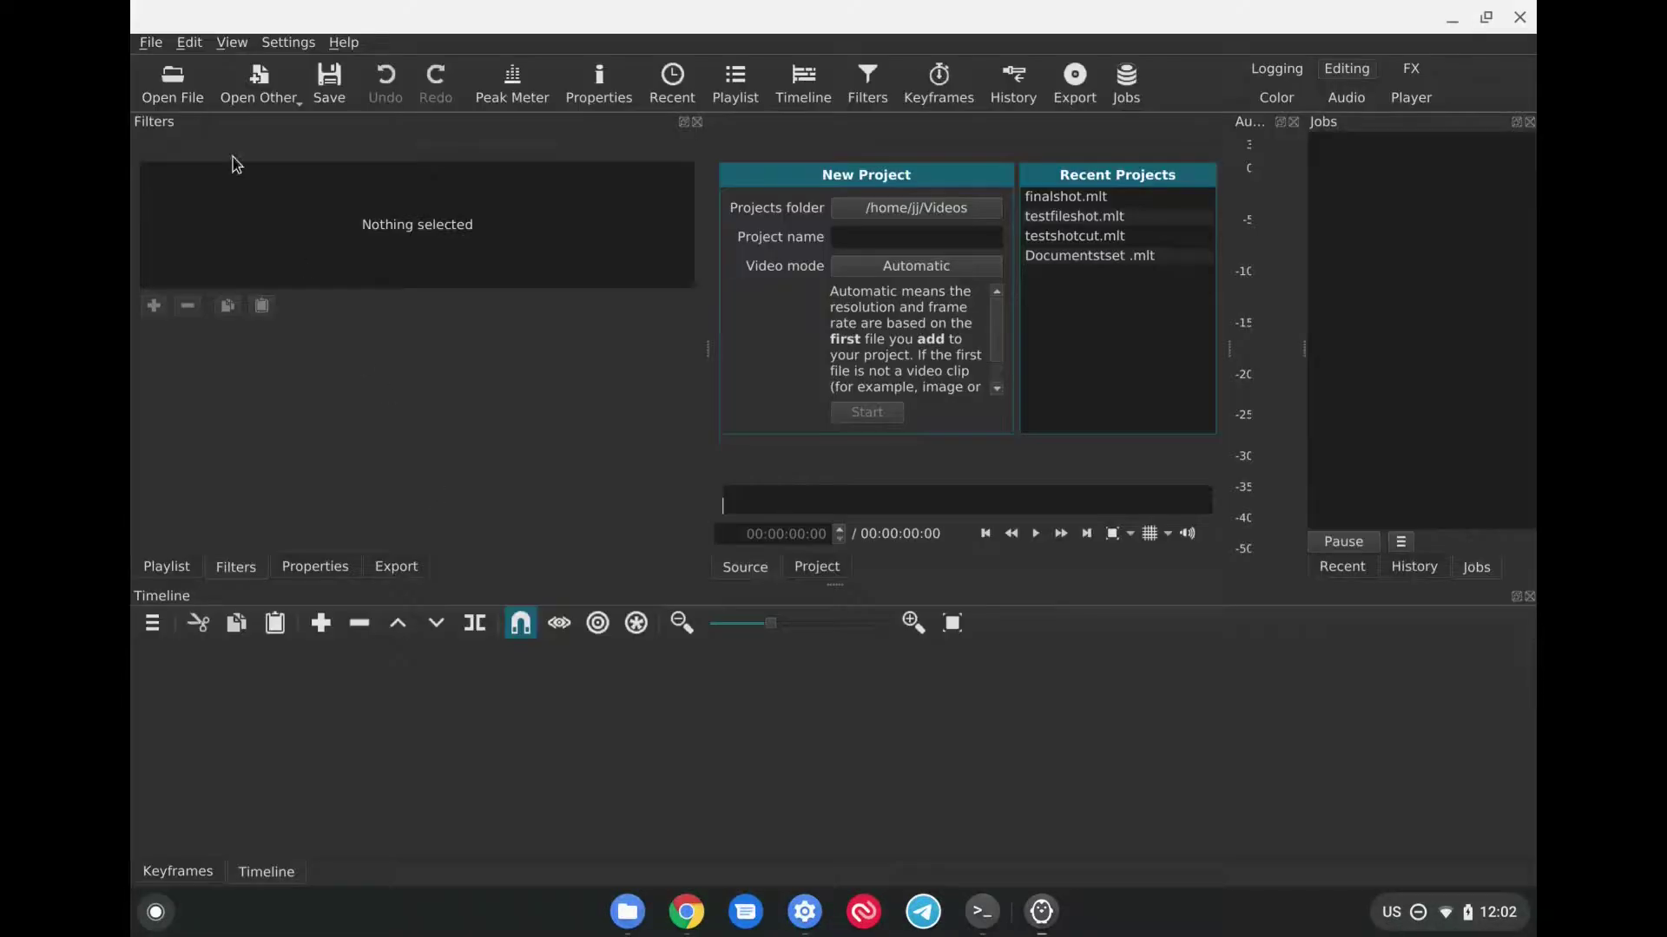
# Step: Open the two Untitled Sep 21 webm recordings from /home/jj into the playlist
pyautogui.click(185, 90)
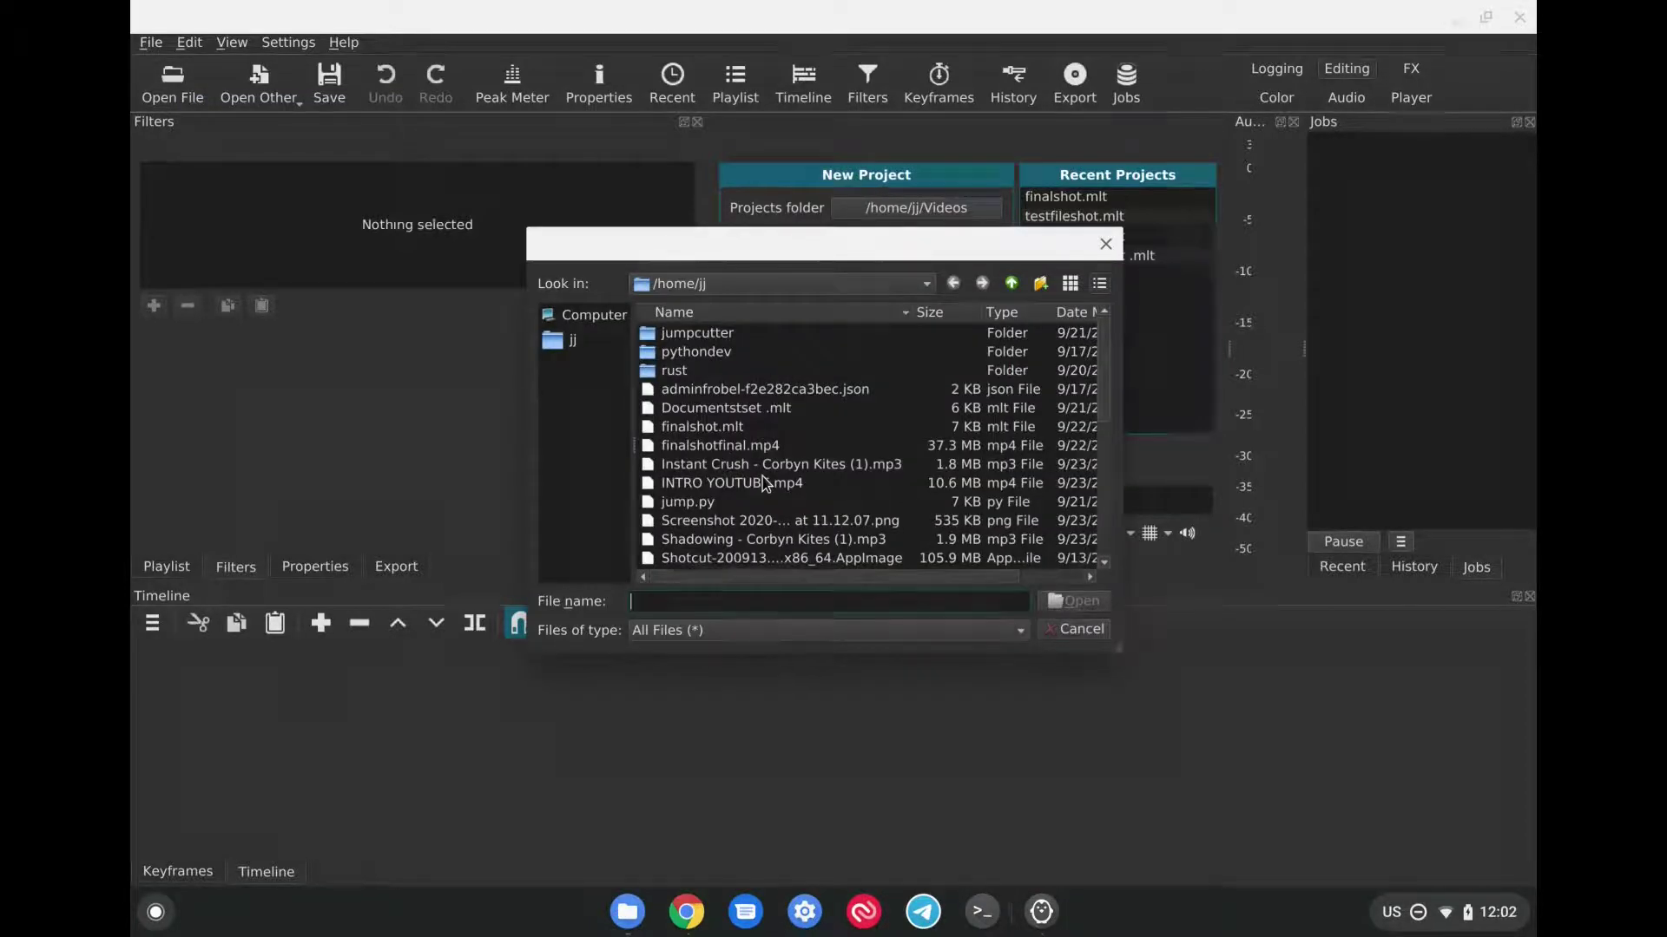
pyautogui.scroll(-6, 868, 443)
pyautogui.click(785, 539)
pyautogui.keyDown('ctrl'); pyautogui.click(786, 501); pyautogui.keyUp('ctrl')
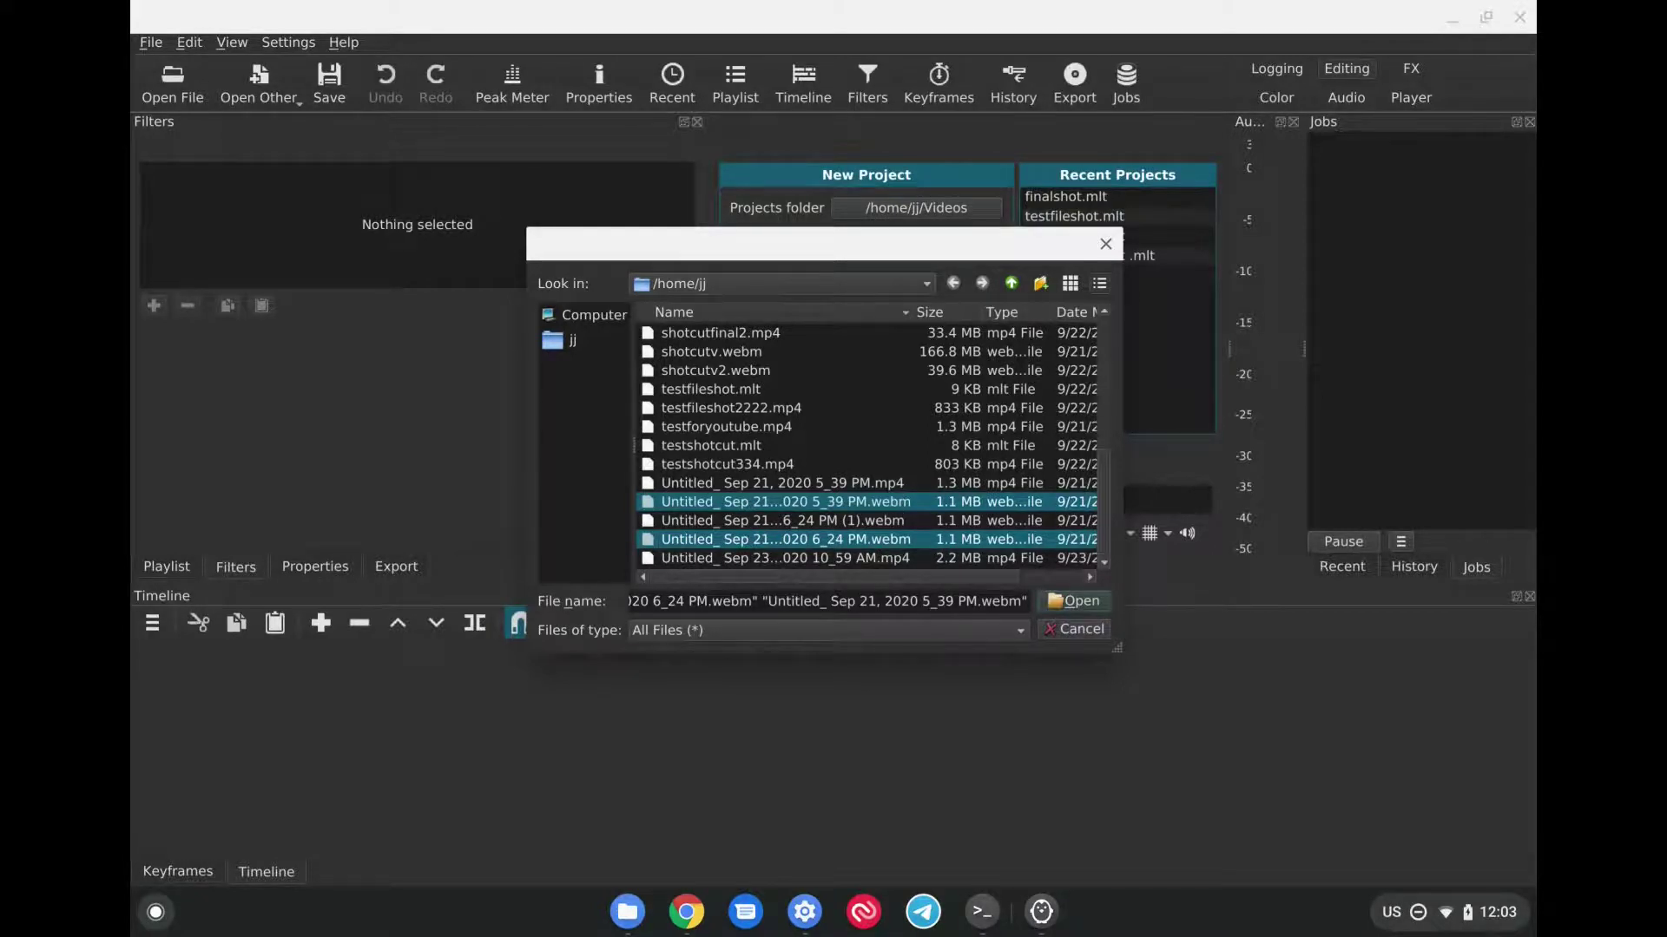
pyautogui.press('Return')
# Step: Put the 5_39 PM clip on track V1, then the 6_24 PM clip after it
pyautogui.click(1060, 605)
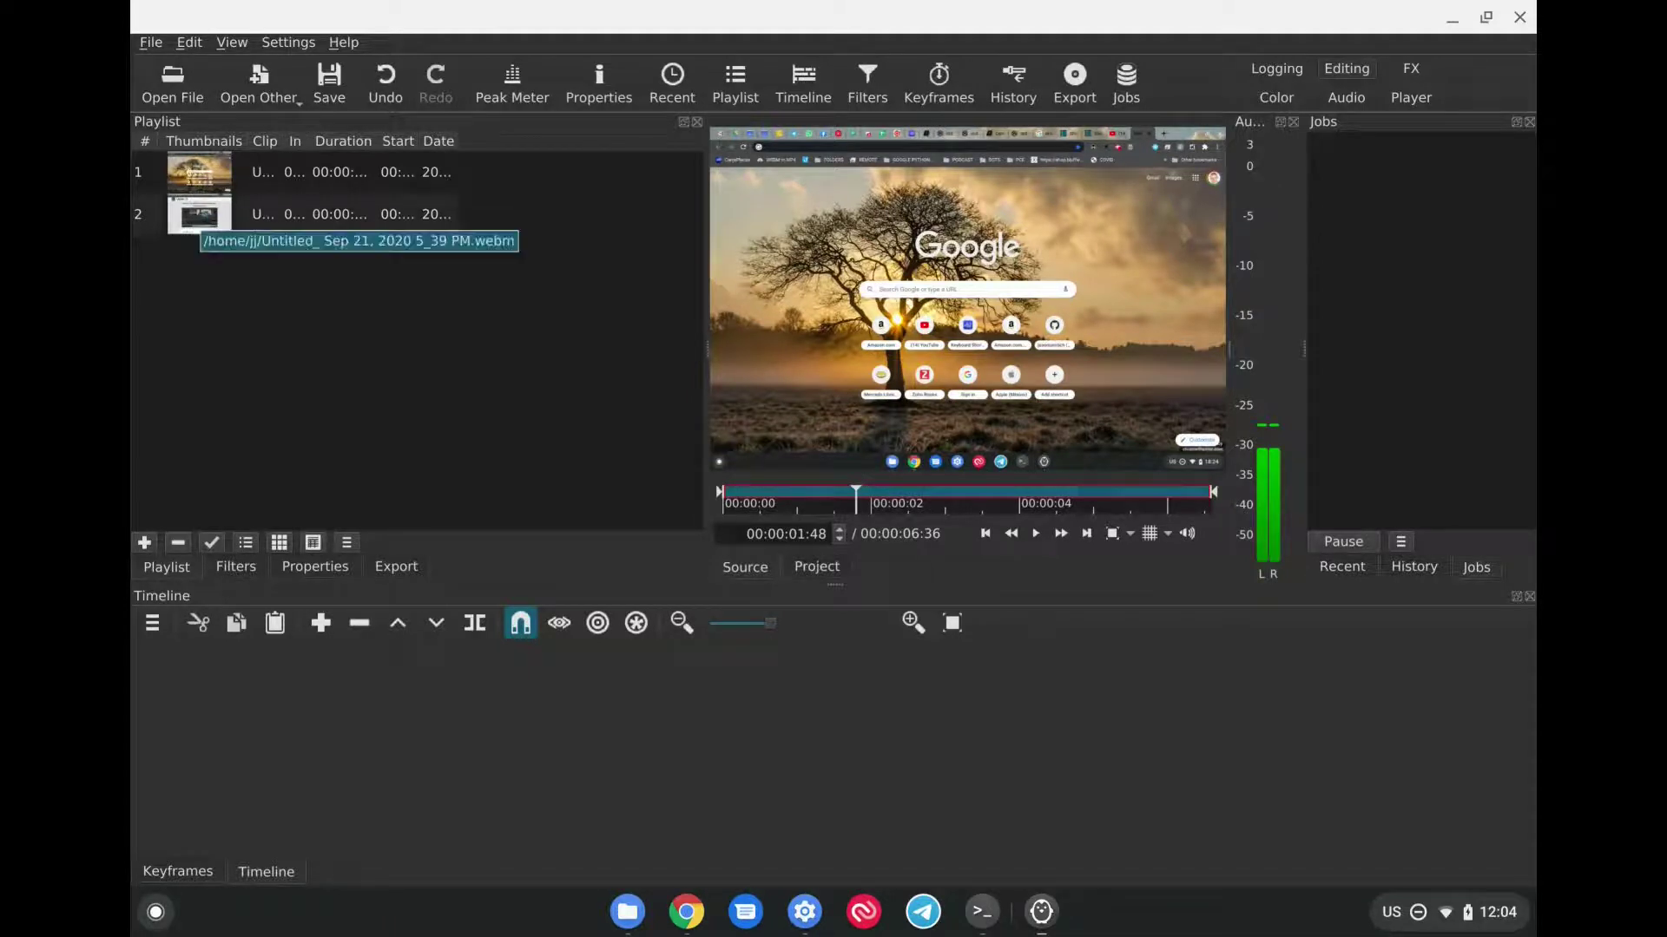
pyautogui.moveTo(199, 217); pyautogui.dragTo(138, 669)
pyautogui.moveTo(205, 168); pyautogui.dragTo(960, 719)
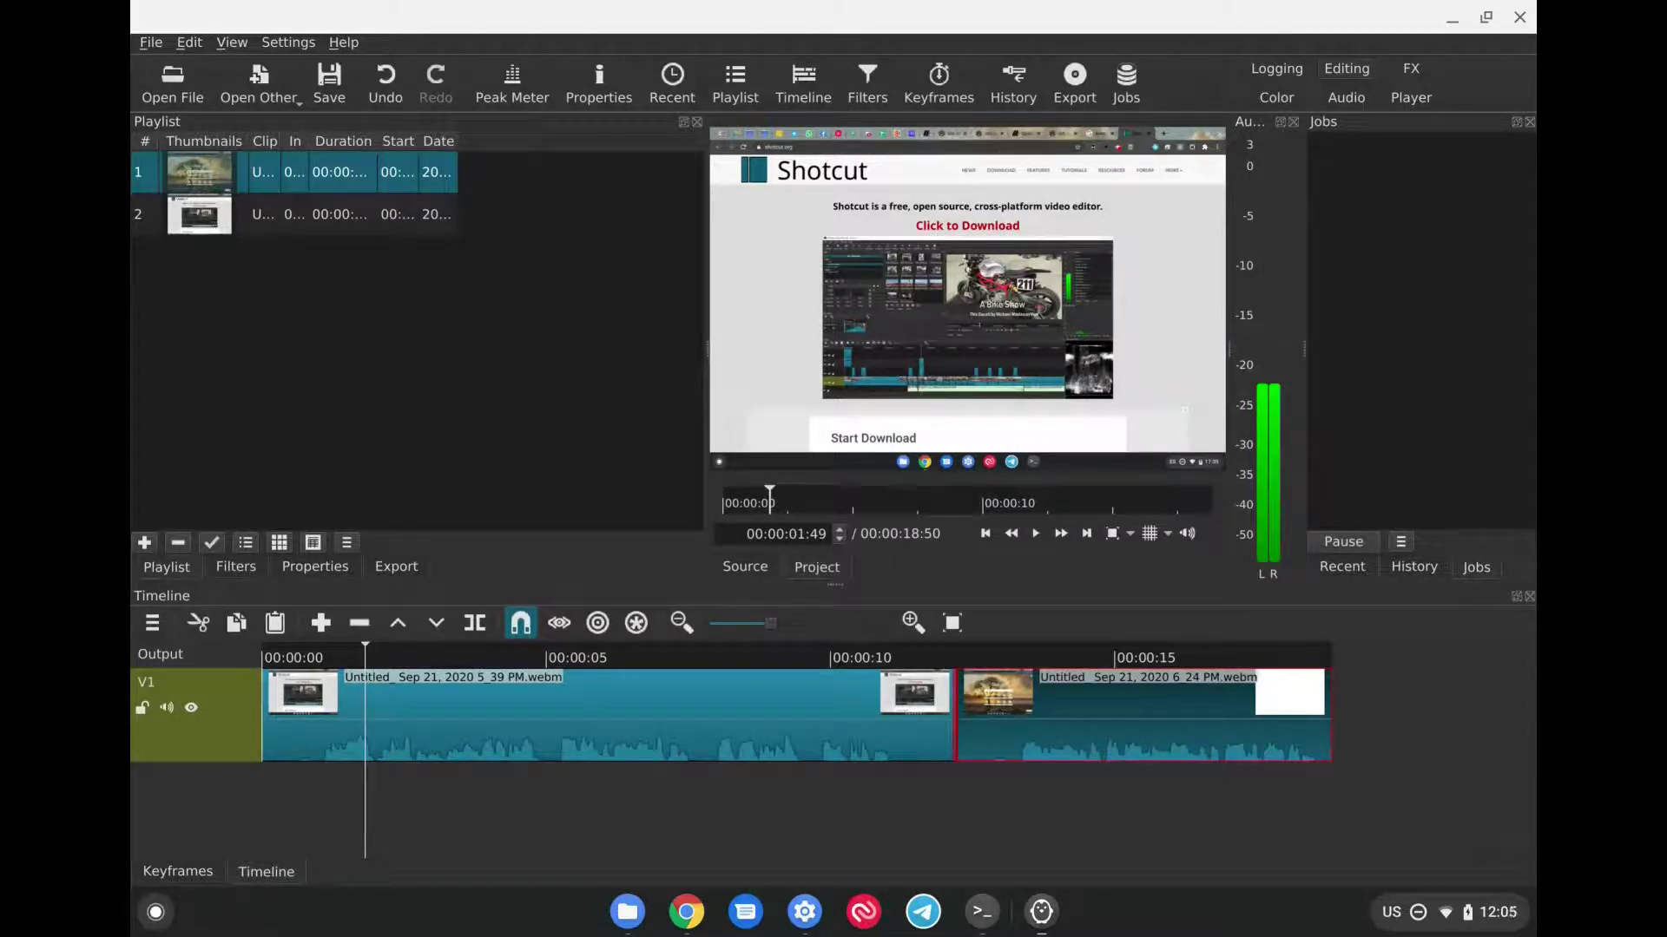
# Step: Scroll Chrome's Shotcut Keyboard Shortcut Reference down to the Player shortcuts table
pyautogui.hotkey('alt', 'Tab')
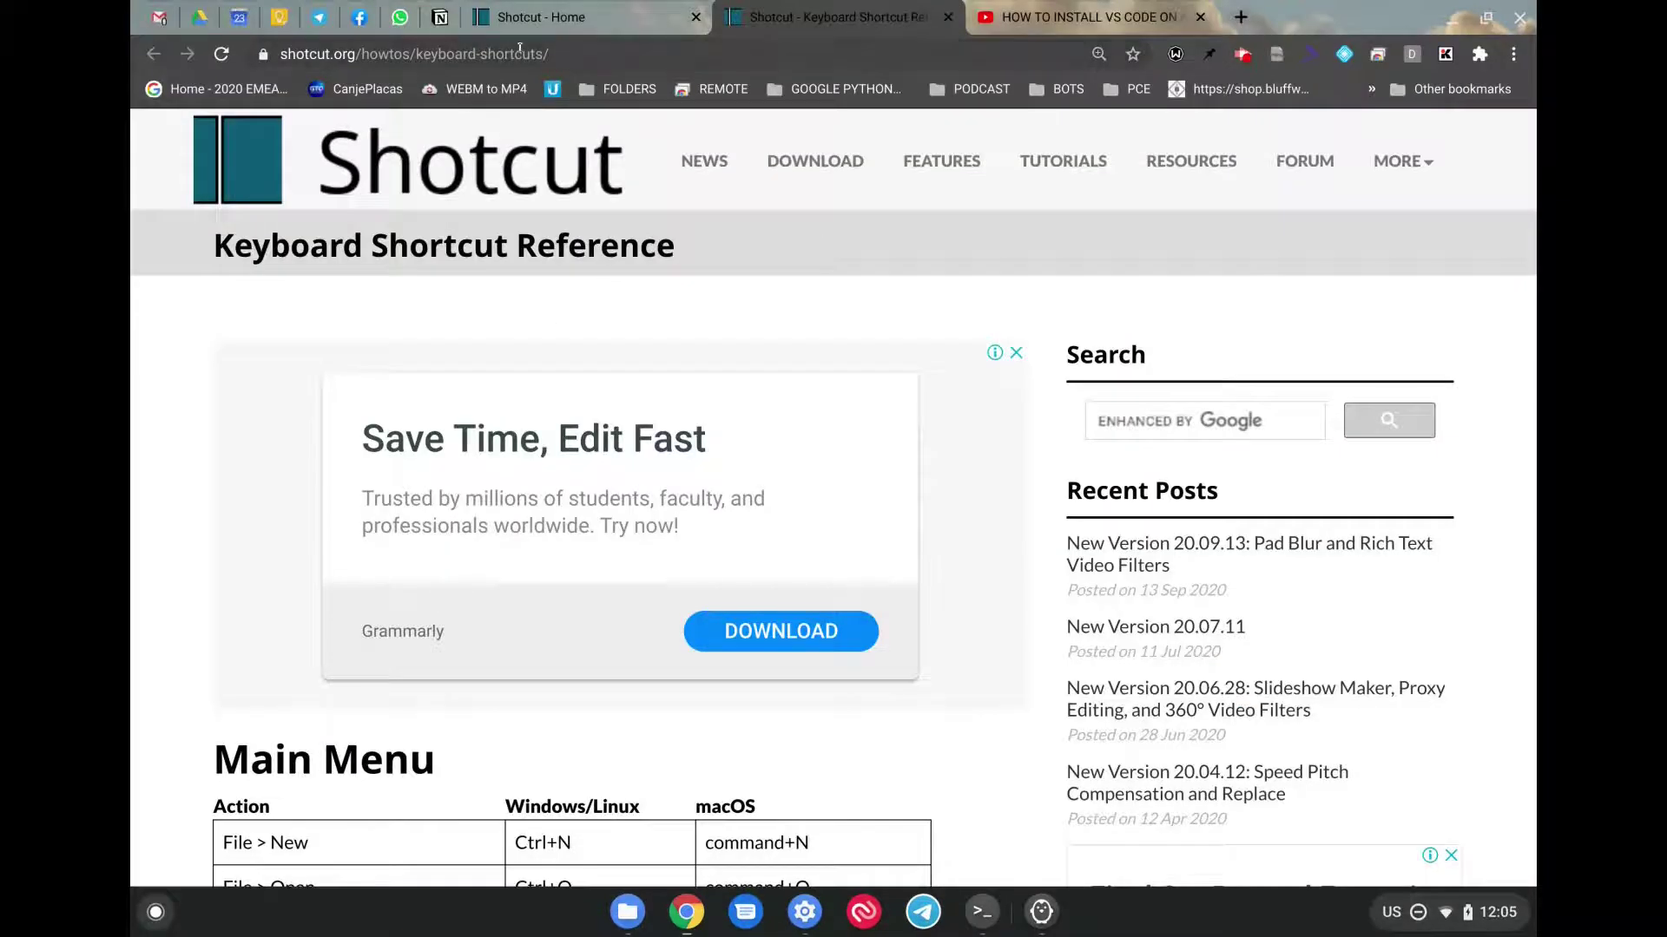
pyautogui.scroll(-8, 480, 619)
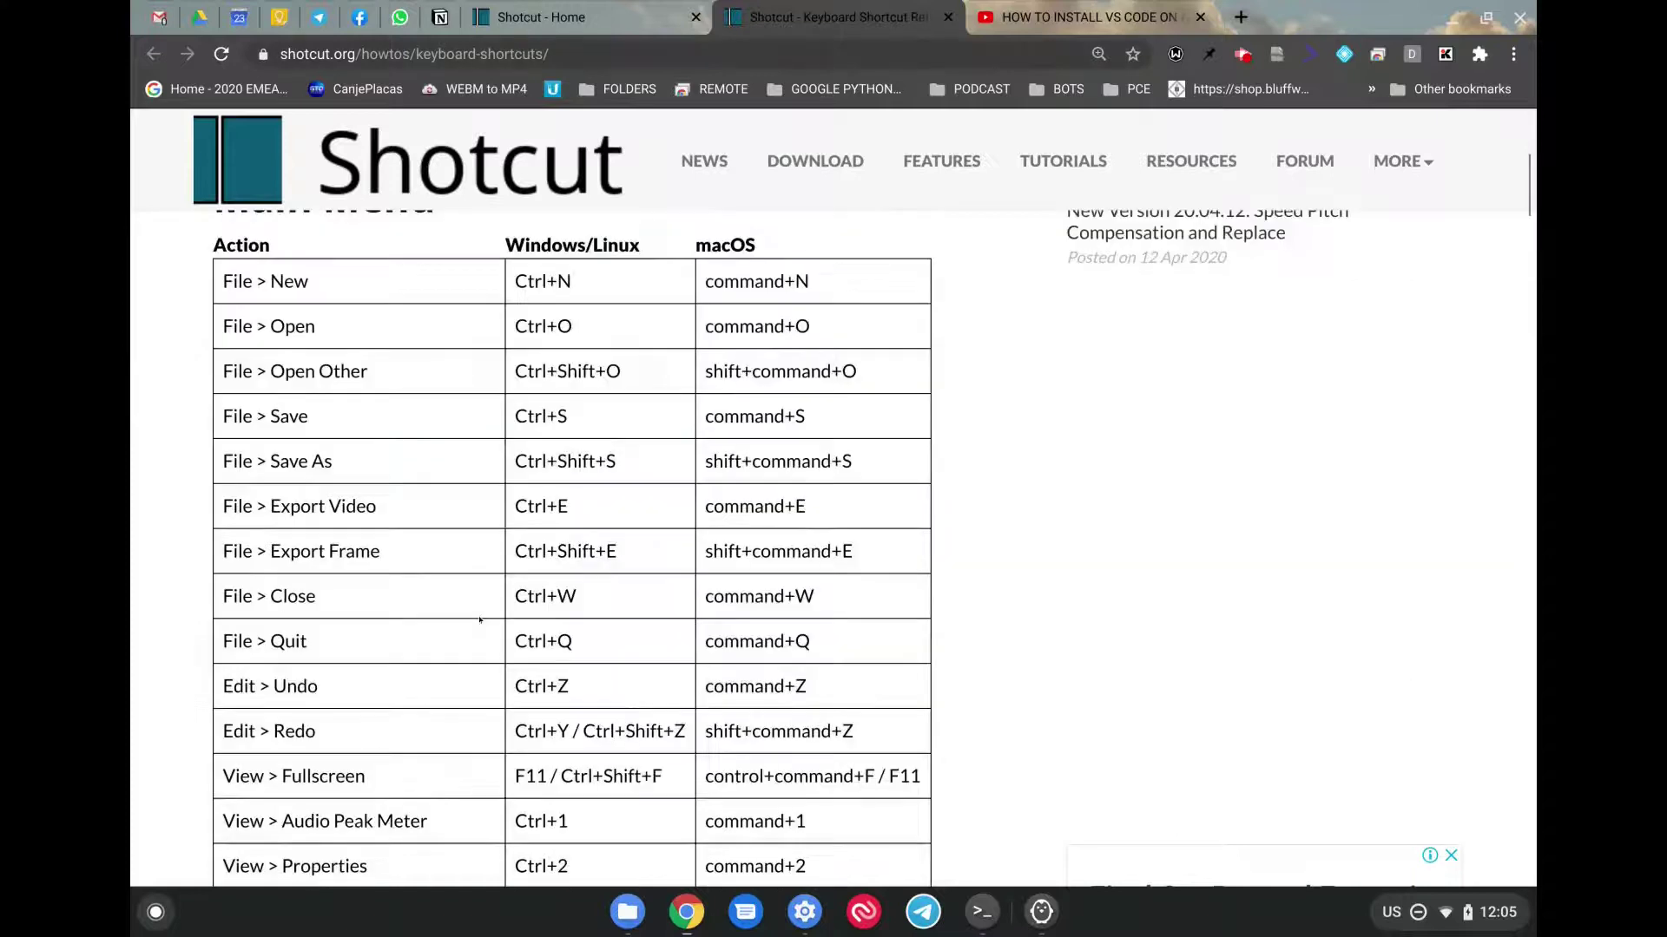
pyautogui.scroll(-7, 480, 619)
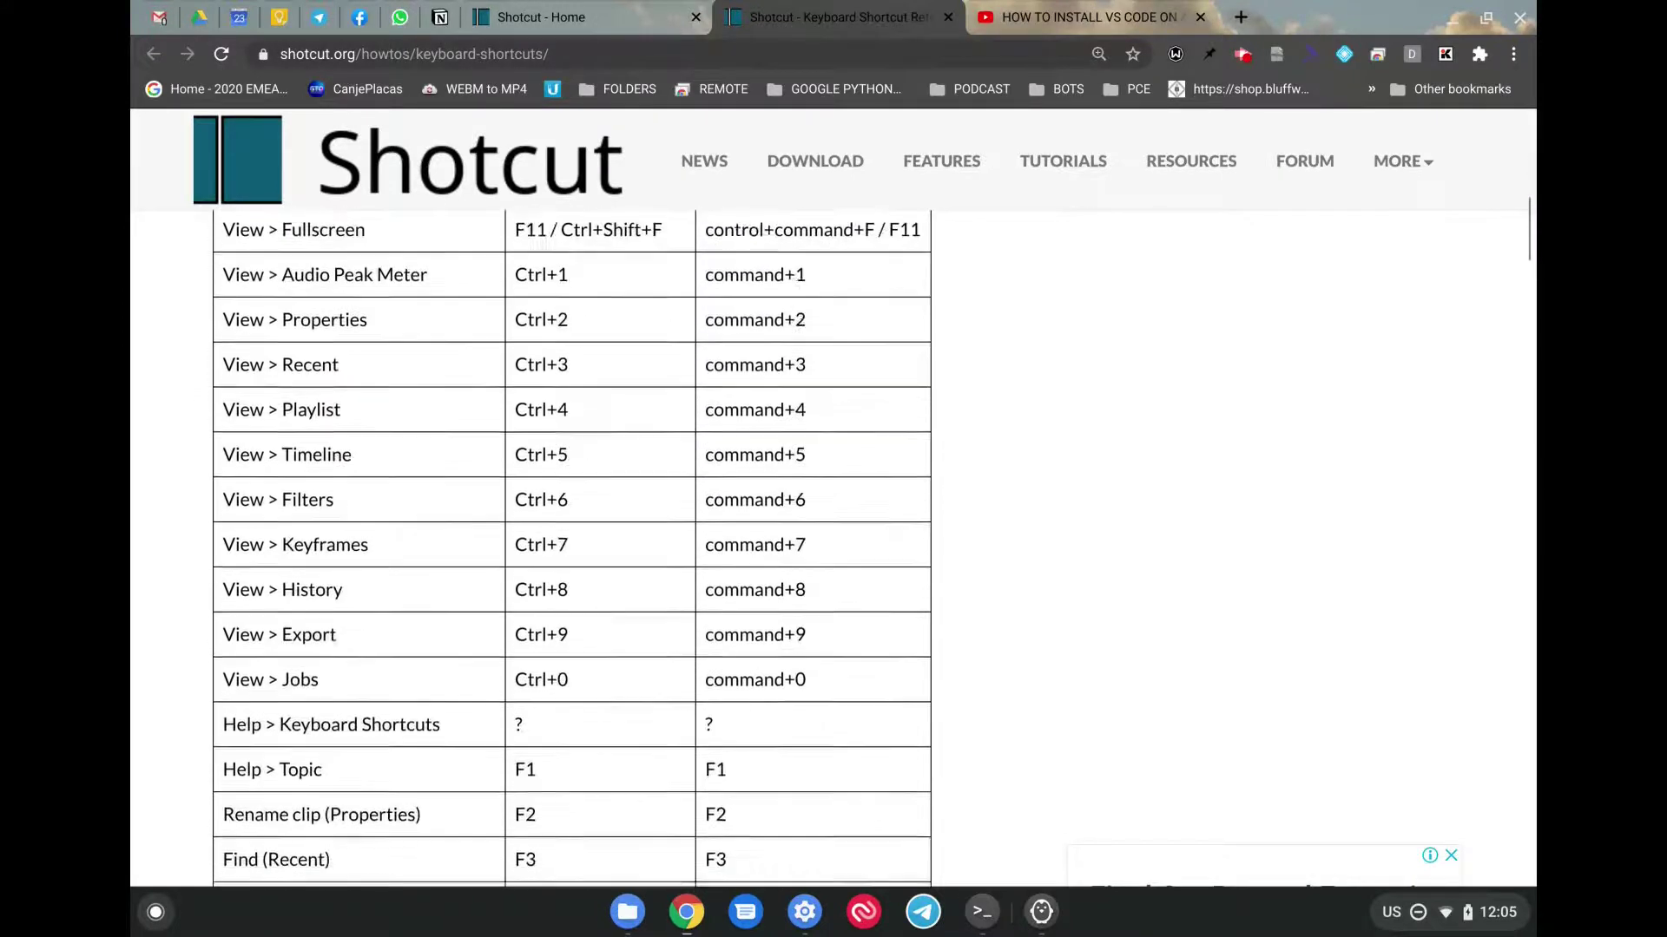
pyautogui.scroll(-7, 480, 619)
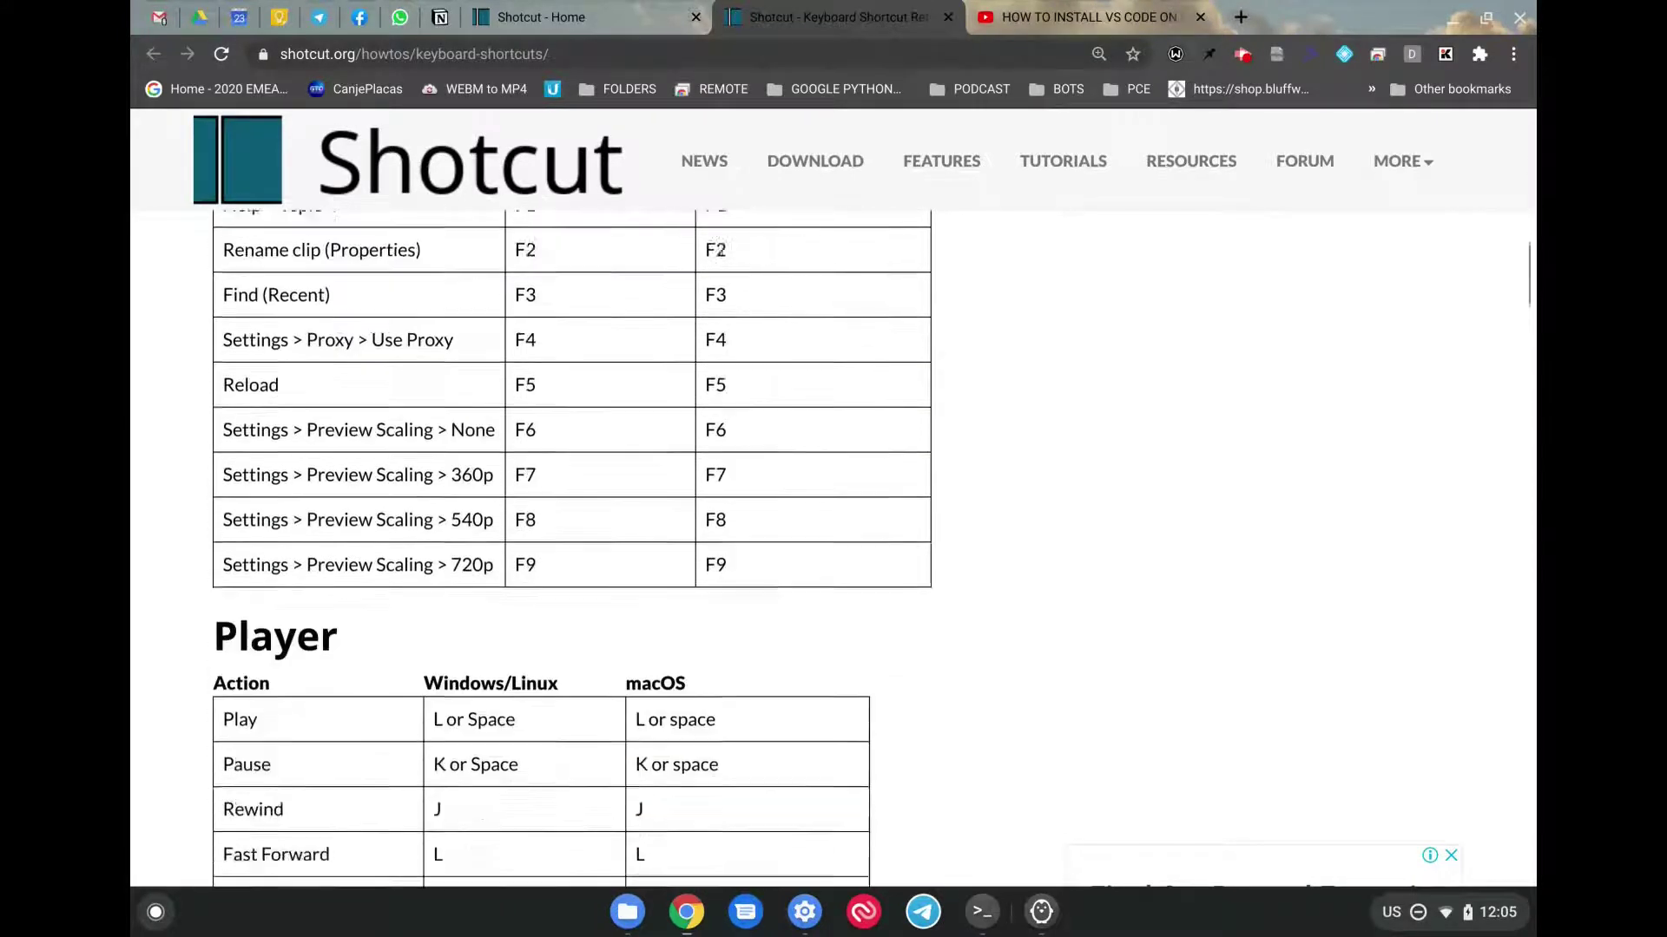
pyautogui.scroll(-2, 480, 619)
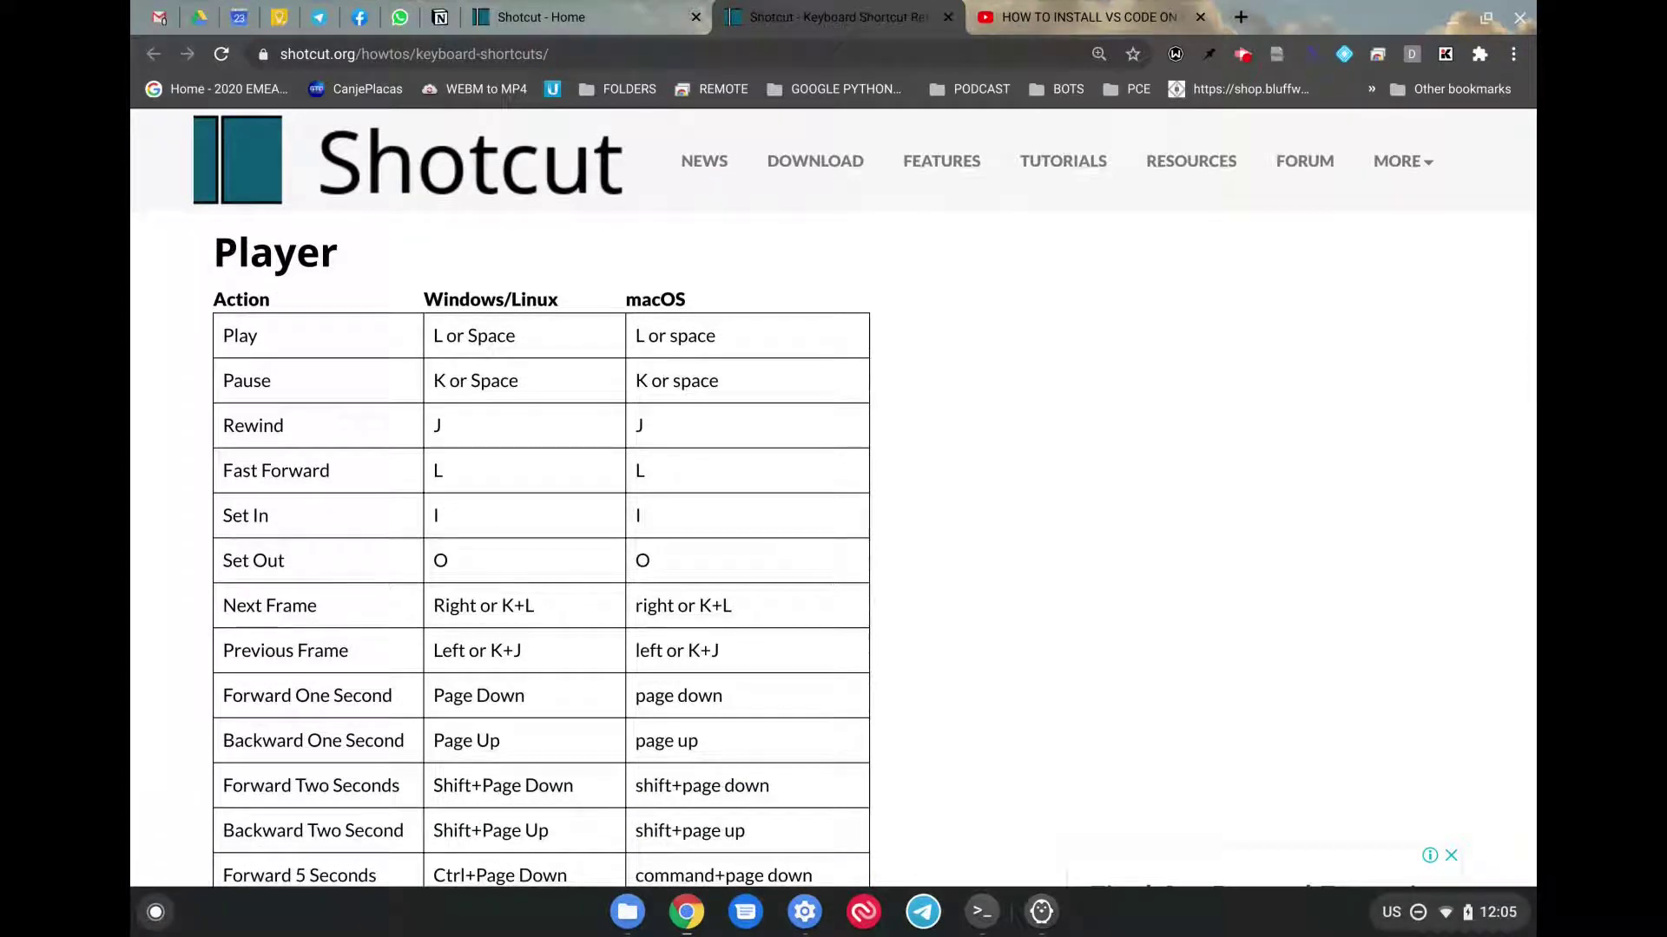
# Step: Back in Shotcut, play the timeline from the start
pyautogui.hotkey('alt', 'Tab')
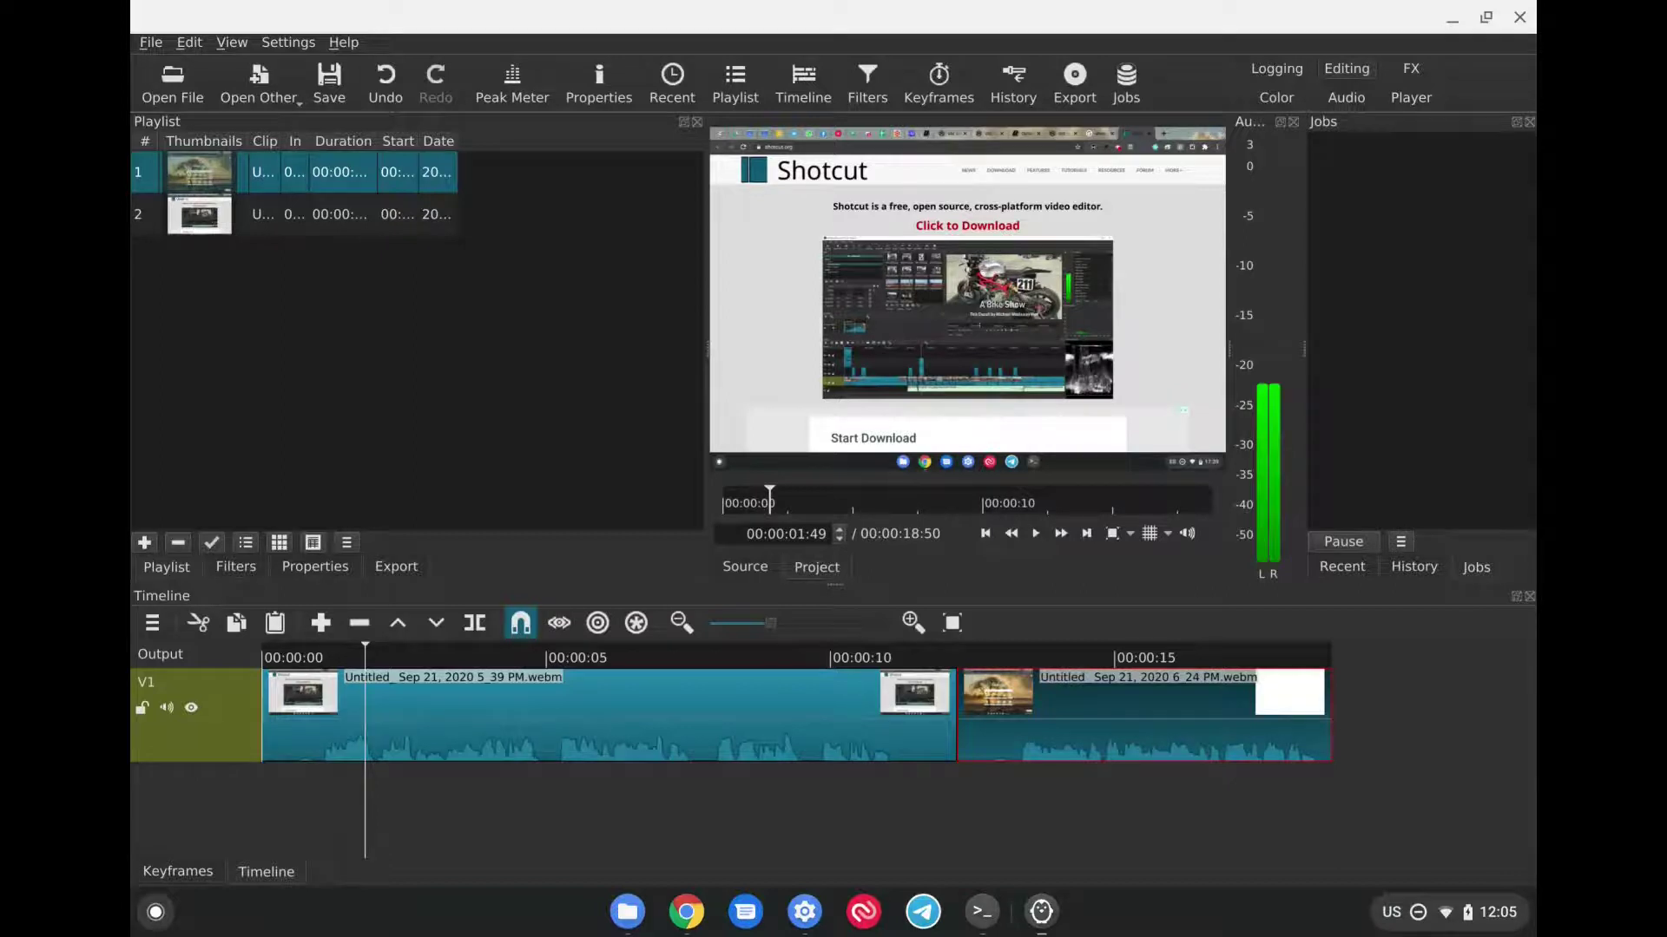
pyautogui.press('Down')
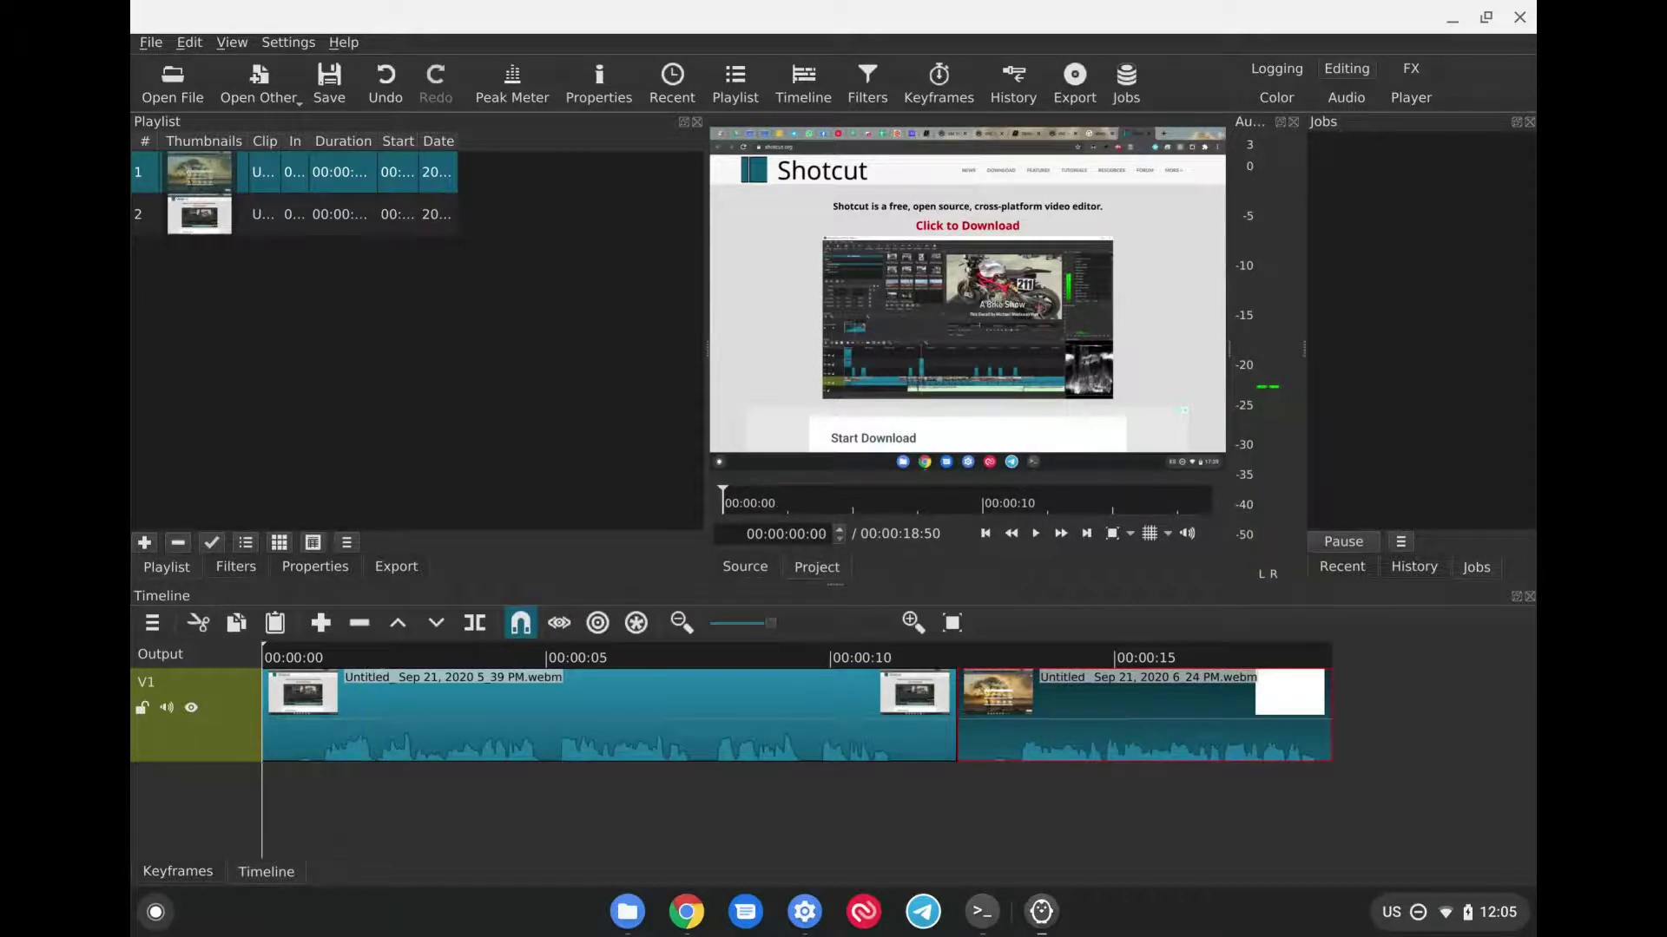
pyautogui.press('Up')
pyautogui.press('l')
pyautogui.press('l')
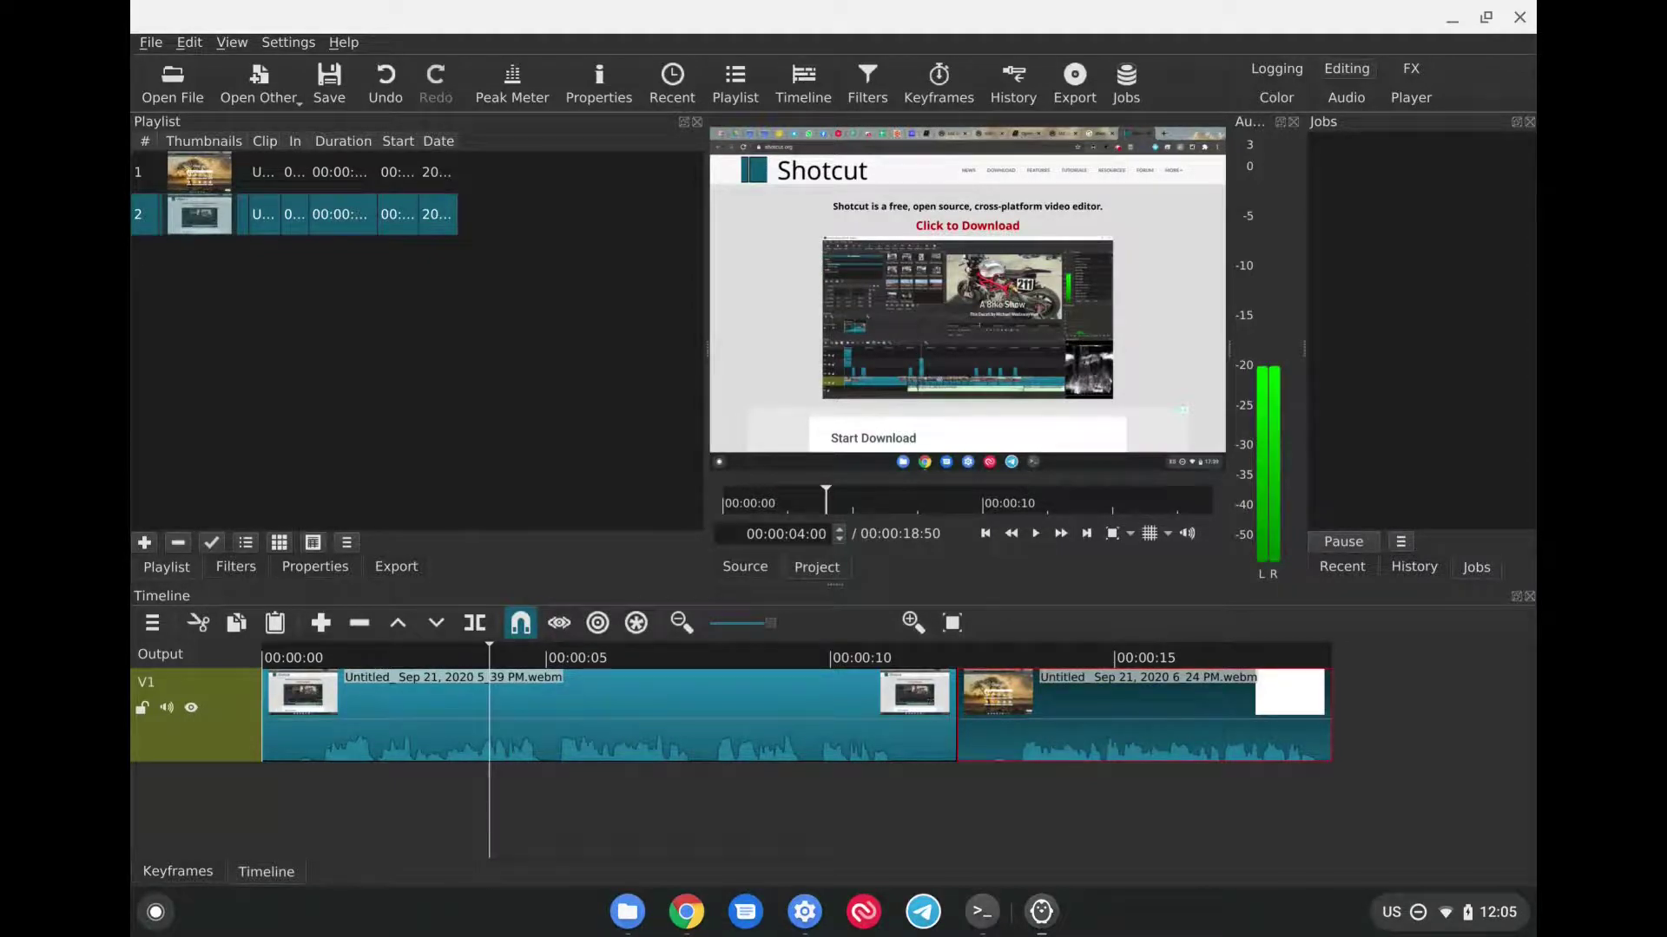
# Step: Try splitting and trimming the first clip at 4 seconds, undo each edit, and adjust timeline zoom
pyautogui.press('s')
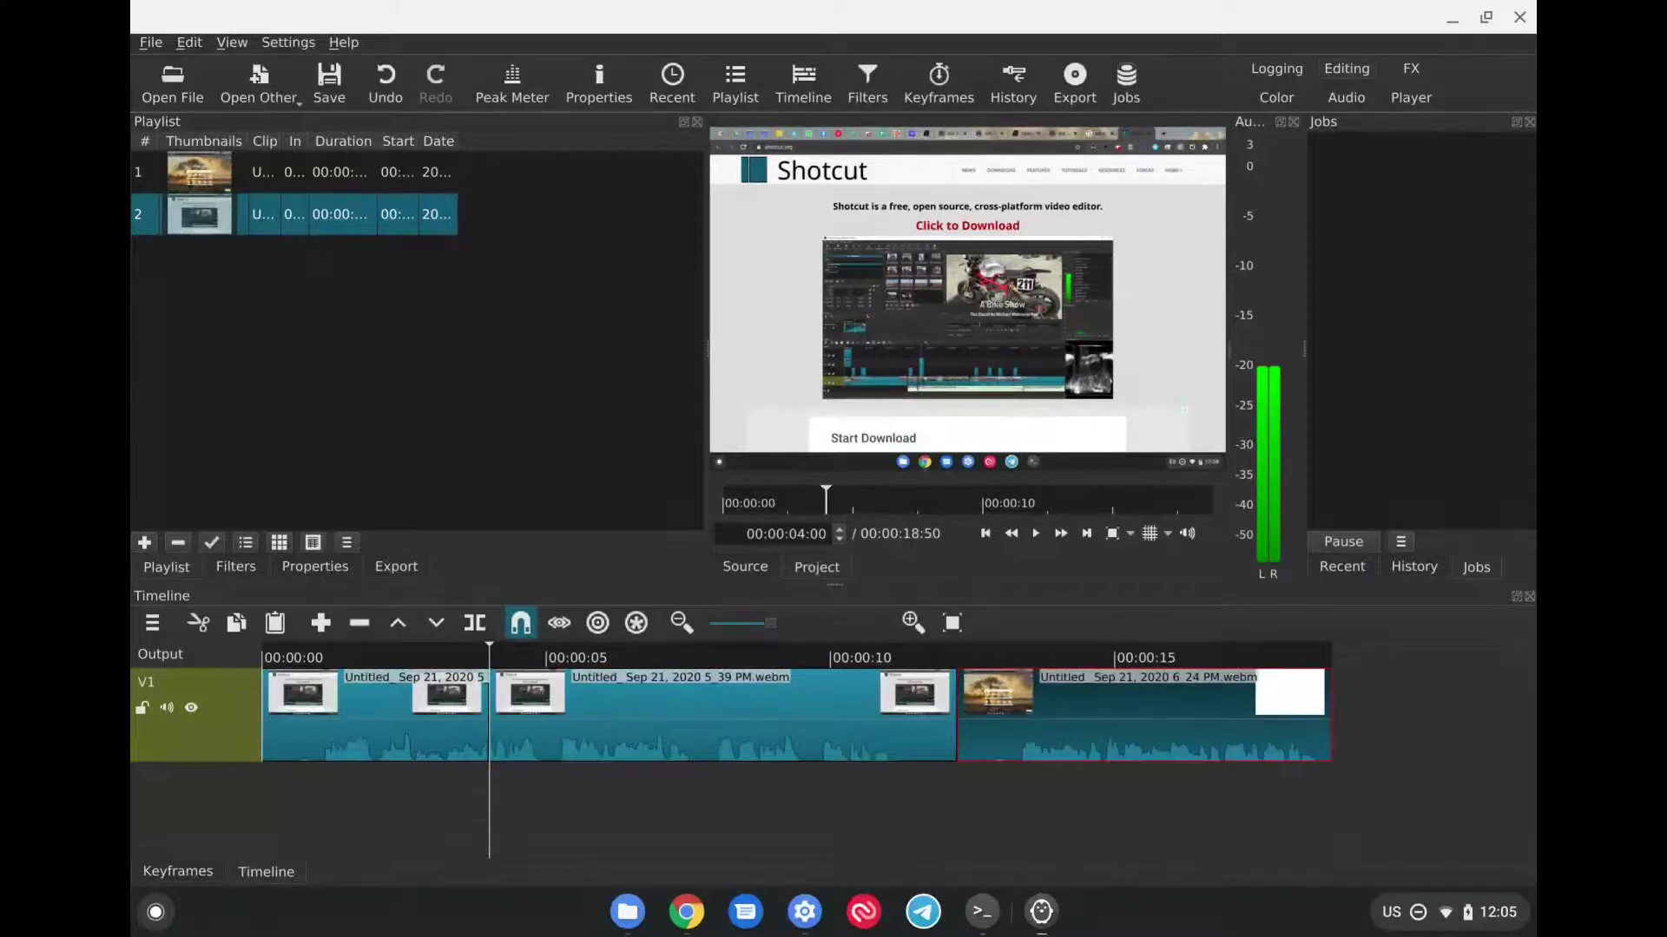
pyautogui.hotkey('ctrl', 'z')
pyautogui.hotkey('ctrl', 'shift', 'z')
pyautogui.press('z')
pyautogui.hotkey('ctrl', 'z')
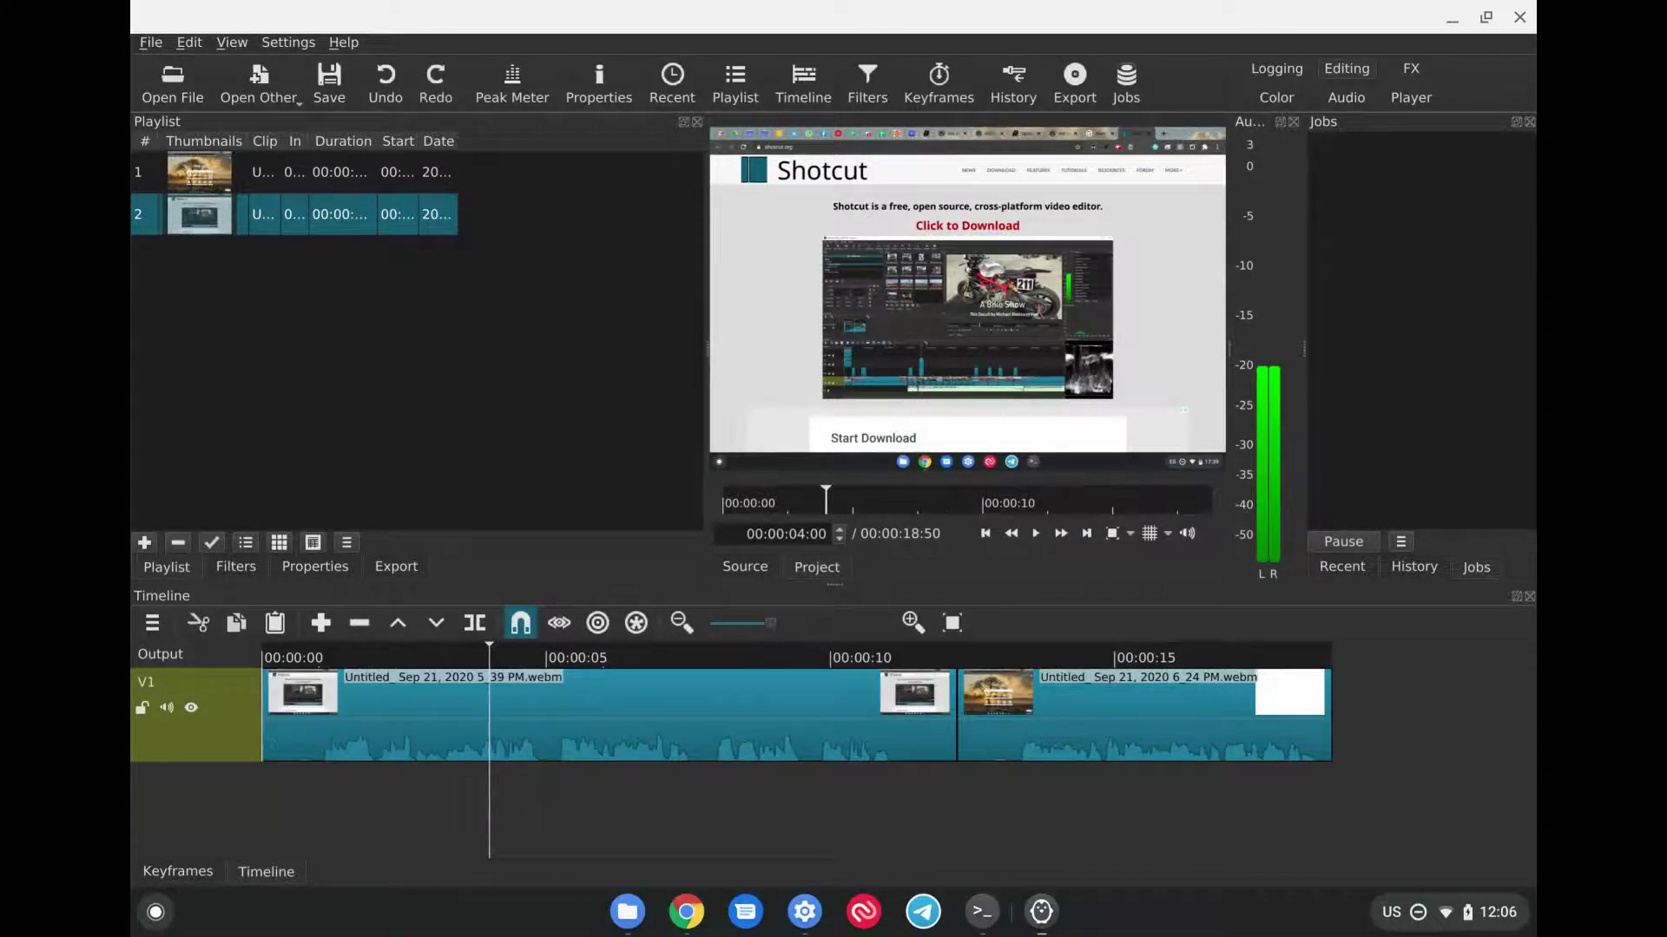
pyautogui.hotkey('ctrl', 'shift', 'z')
pyautogui.hotkey('ctrl', 'z')
pyautogui.press('-')
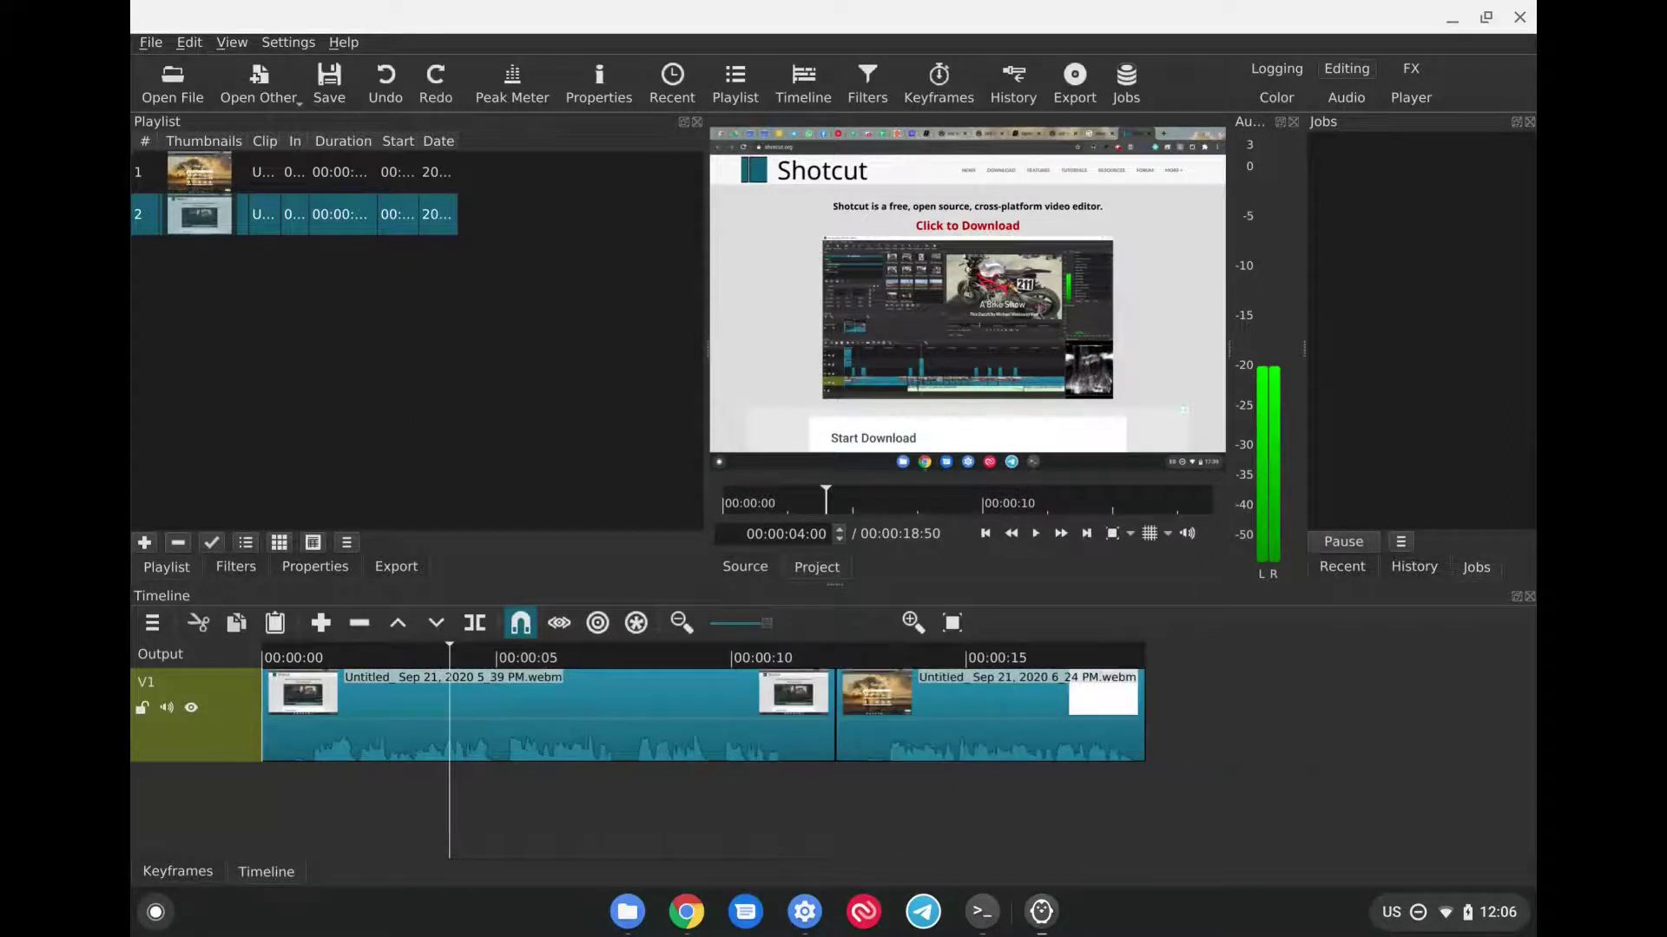
pyautogui.press('=')
pyautogui.press('=')
pyautogui.press('-')
pyautogui.press('-')
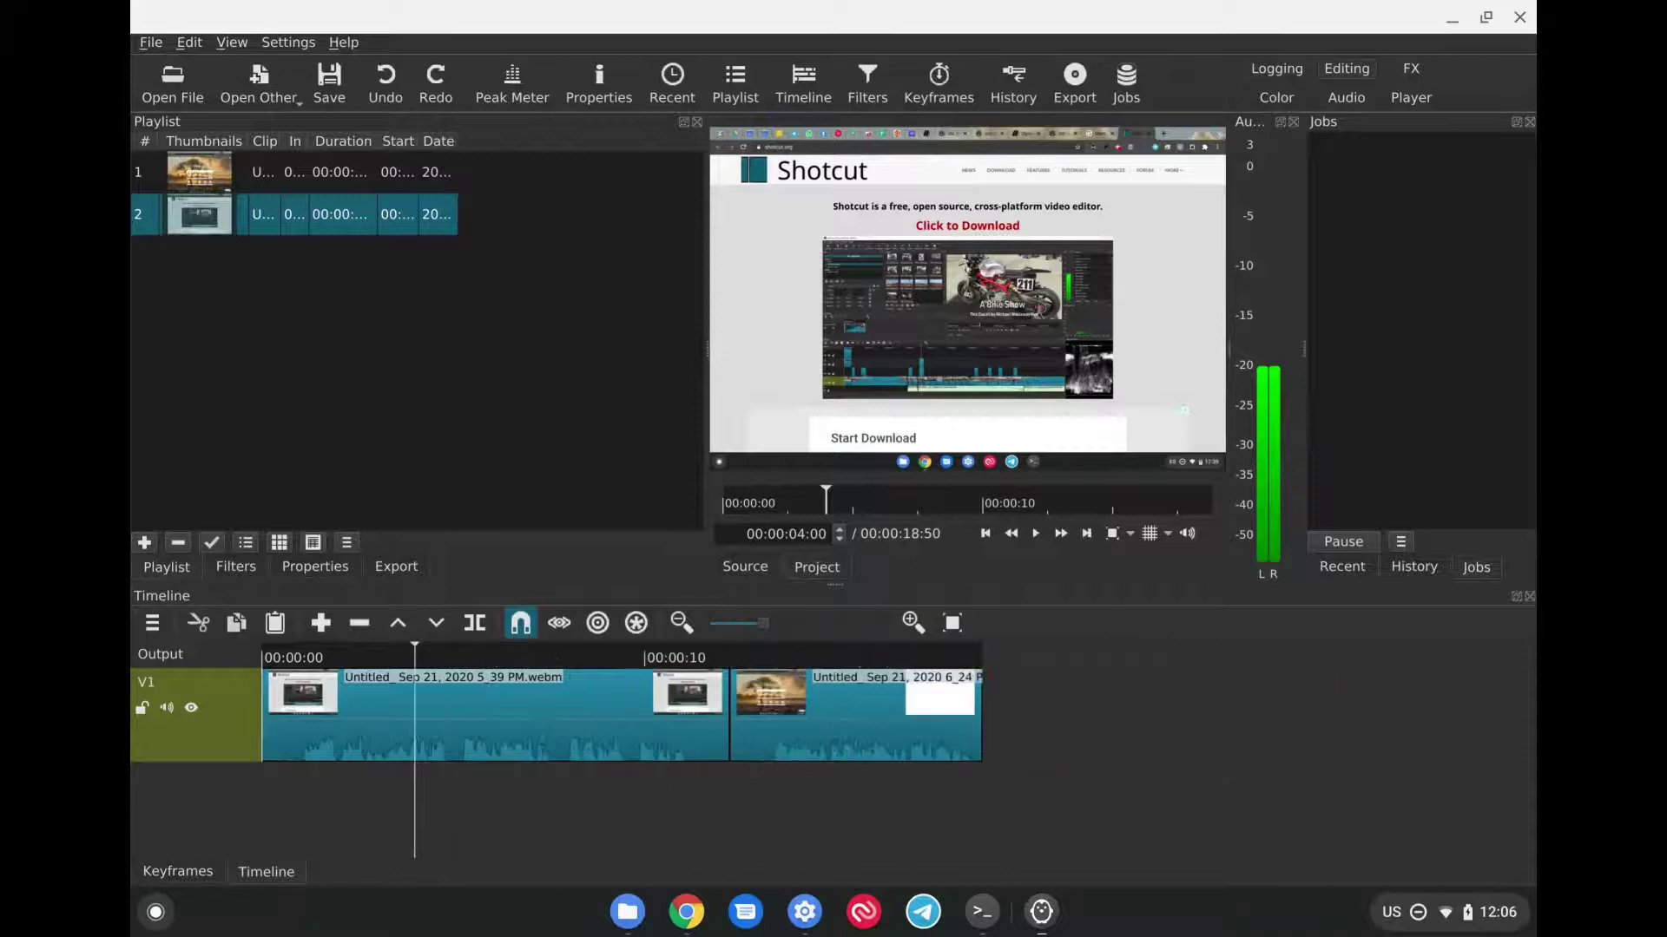
pyautogui.press('=')
pyautogui.press('=')
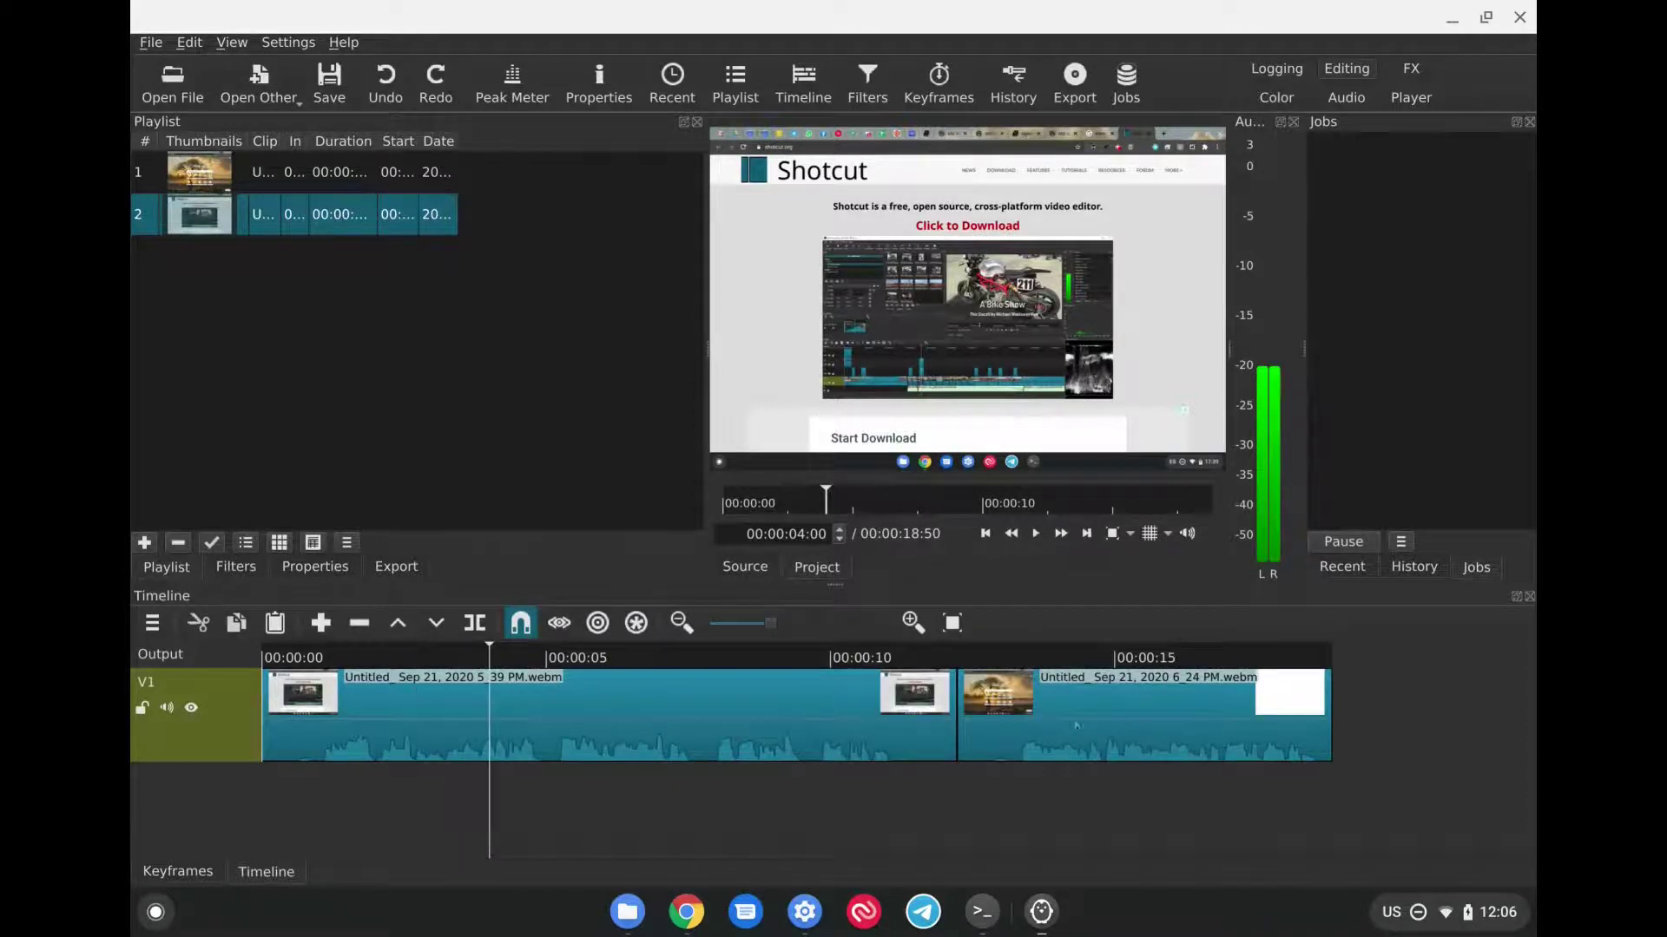
# Step: Overlap the second clip onto the first for a Dissolve crossfade and play through it
pyautogui.click(1105, 725)
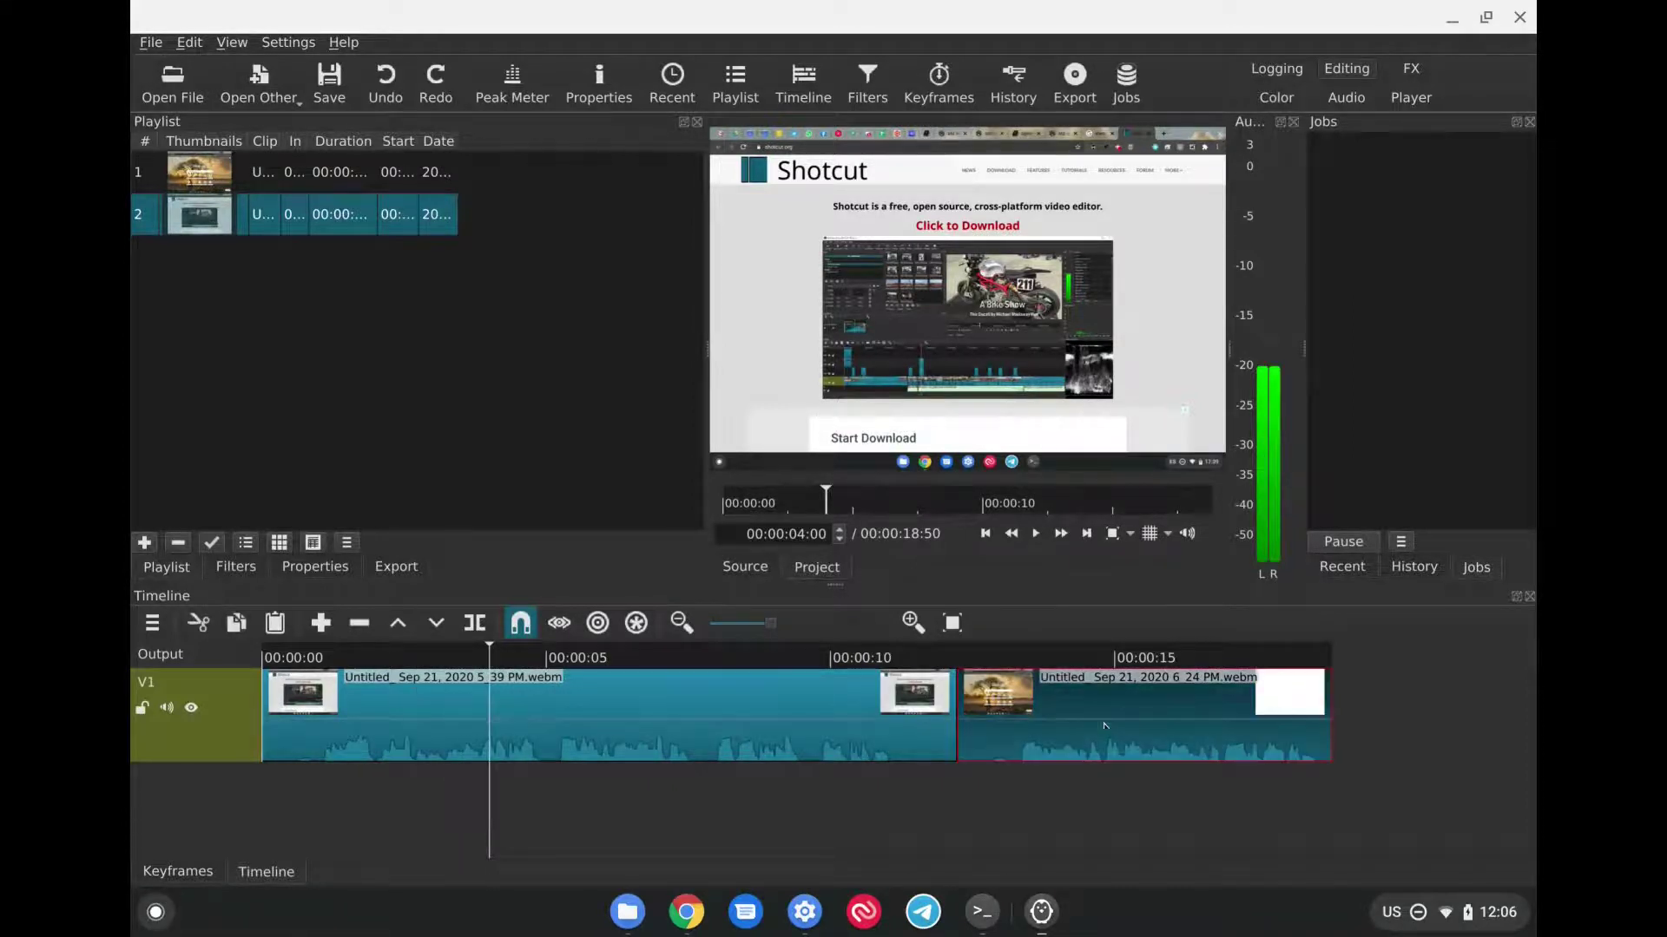
pyautogui.moveTo(1105, 726); pyautogui.dragTo(1026, 721)
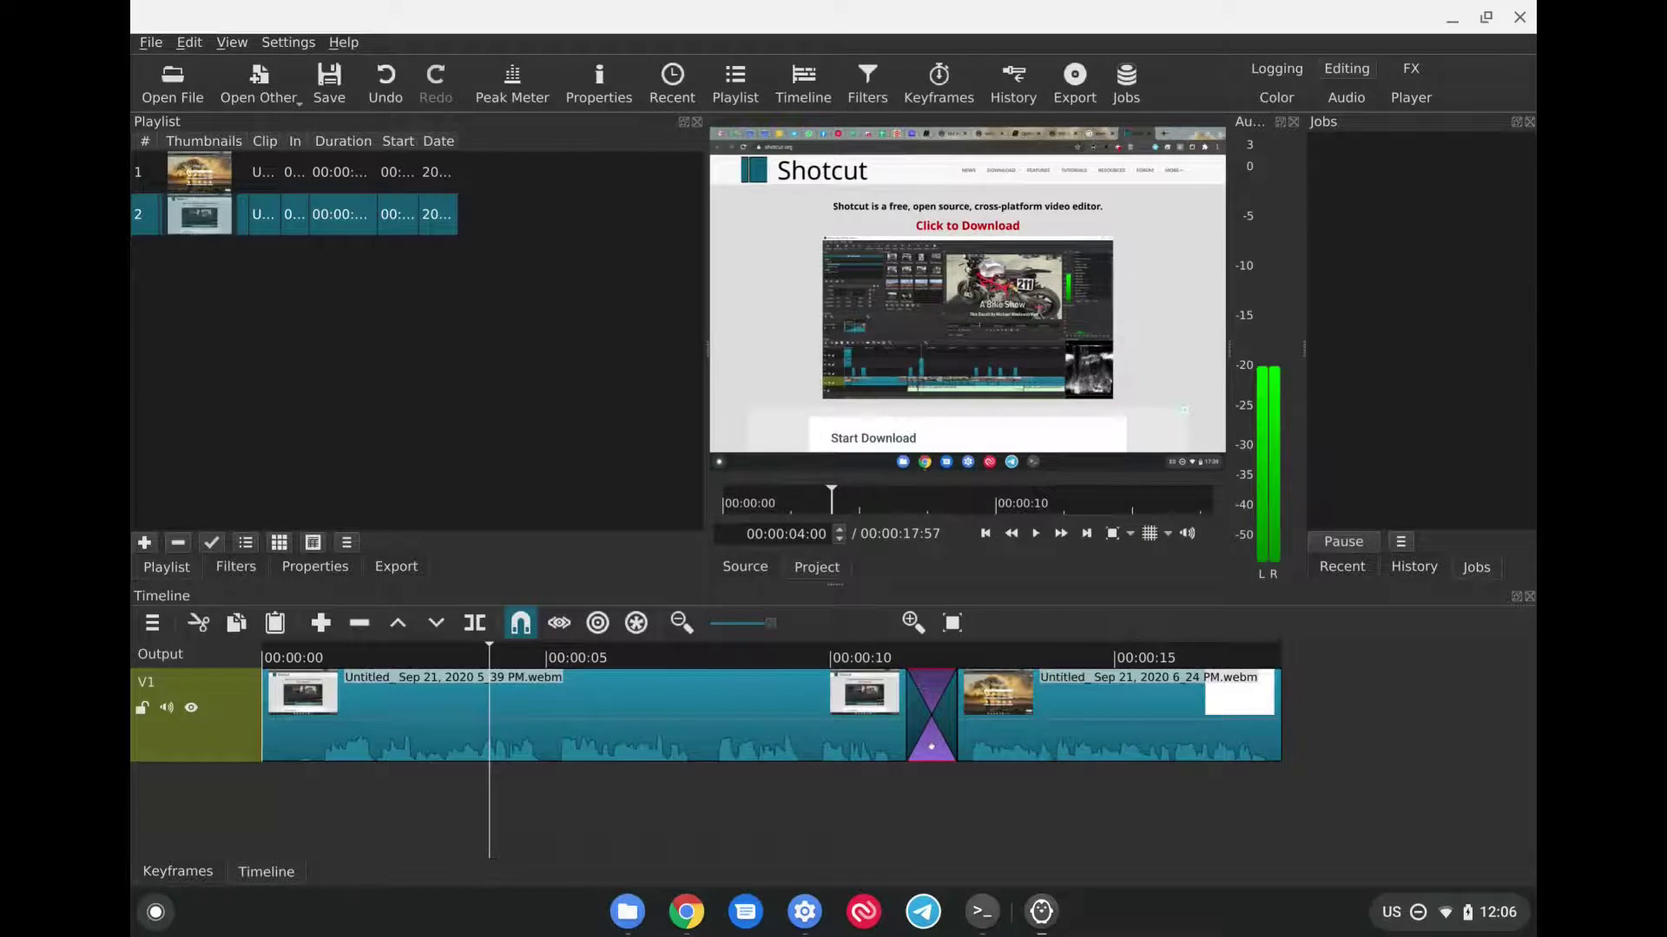
pyautogui.click(302, 575)
pyautogui.click(258, 177)
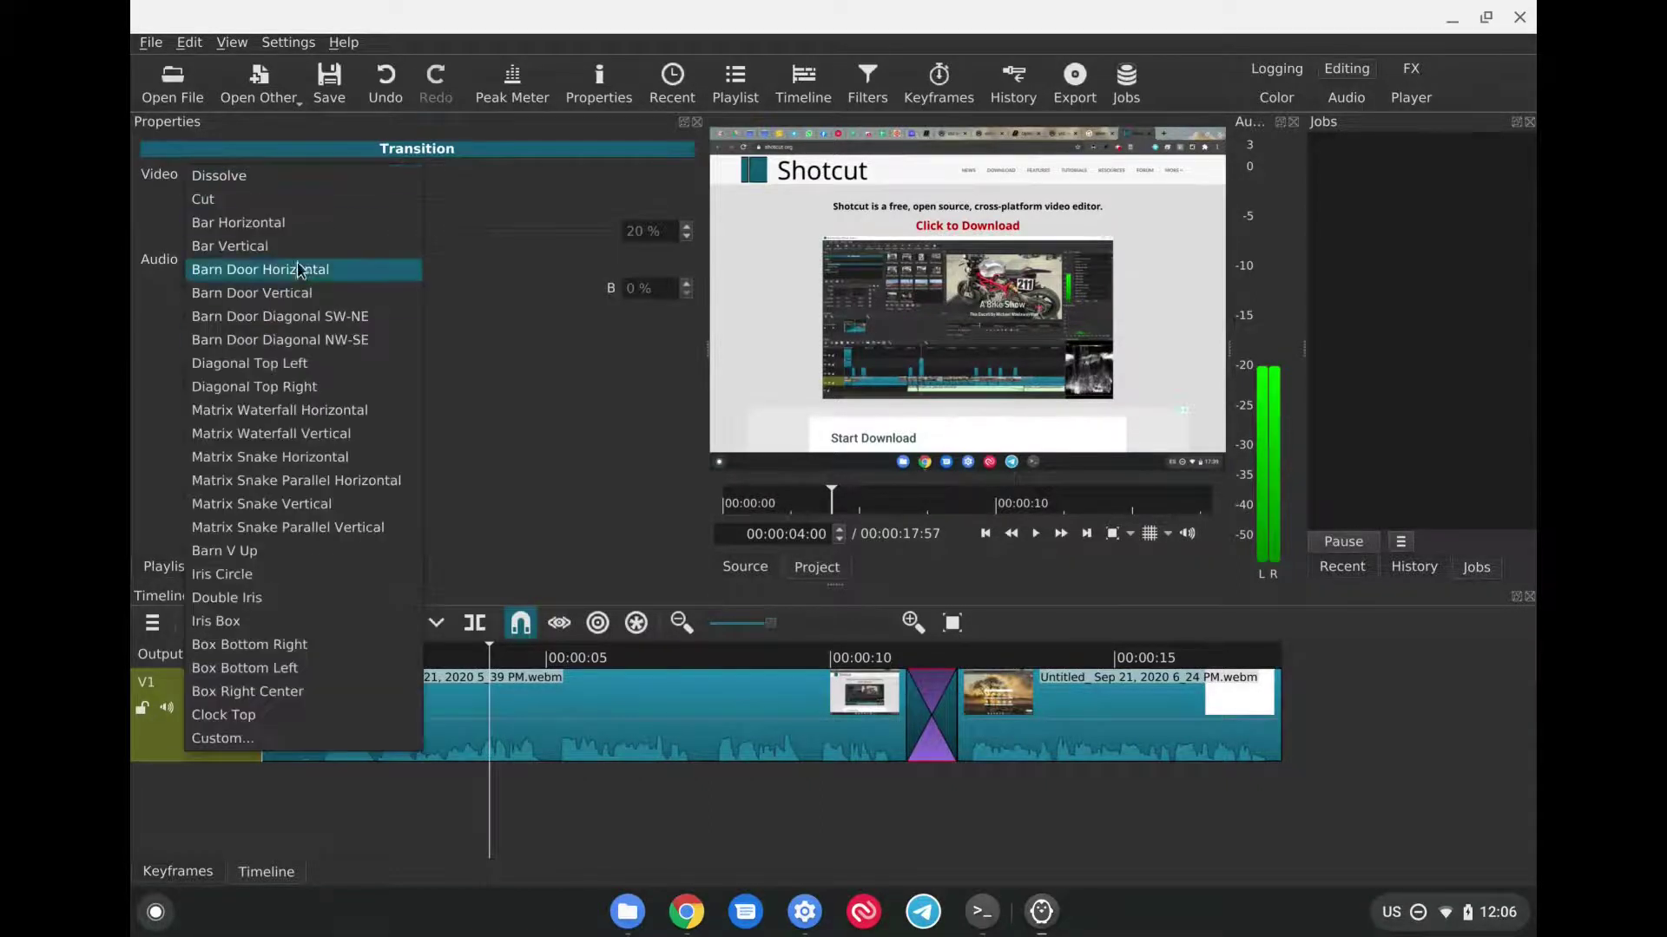
pyautogui.click(887, 658)
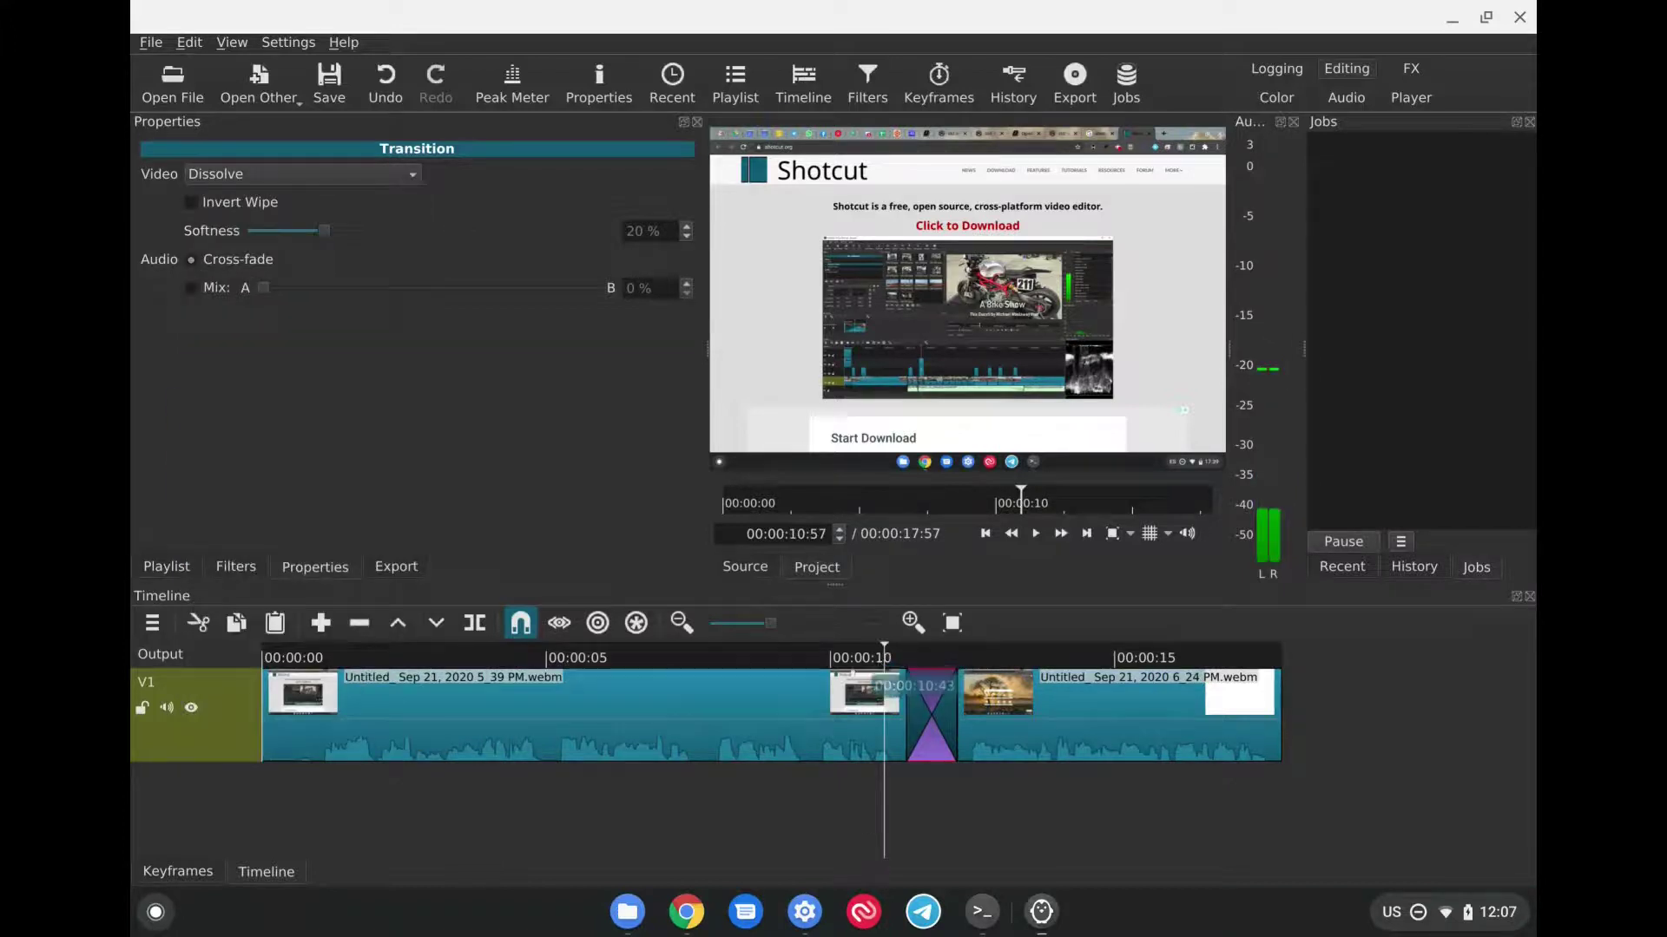
pyautogui.press('space')
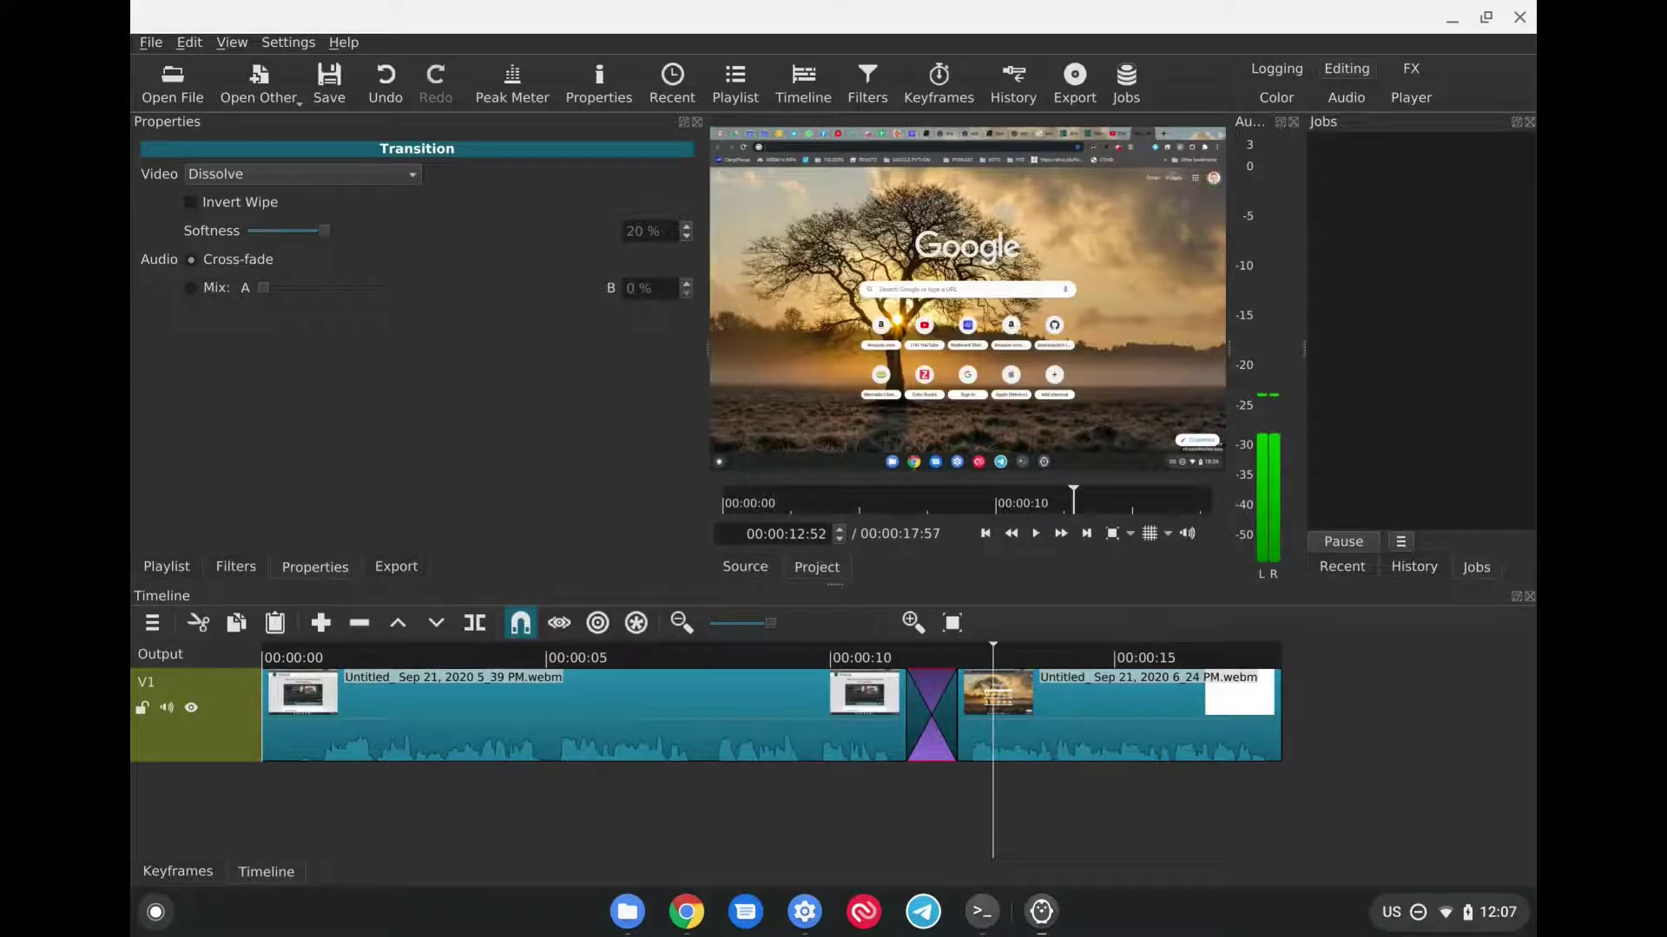
pyautogui.hotkey('ctrl', 'f')
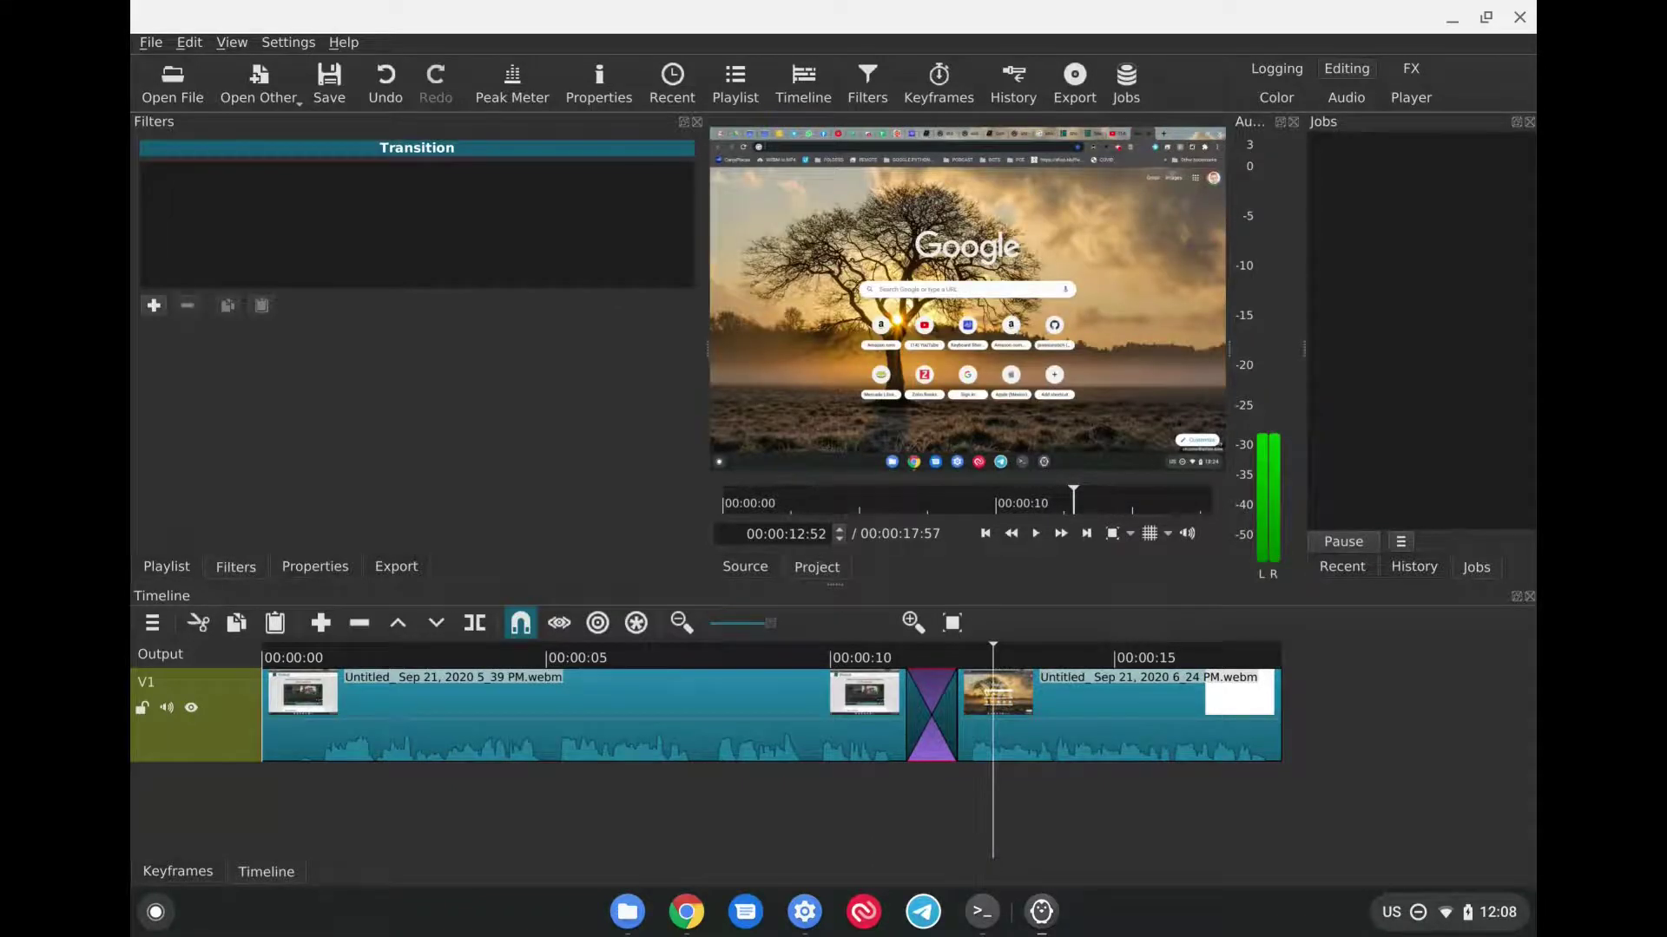
# Step: Add a second video track (V2) and put the playhead at the timeline start
pyautogui.click(152, 623)
pyautogui.press('Escape')
pyautogui.hotkey('ctrl', 'i')
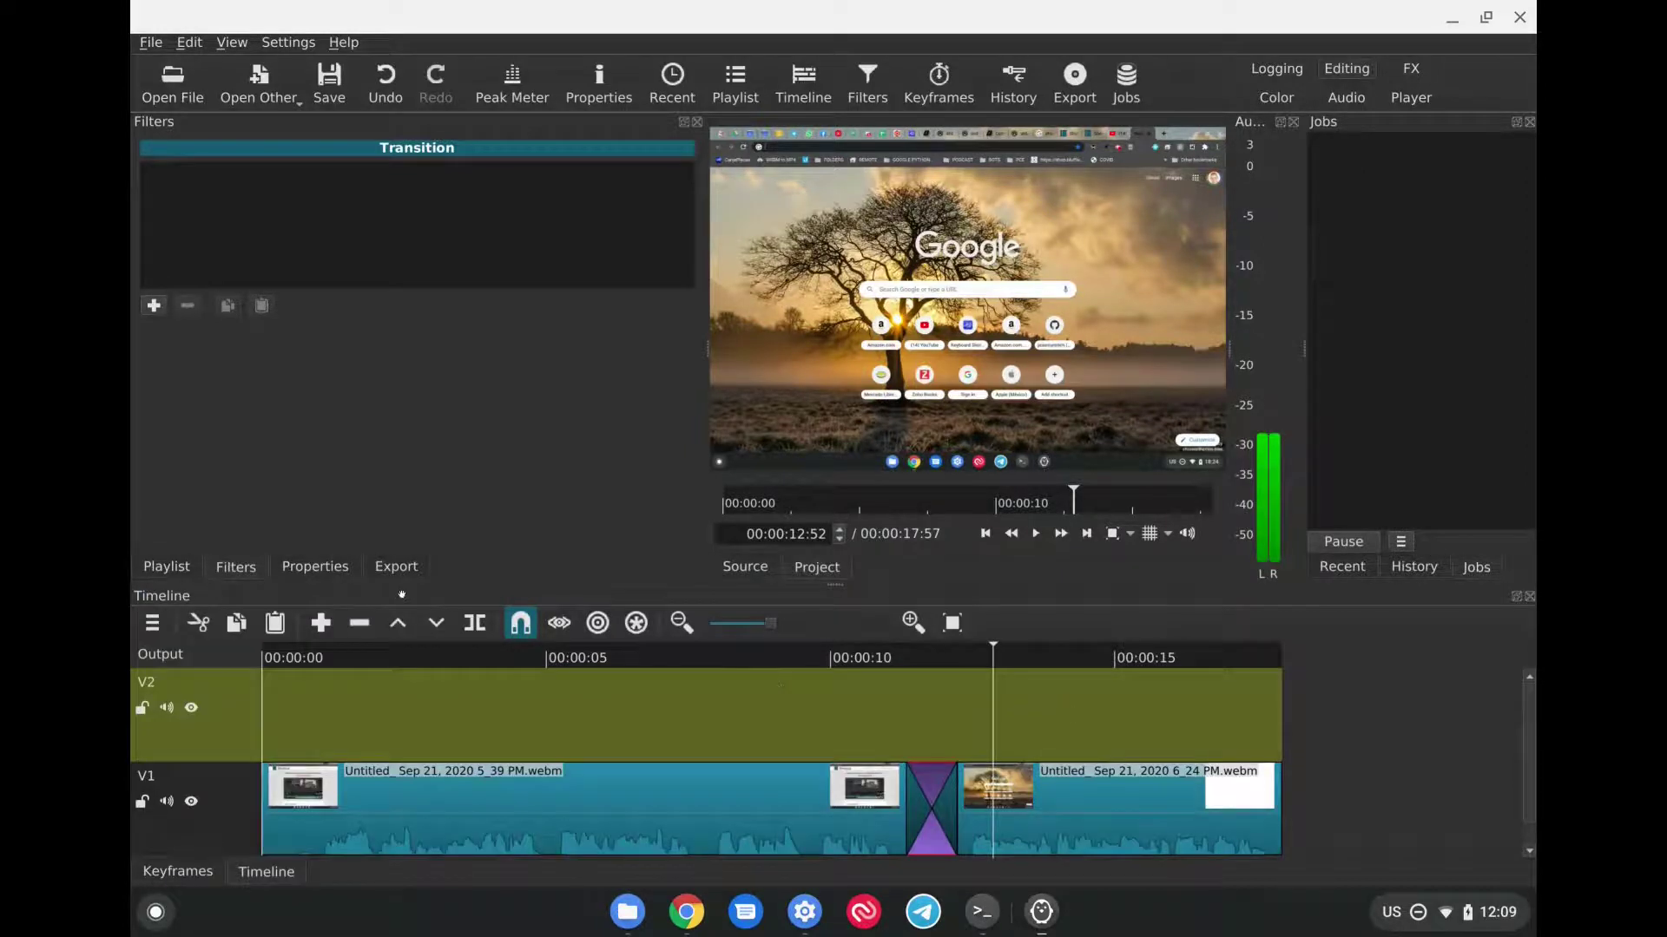
pyautogui.press('Up')
pyautogui.click(264, 658)
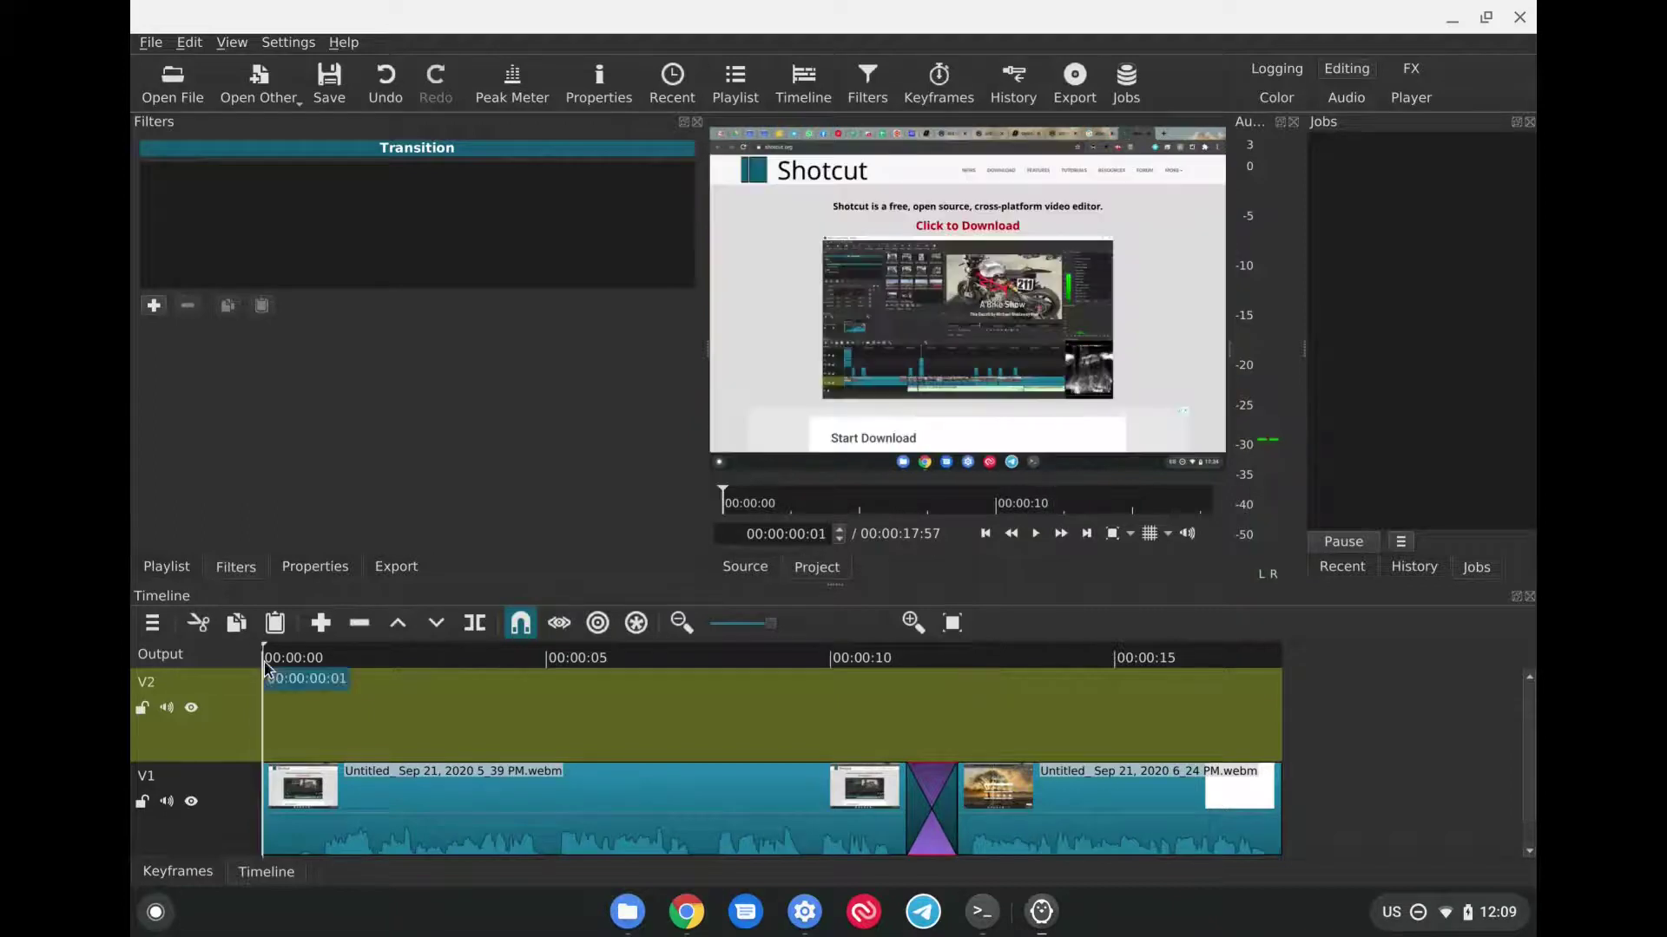
# Step: Create a text clip reading TEST and drop it onto V2 at 00:00
pyautogui.click(265, 103)
pyautogui.click(238, 148)
pyautogui.write('TEST')
pyautogui.click(882, 566)
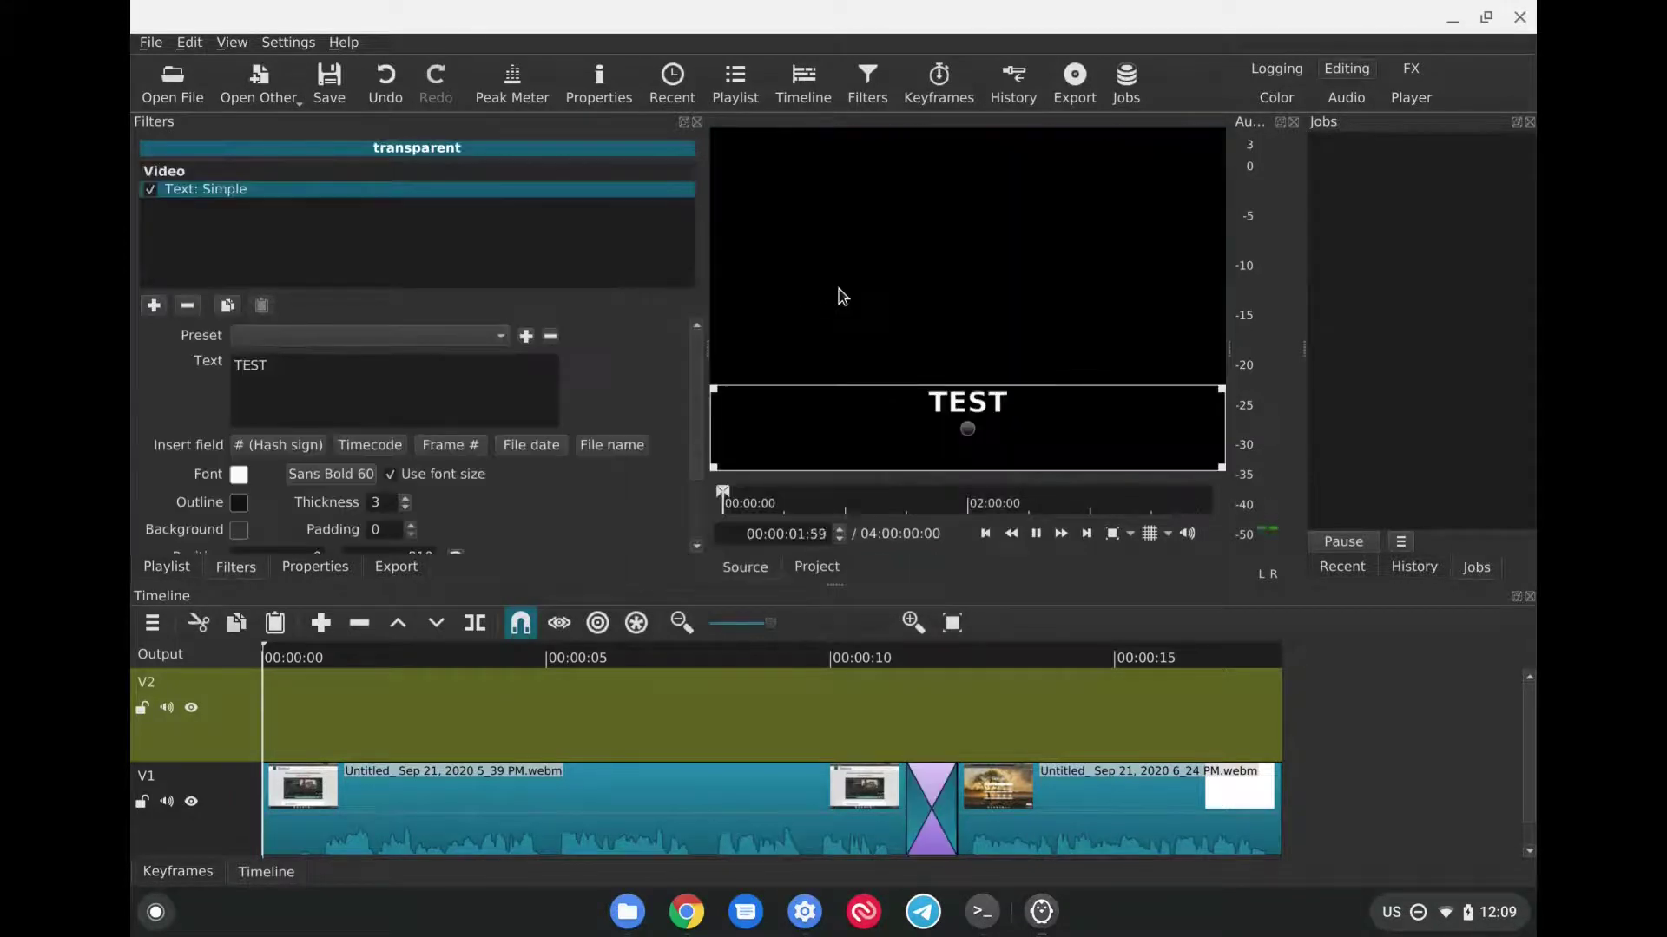
pyautogui.moveTo(838, 289); pyautogui.dragTo(265, 712)
# Step: Apply the Lower Third preset to the TEST text and add a Fade In Video filter
pyautogui.click(272, 336)
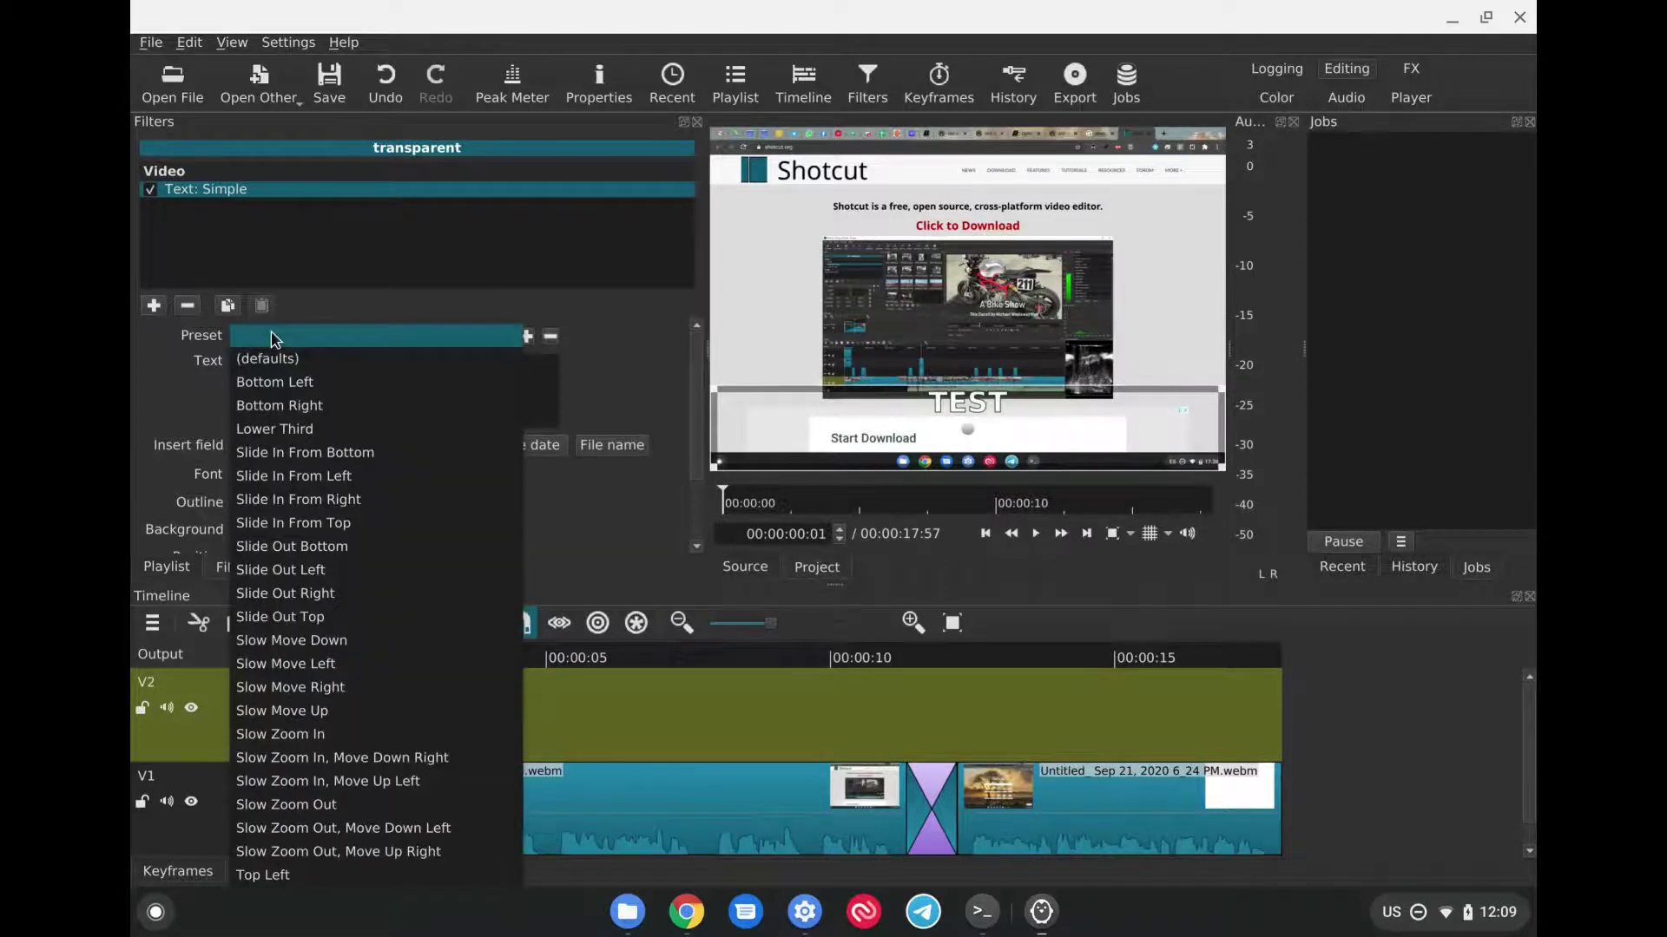
pyautogui.click(279, 429)
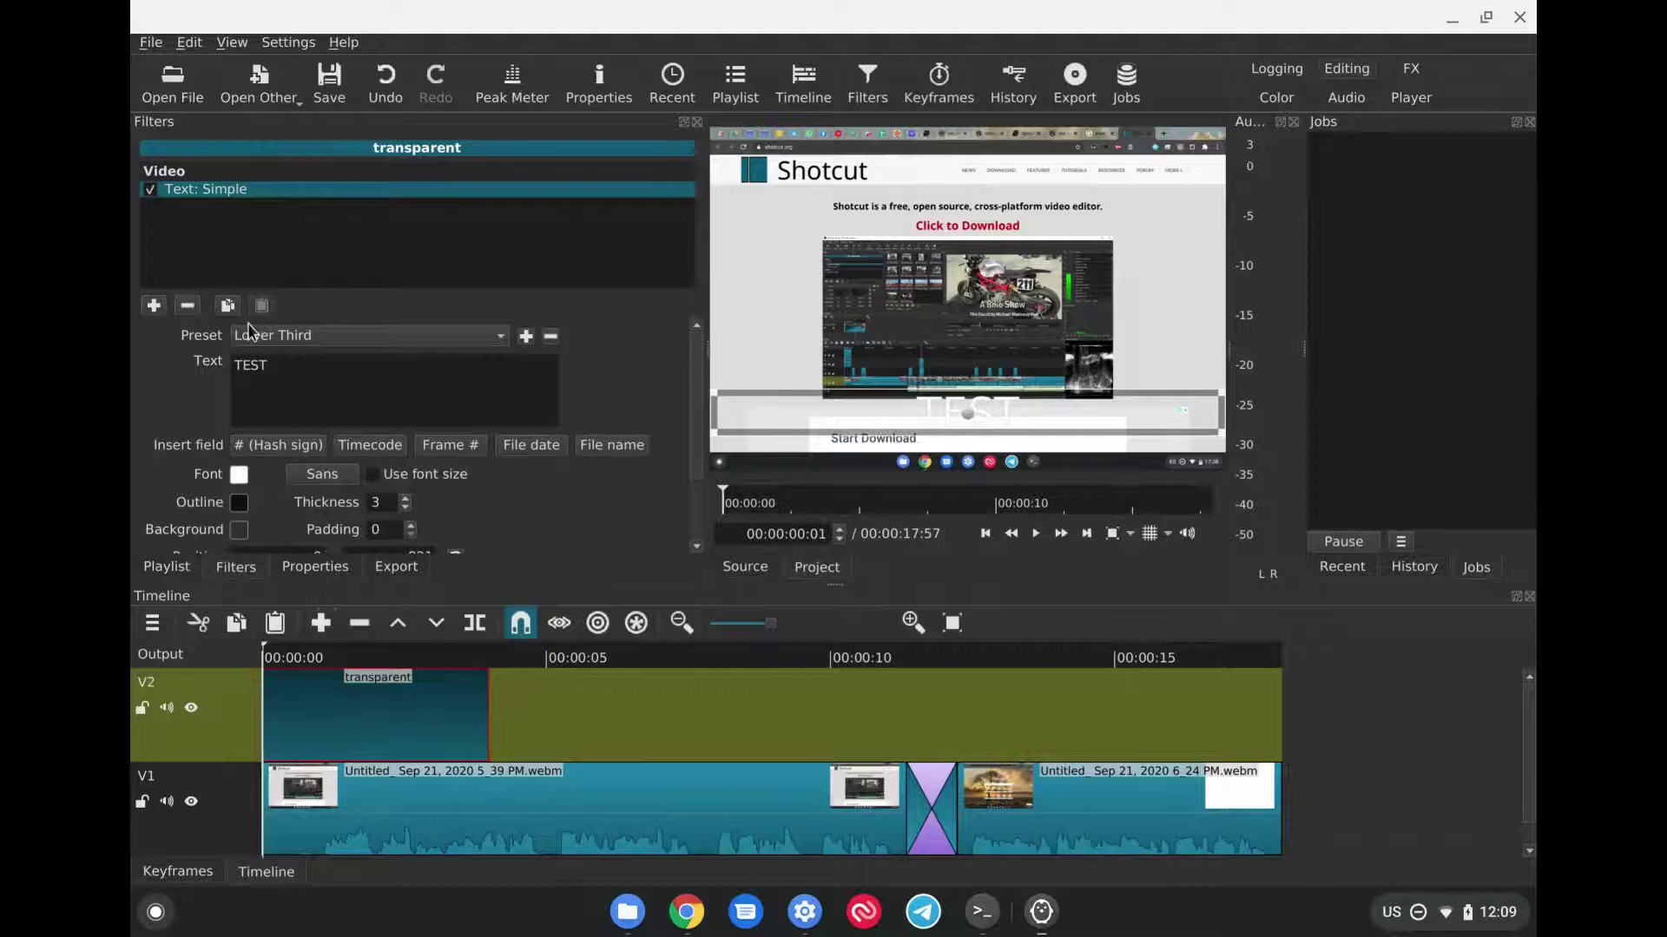
pyautogui.click(154, 305)
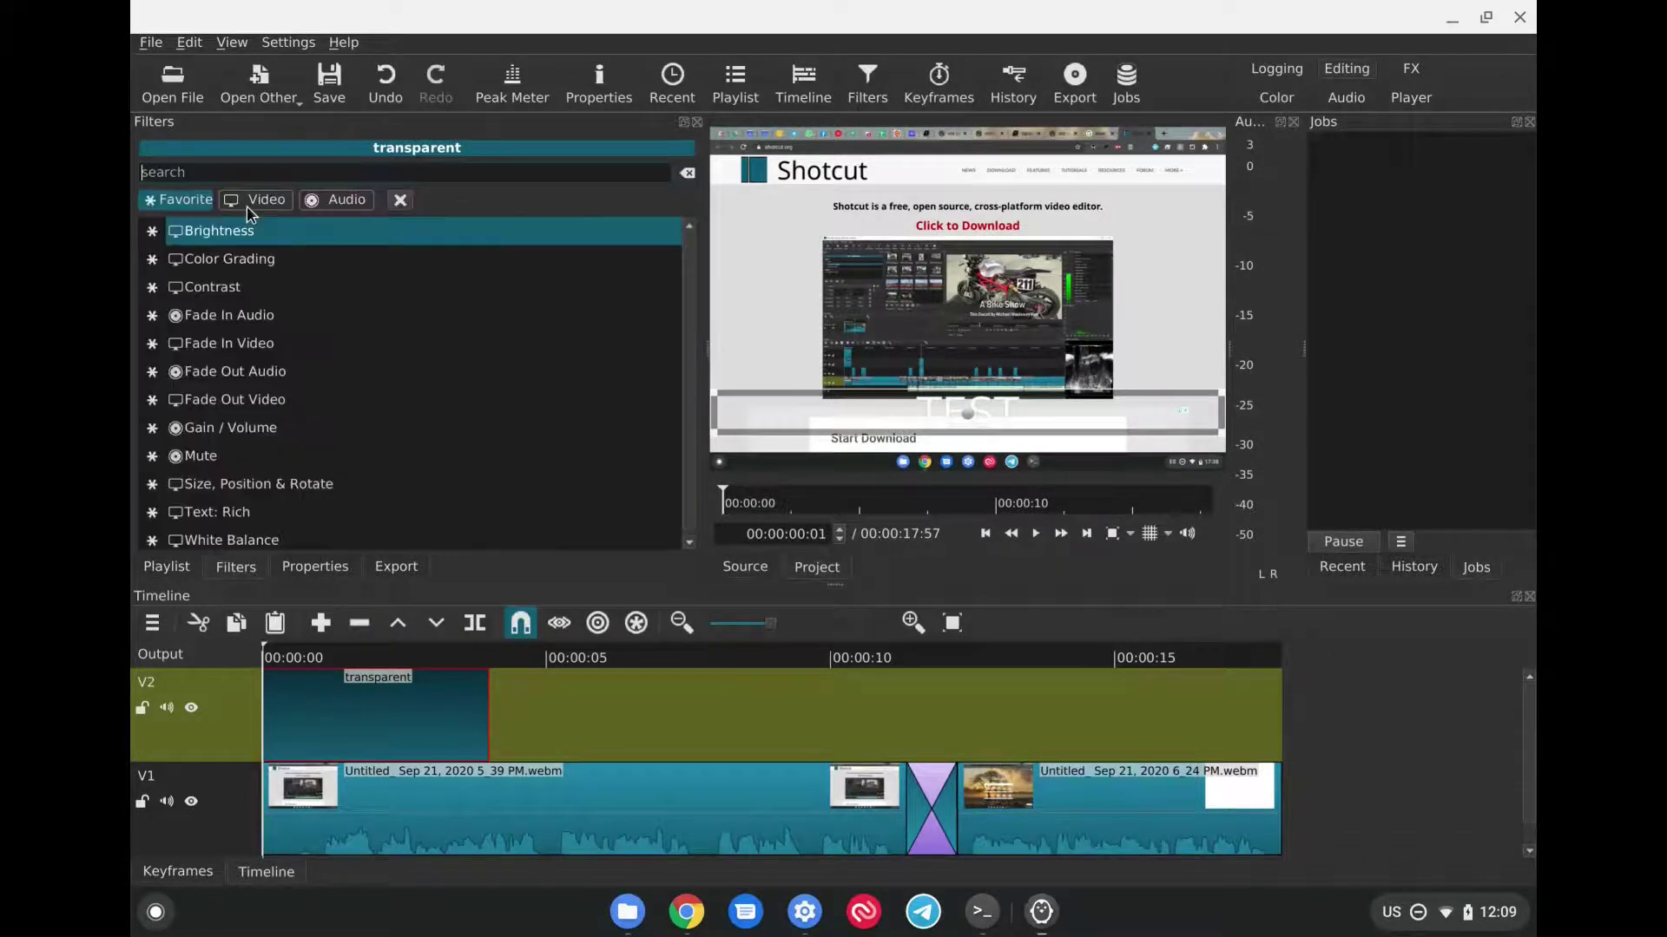
pyautogui.click(256, 199)
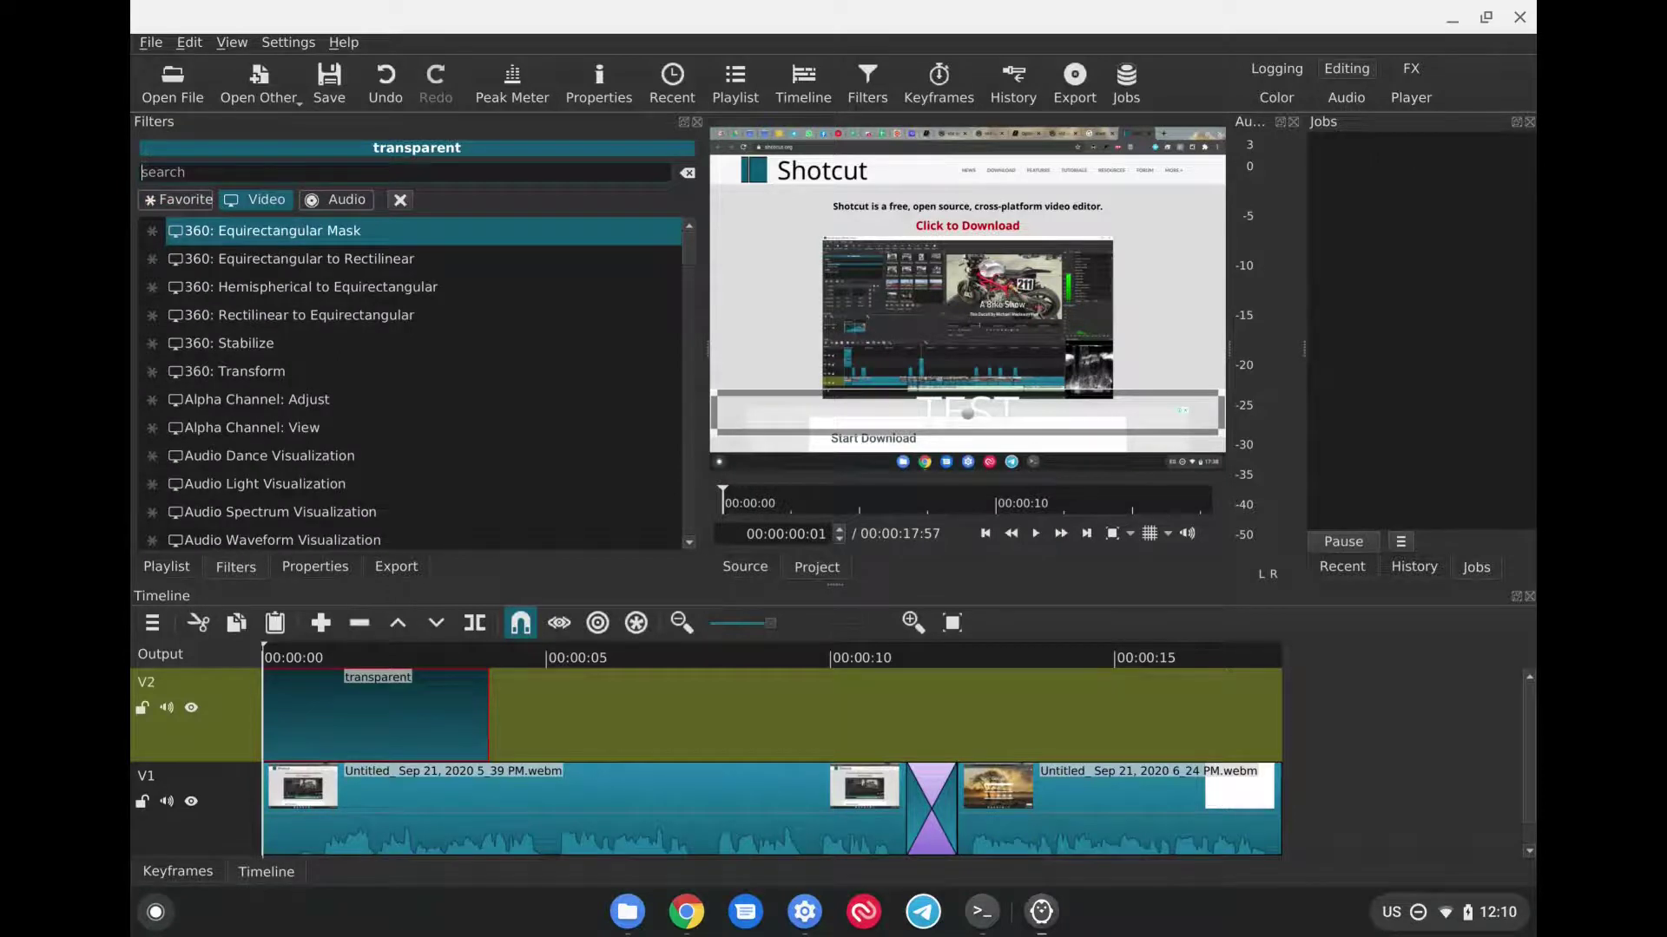
pyautogui.write('fade')
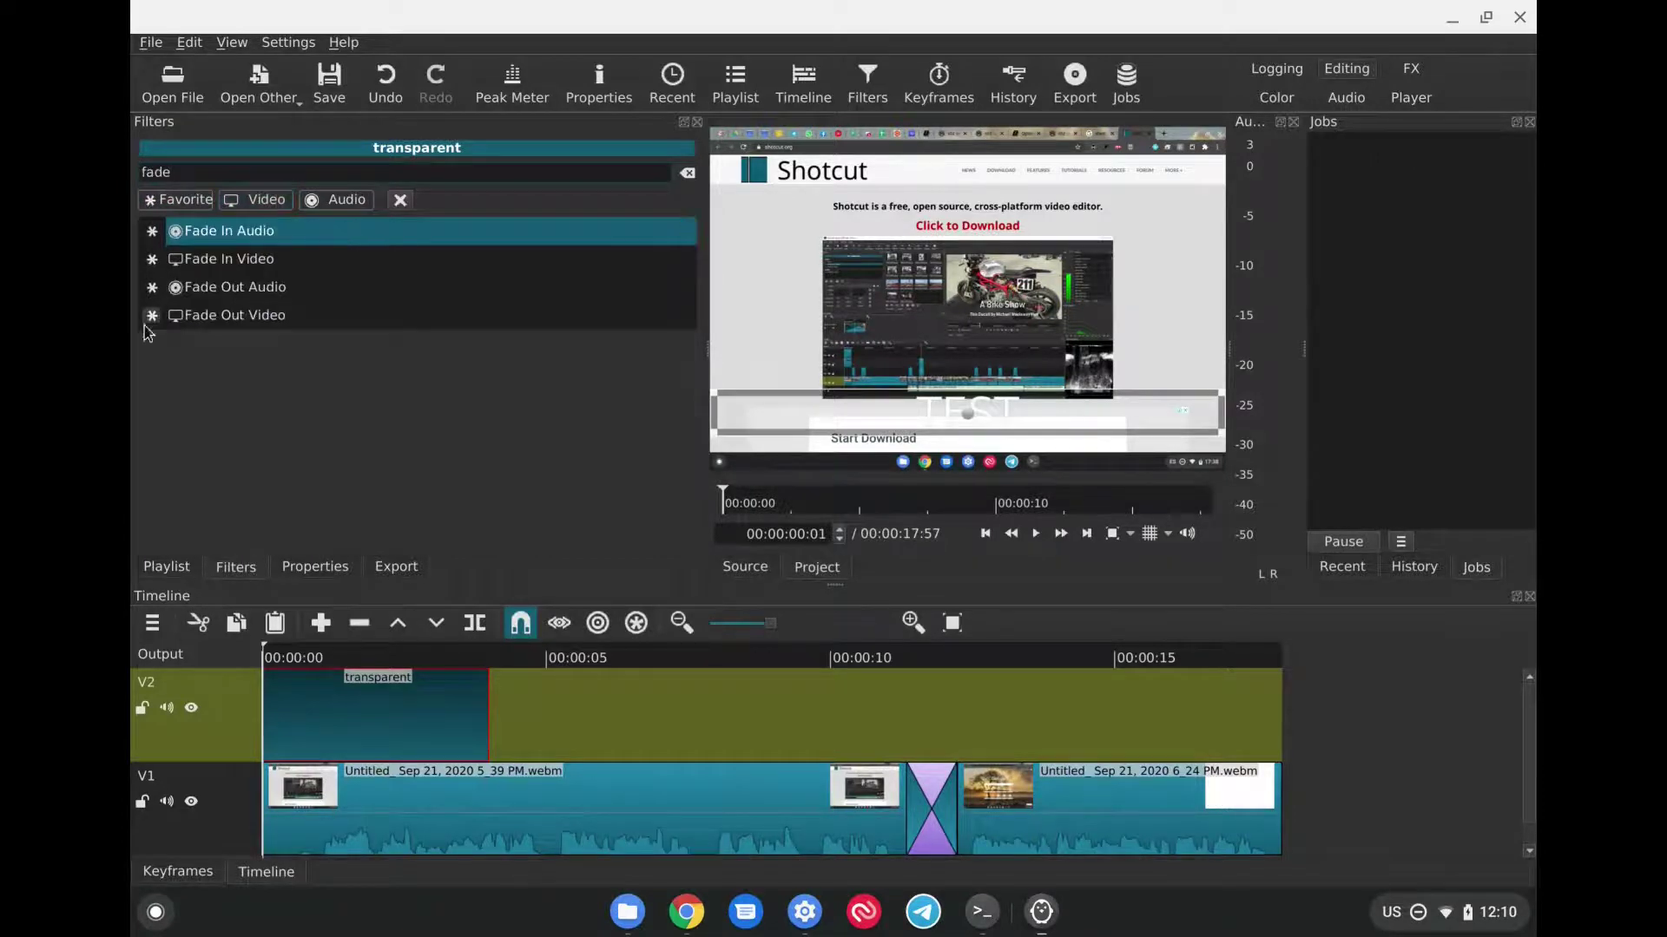
pyautogui.click(210, 269)
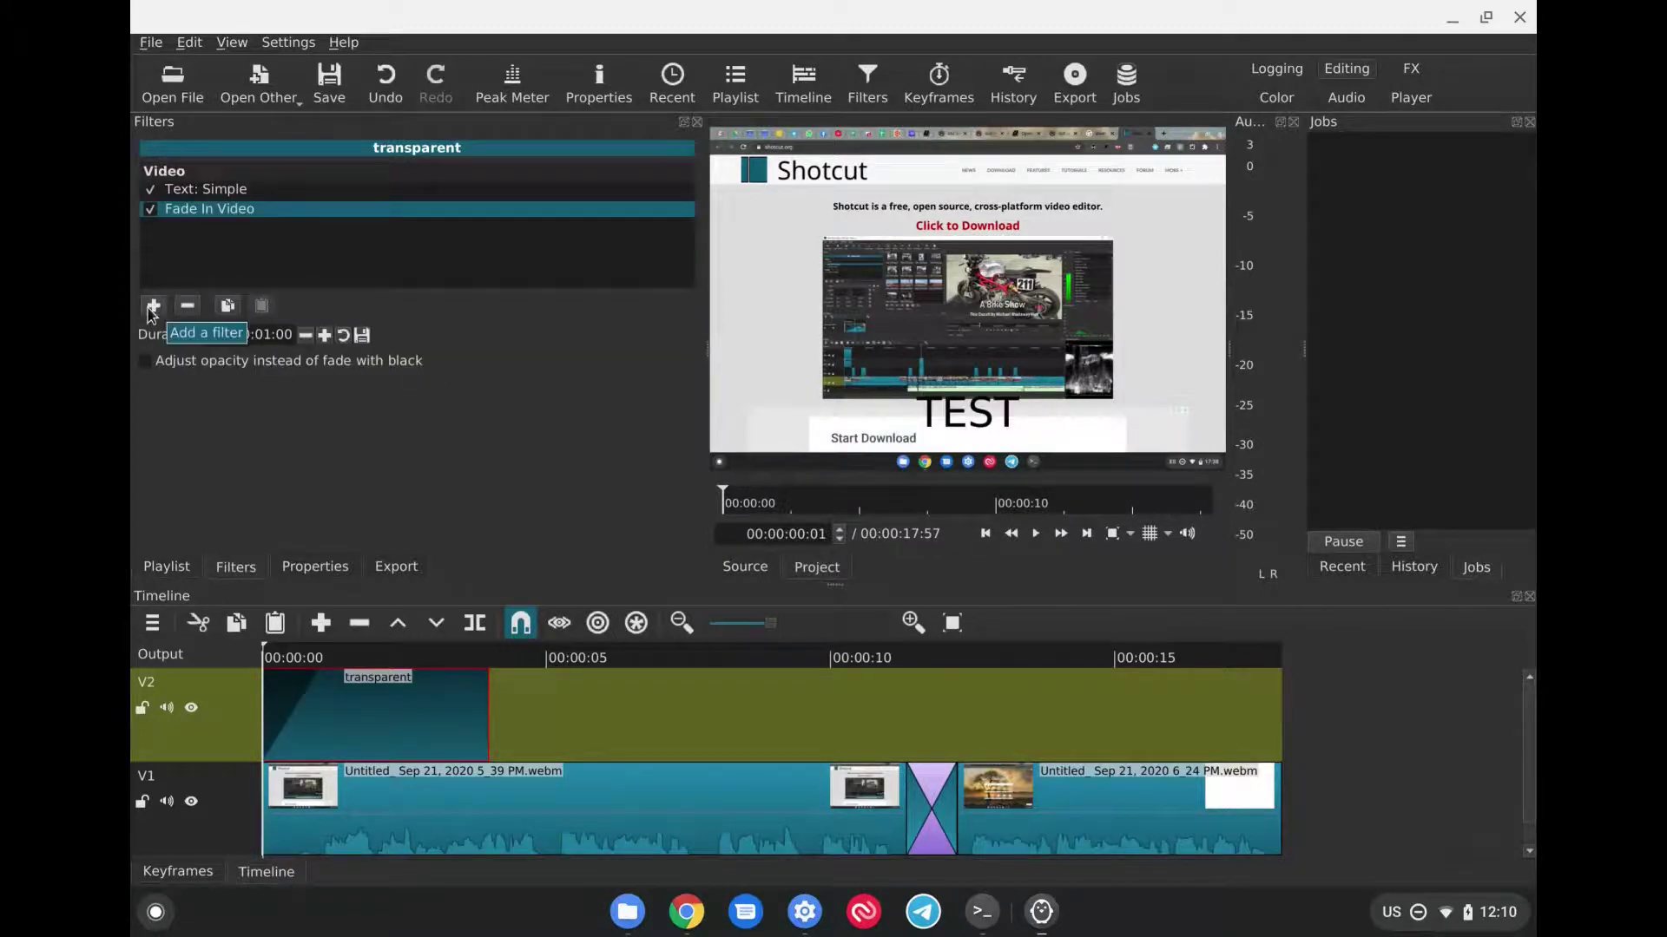
# Step: Add a Fade Out Video filter to the text clip
pyautogui.click(153, 306)
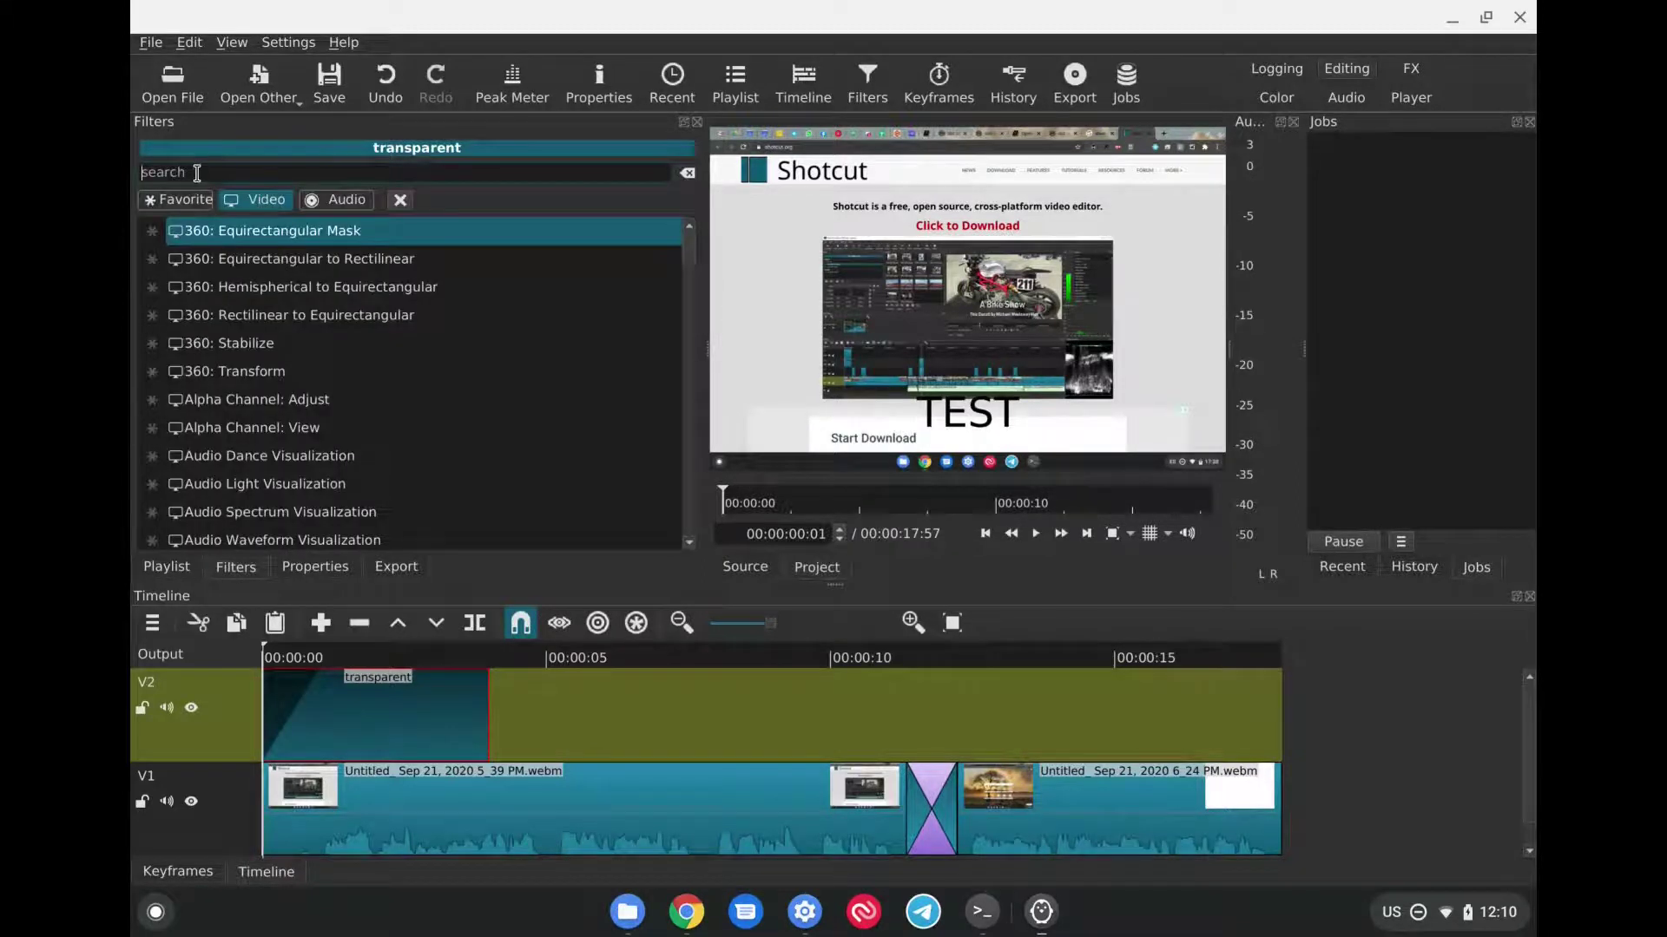
pyautogui.write('fade')
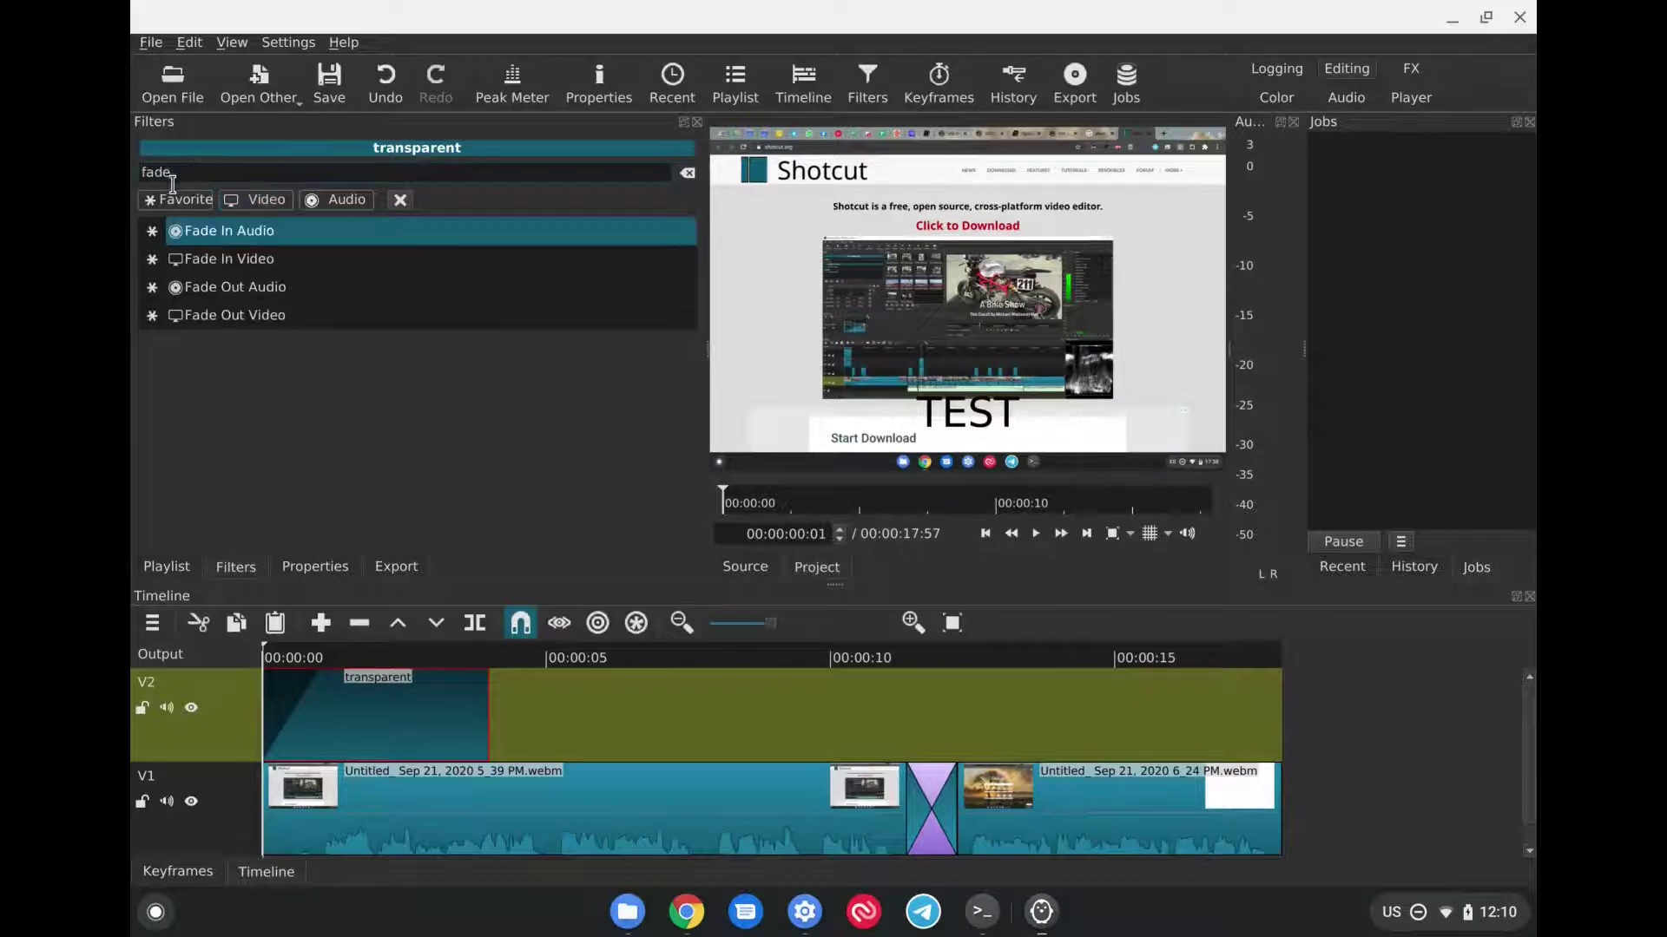
pyautogui.click(203, 316)
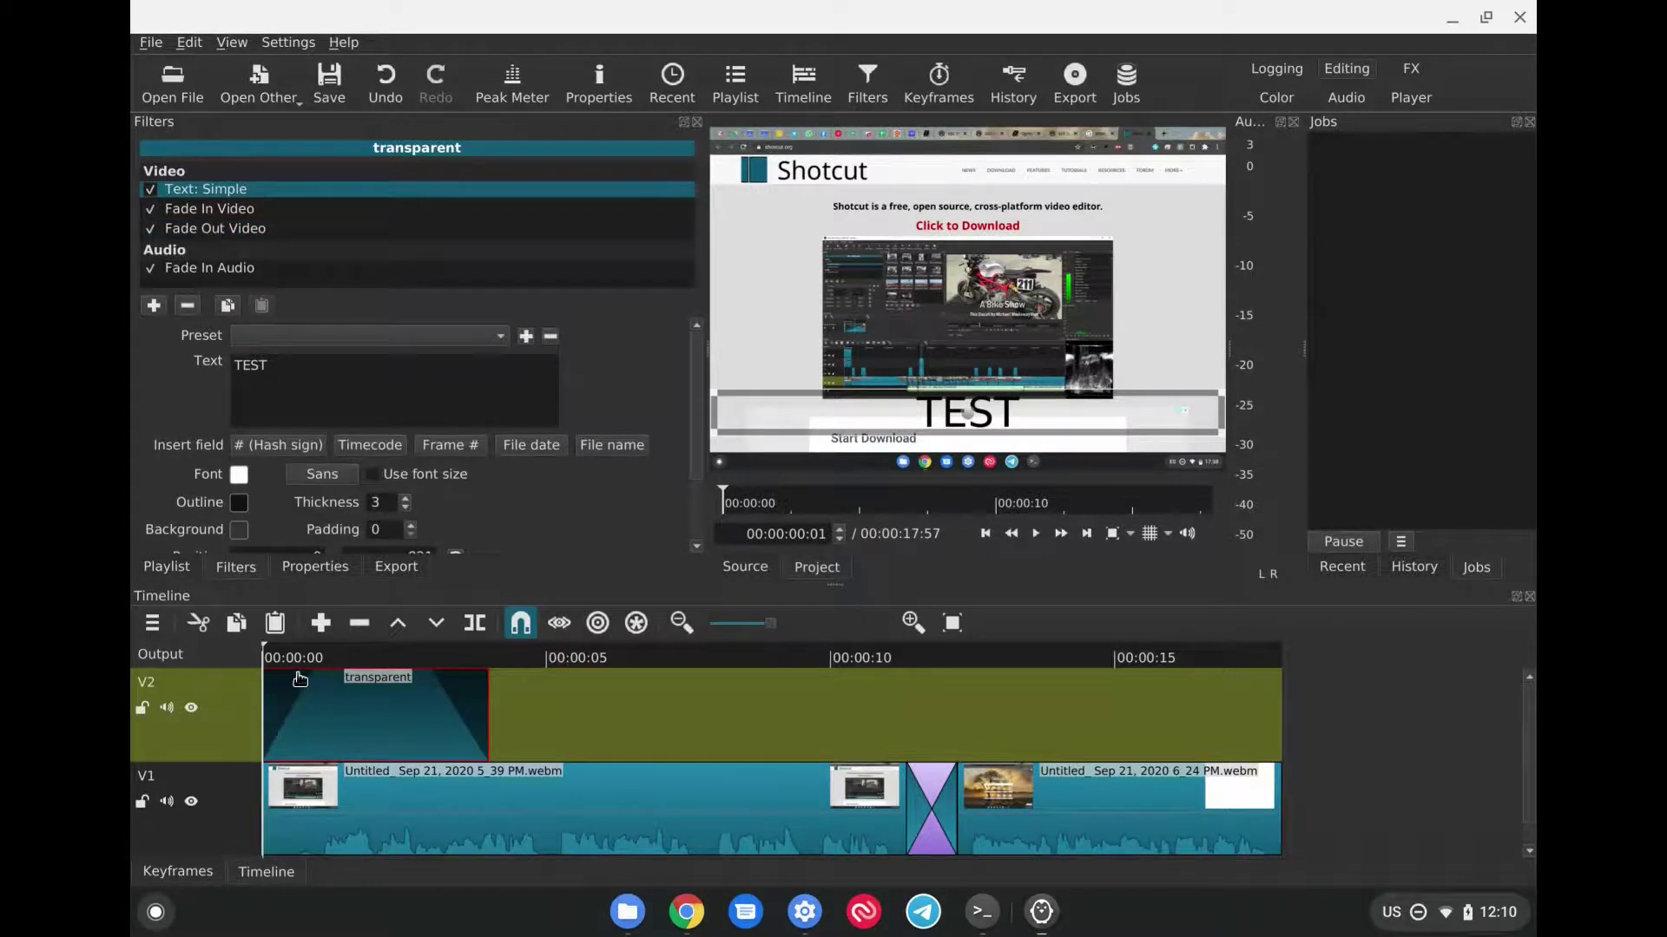
# Step: Make both Fade In Video and Fade Out Video adjust opacity instead of black, then preview
pyautogui.click(432, 681)
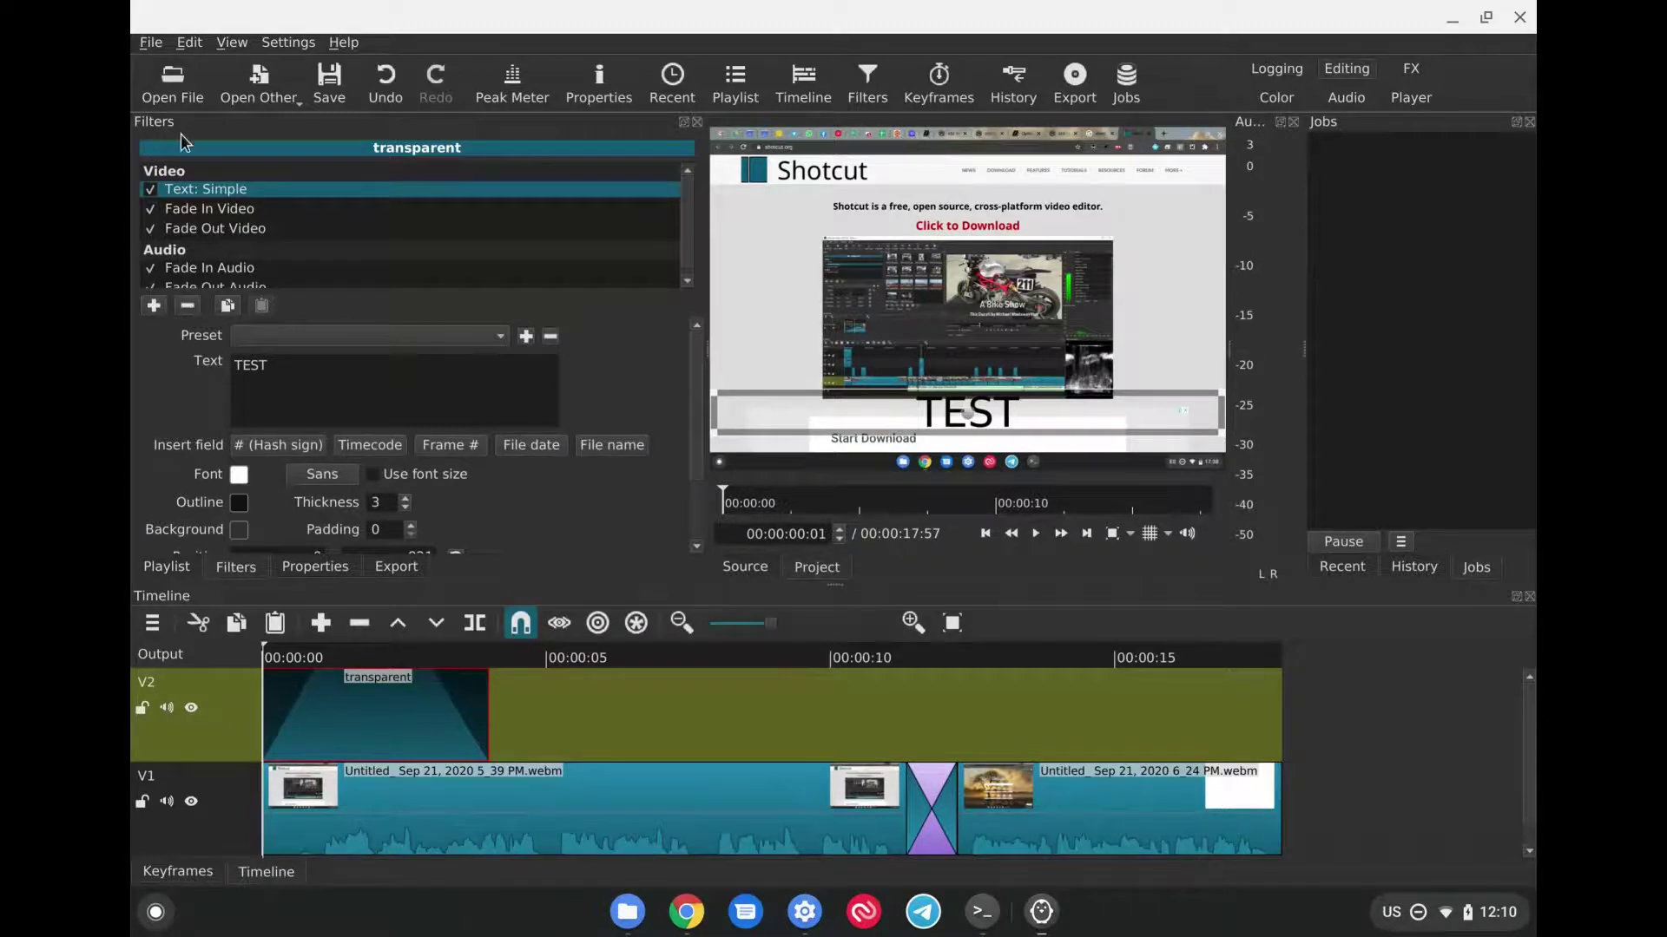
pyautogui.click(195, 210)
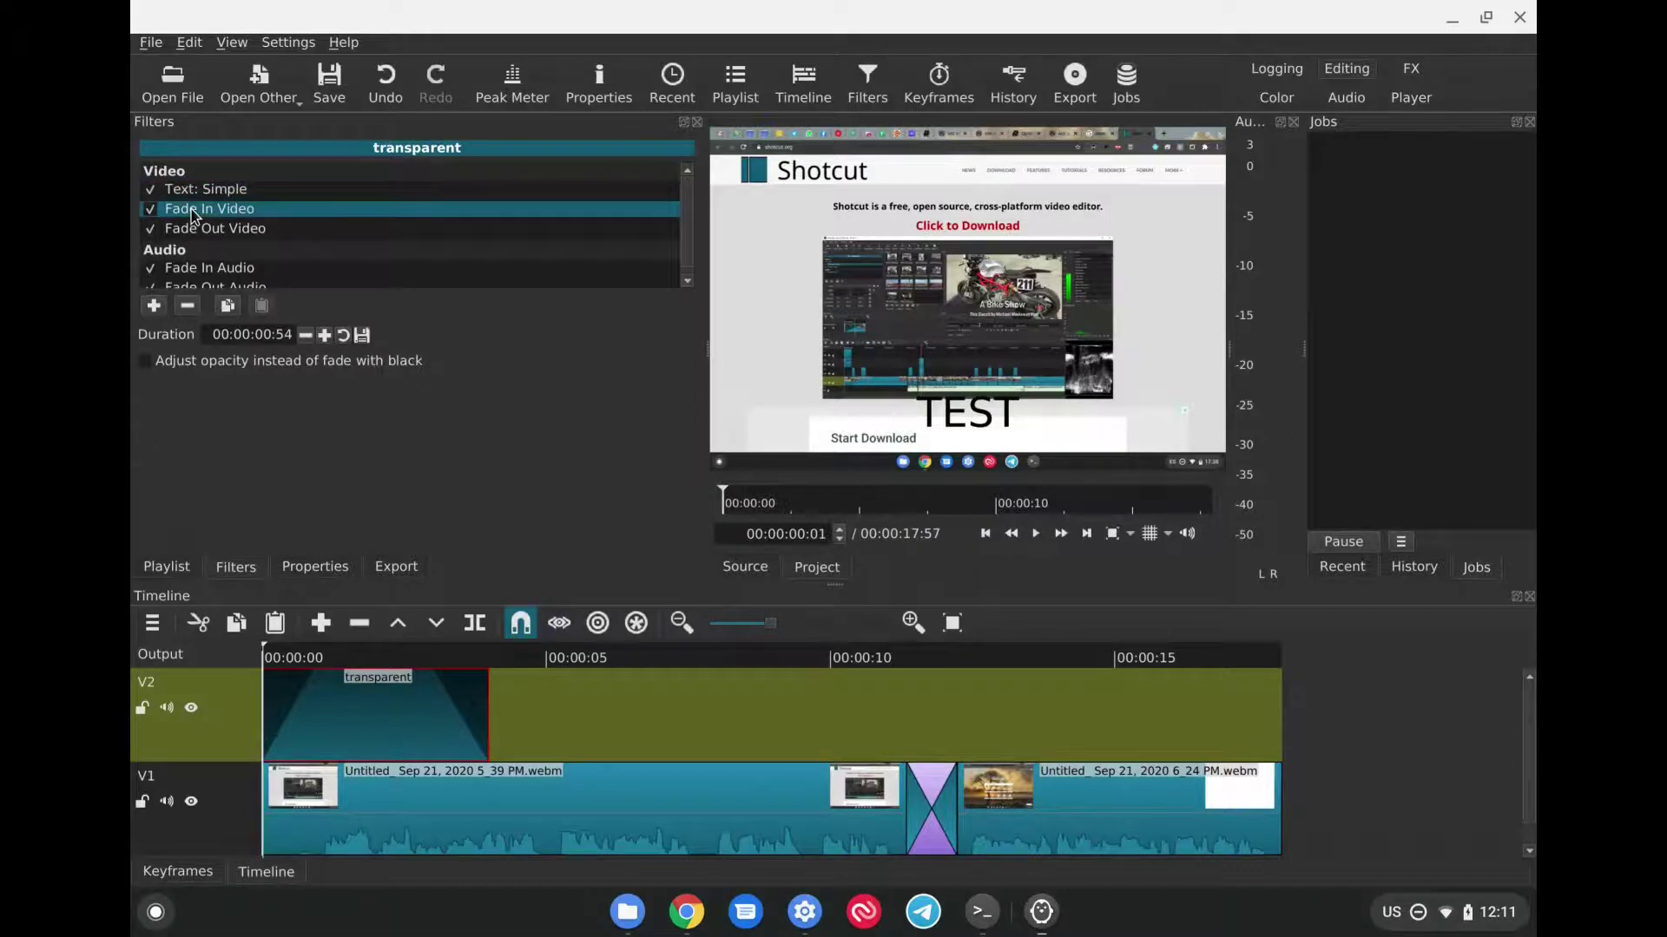
pyautogui.click(144, 362)
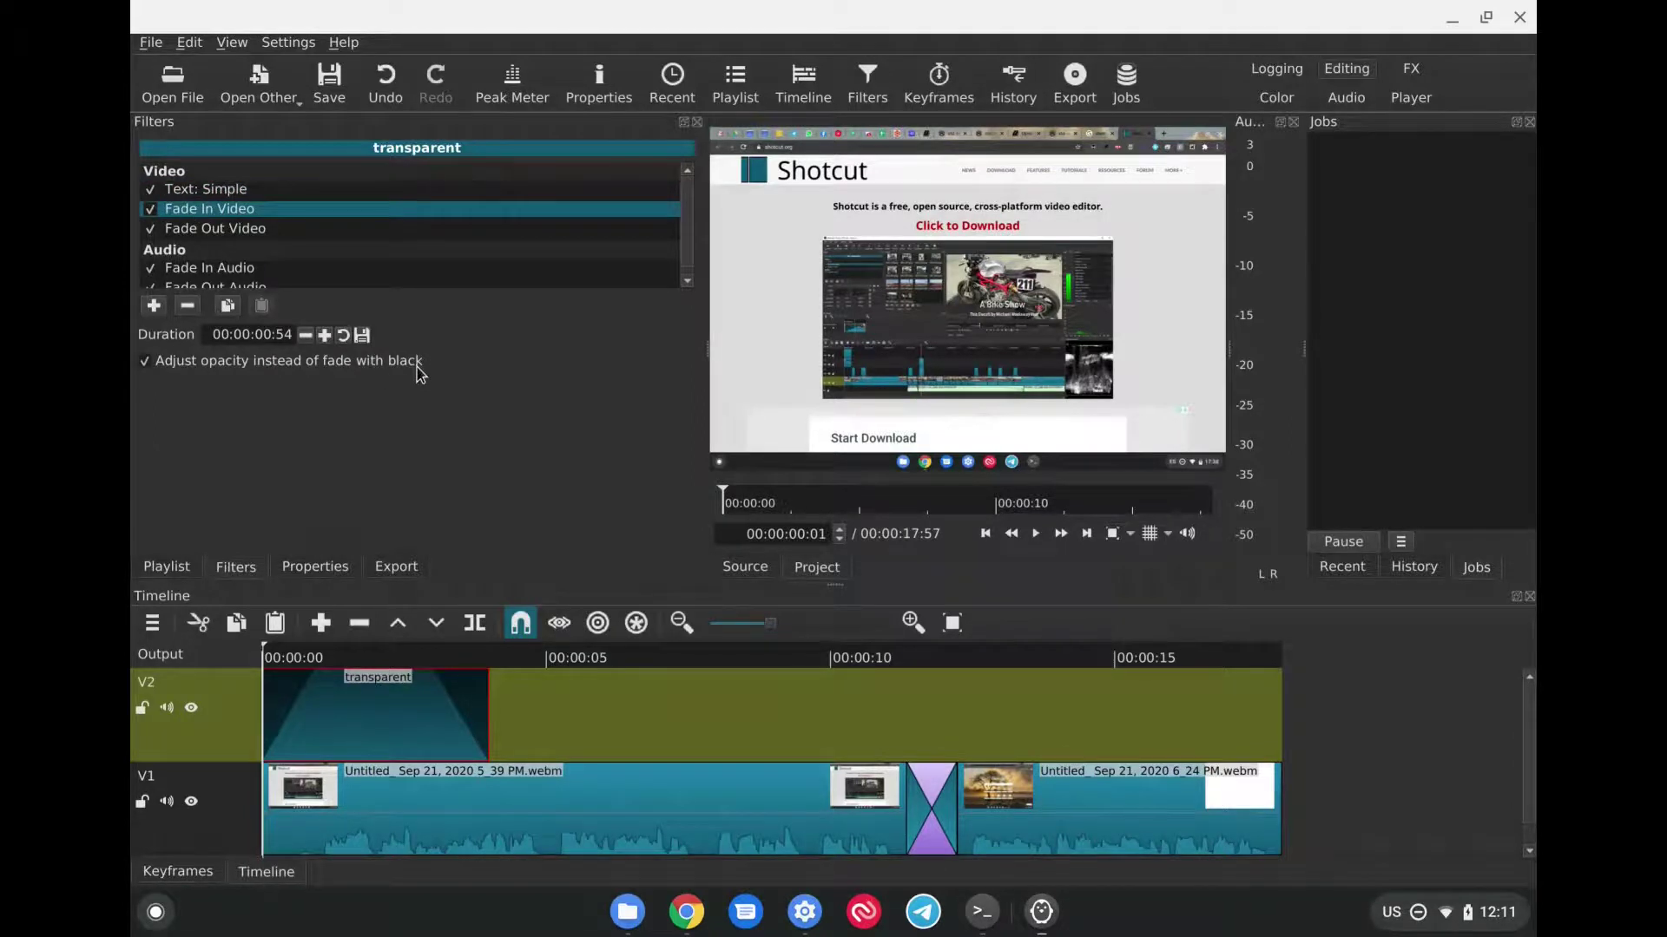
pyautogui.click(182, 233)
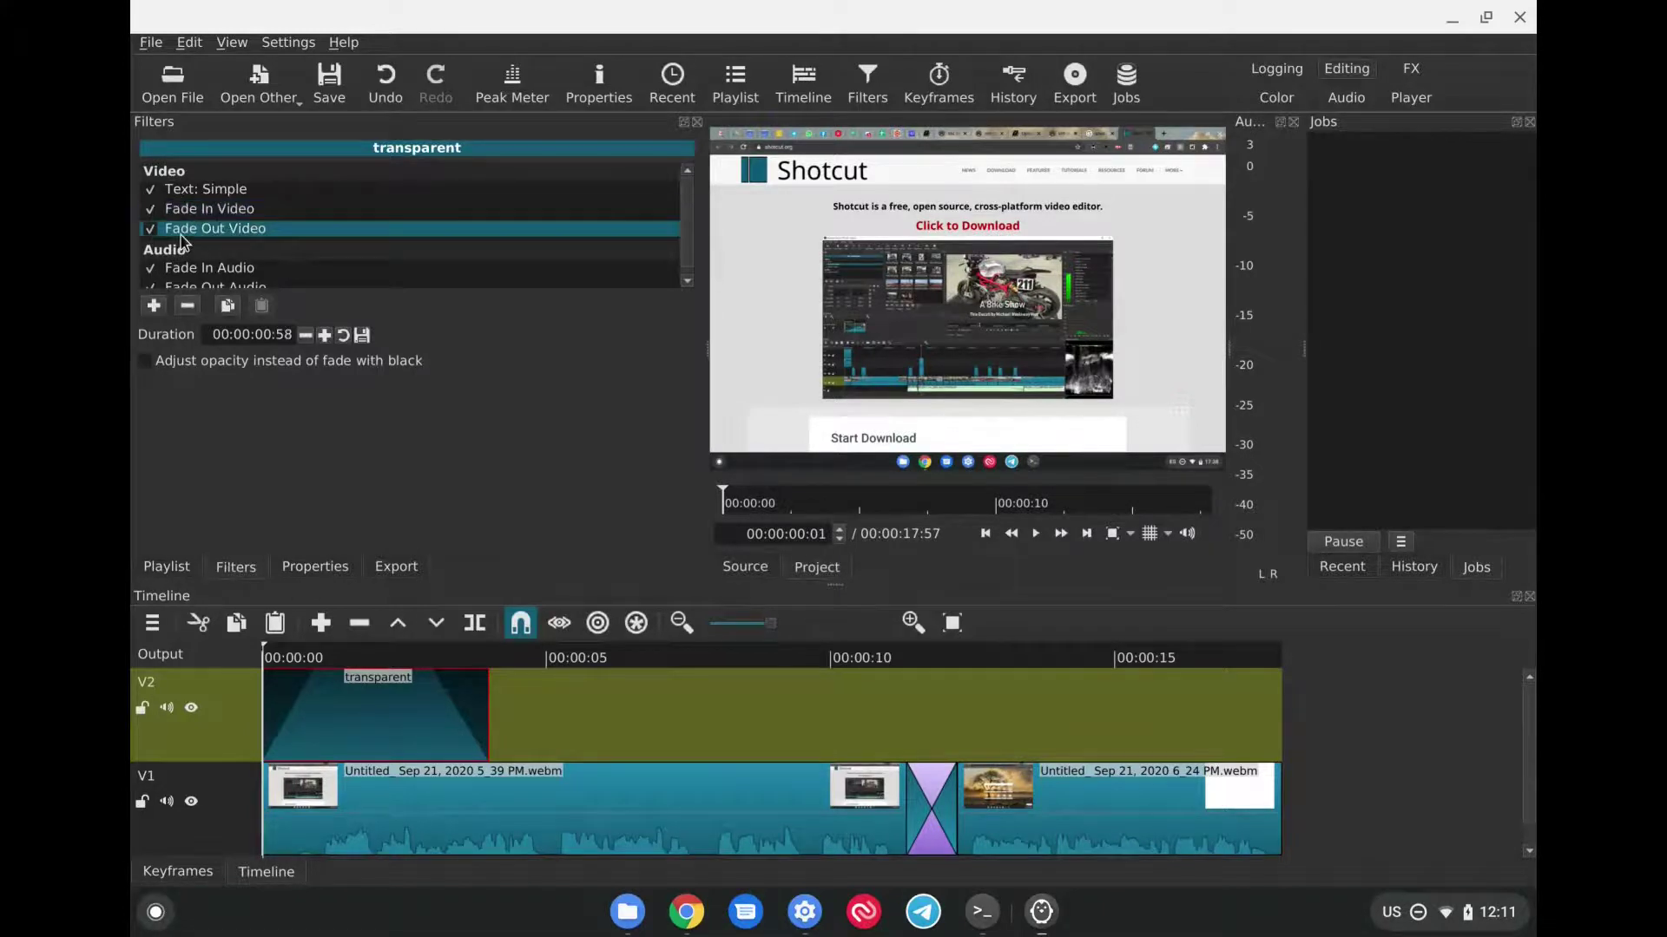
pyautogui.click(145, 361)
pyautogui.press('space')
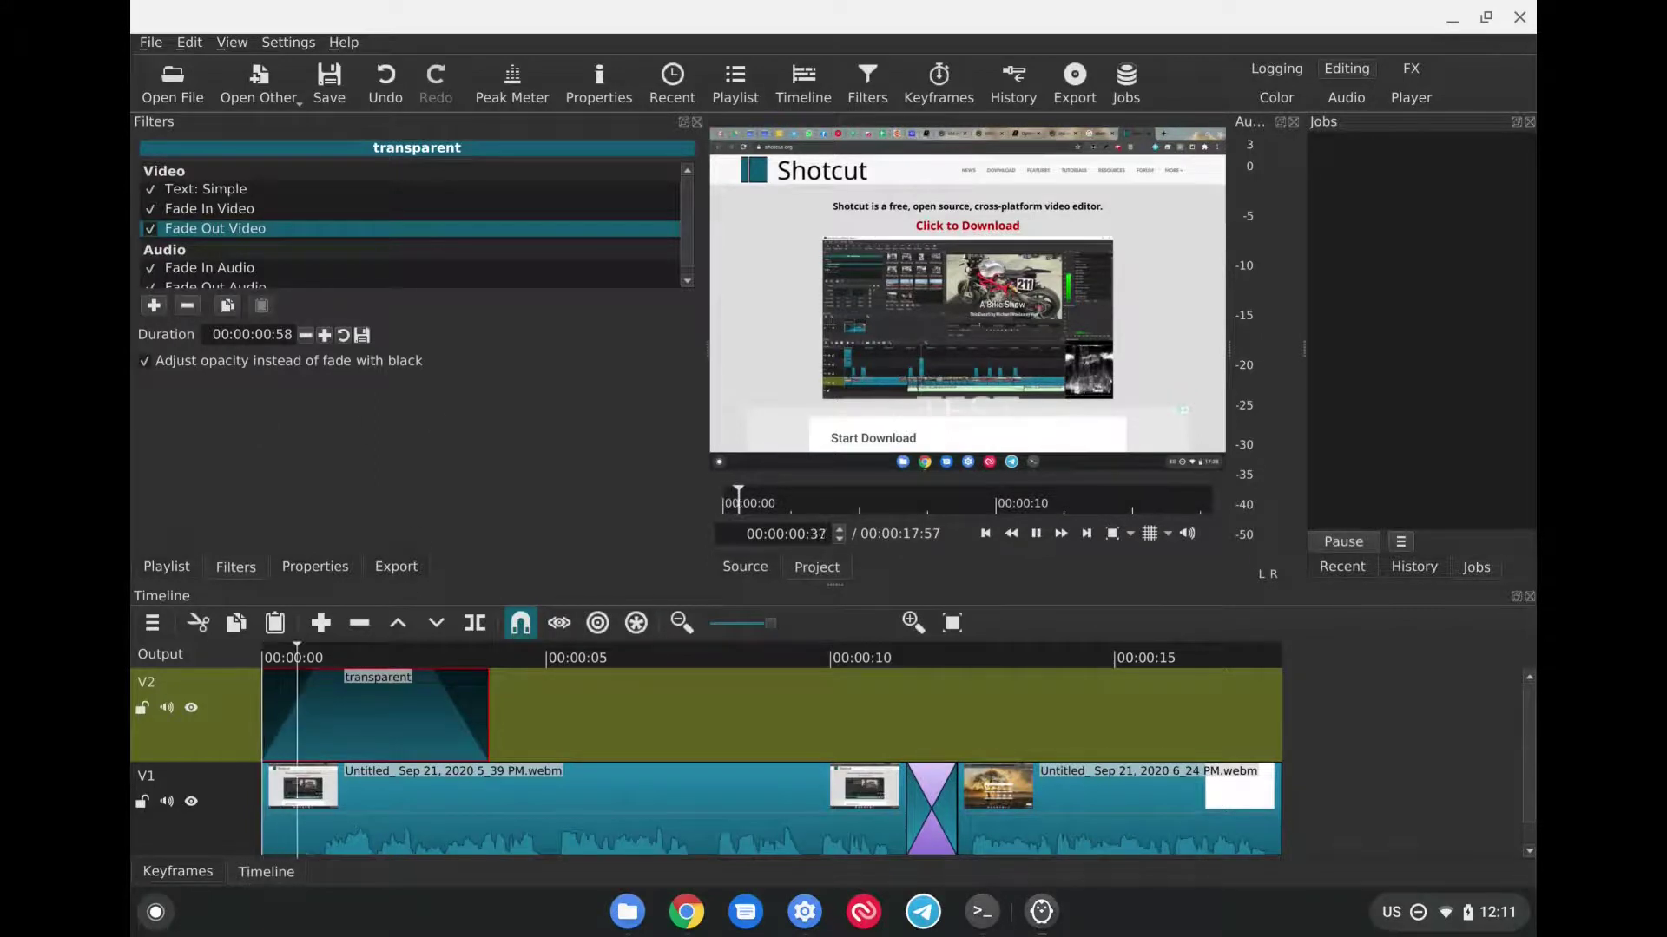
pyautogui.press('space')
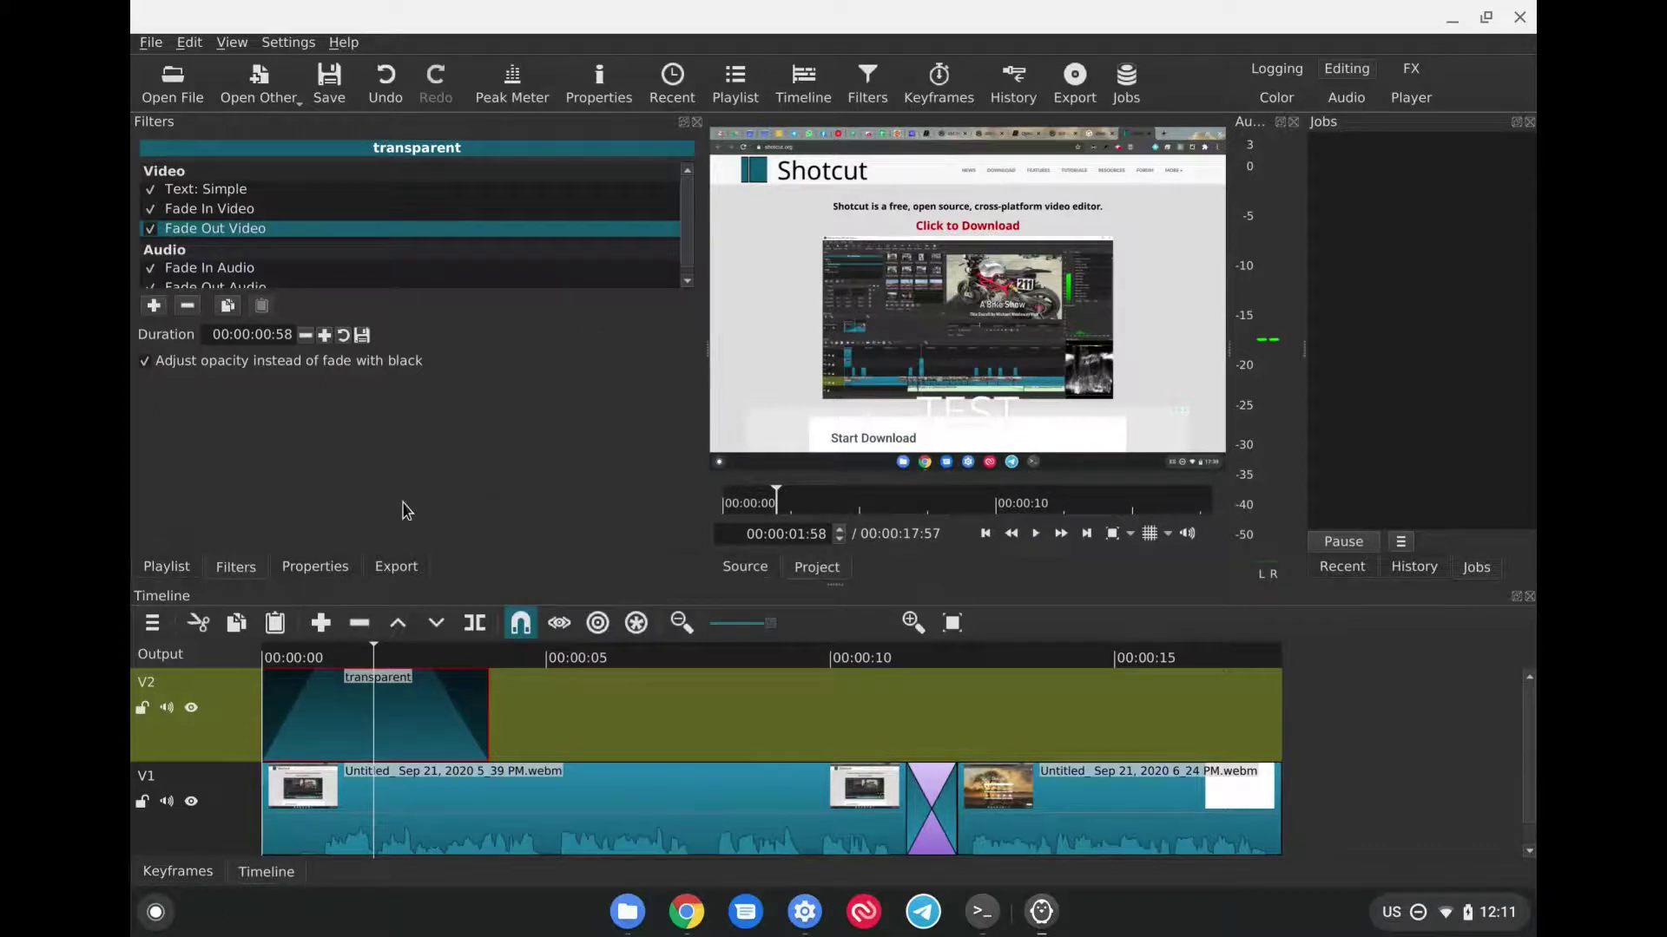
# Step: Change the TEST font colour to black and replay the overlay from the start
pyautogui.click(191, 189)
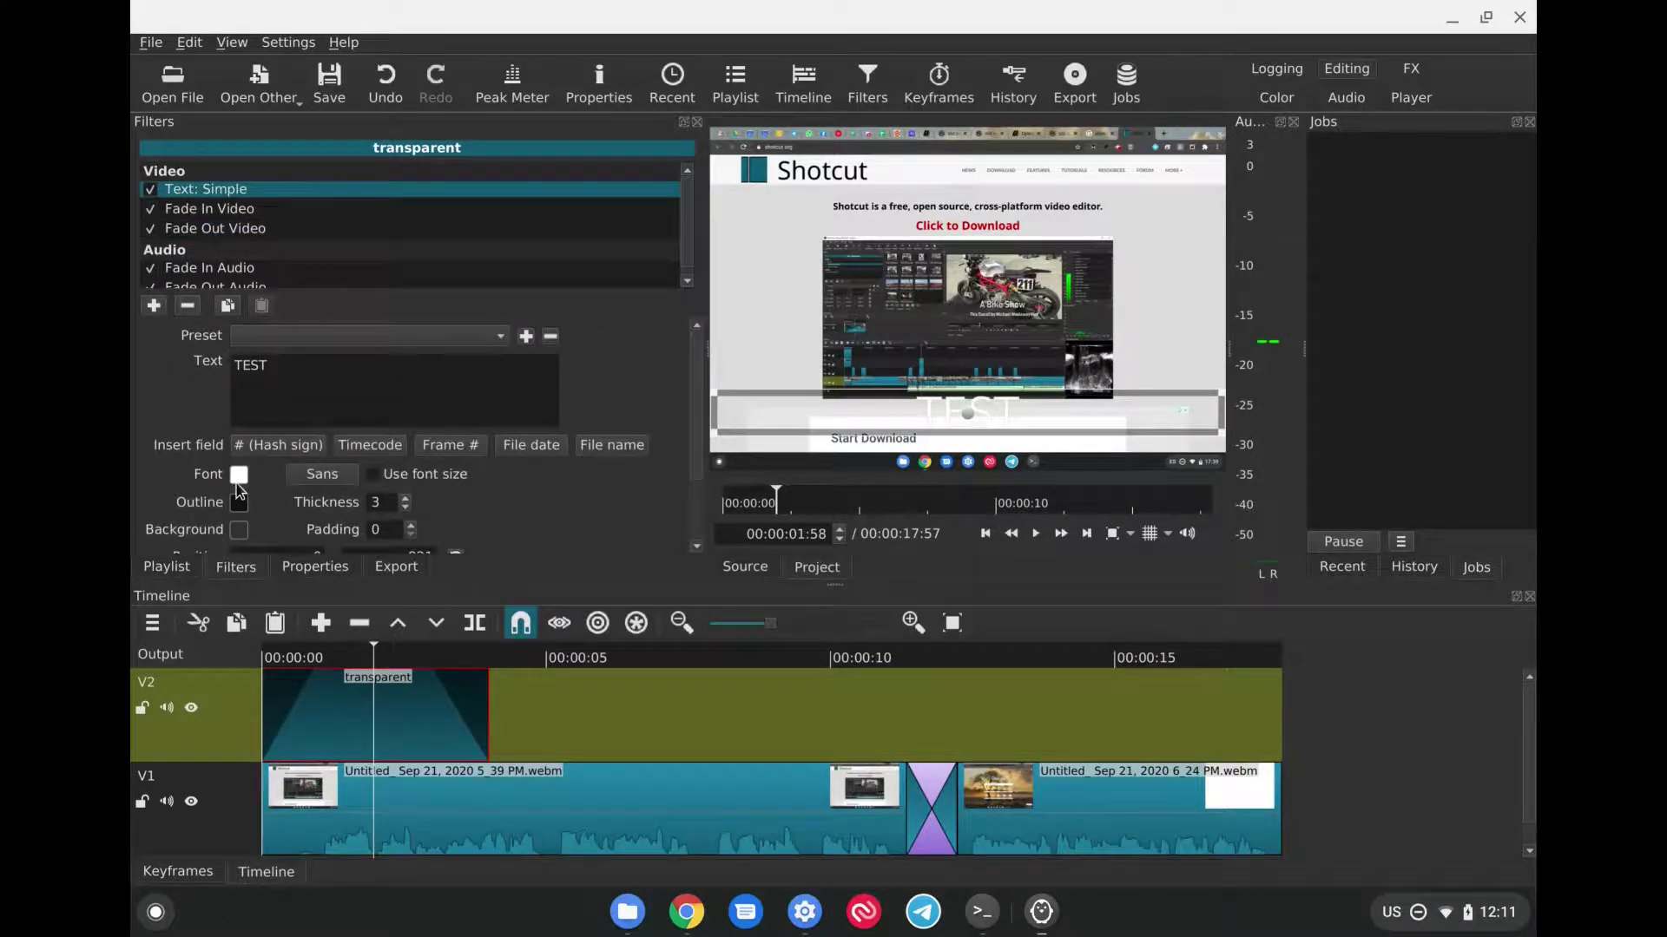
pyautogui.click(238, 500)
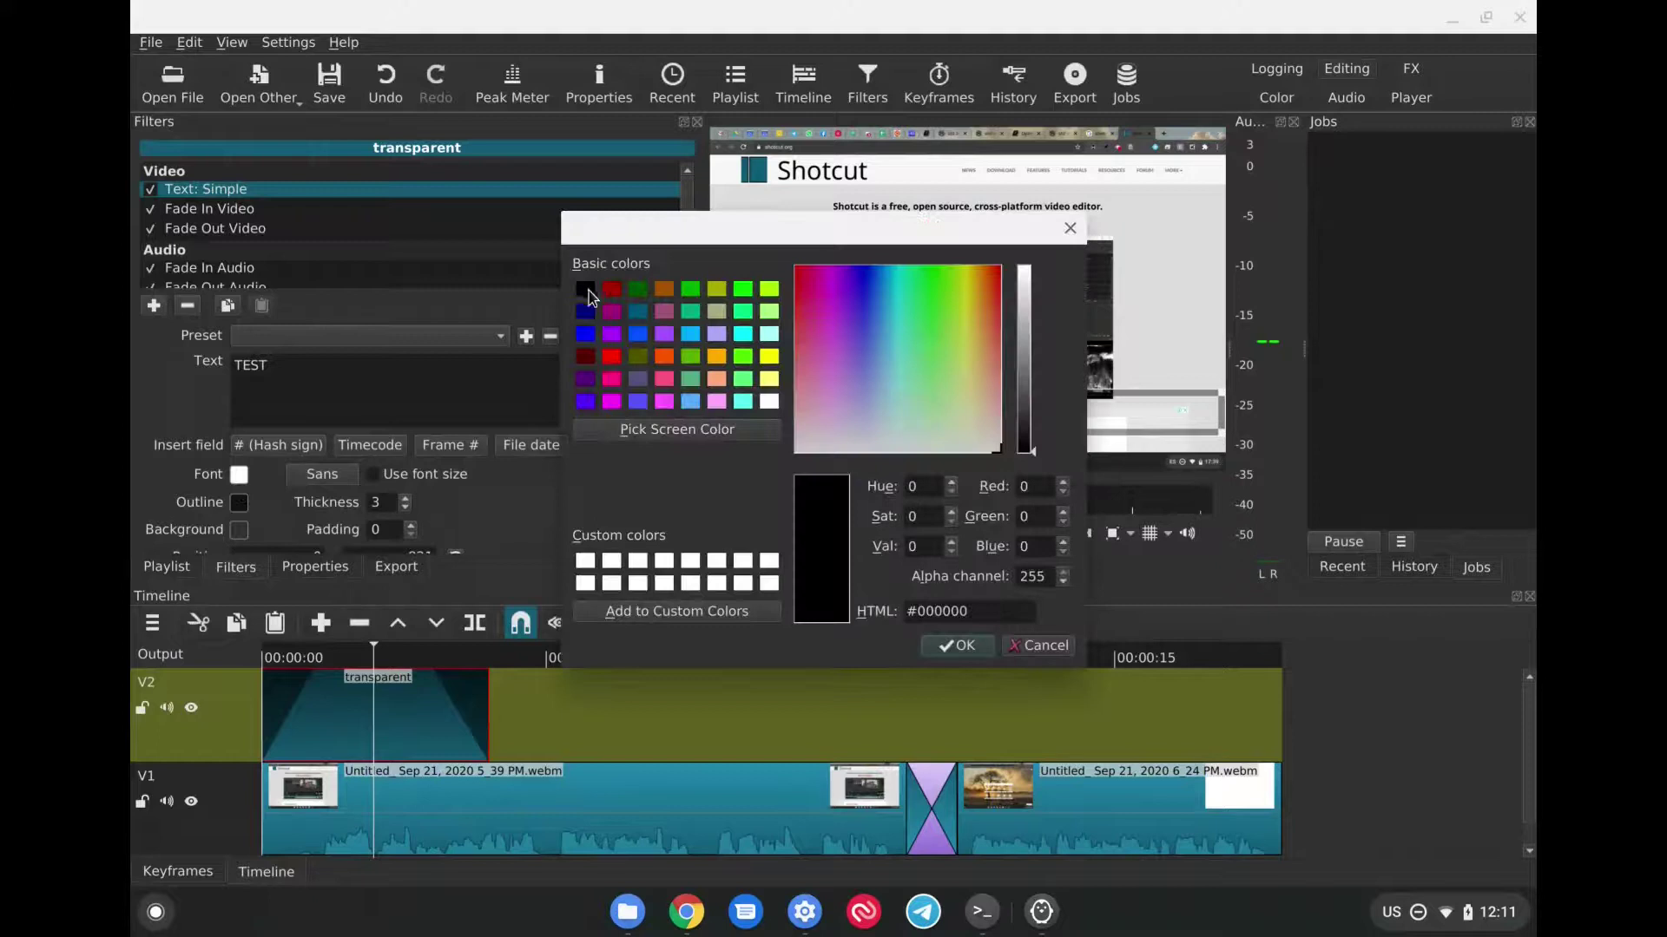
pyautogui.click(958, 645)
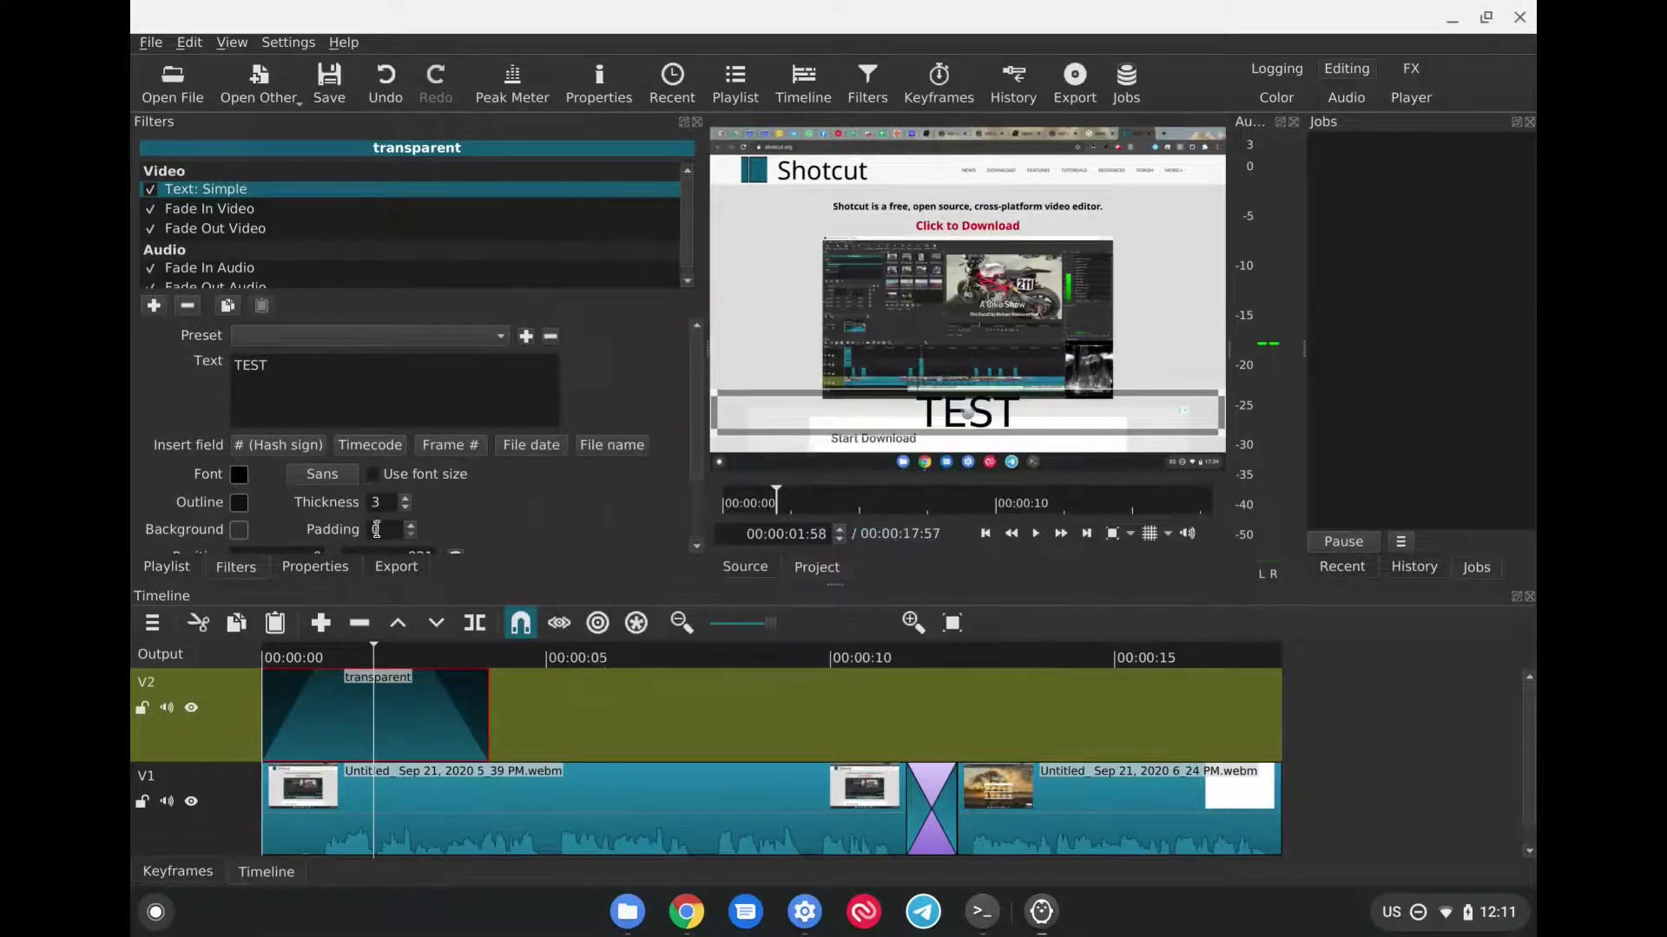
pyautogui.press('Home')
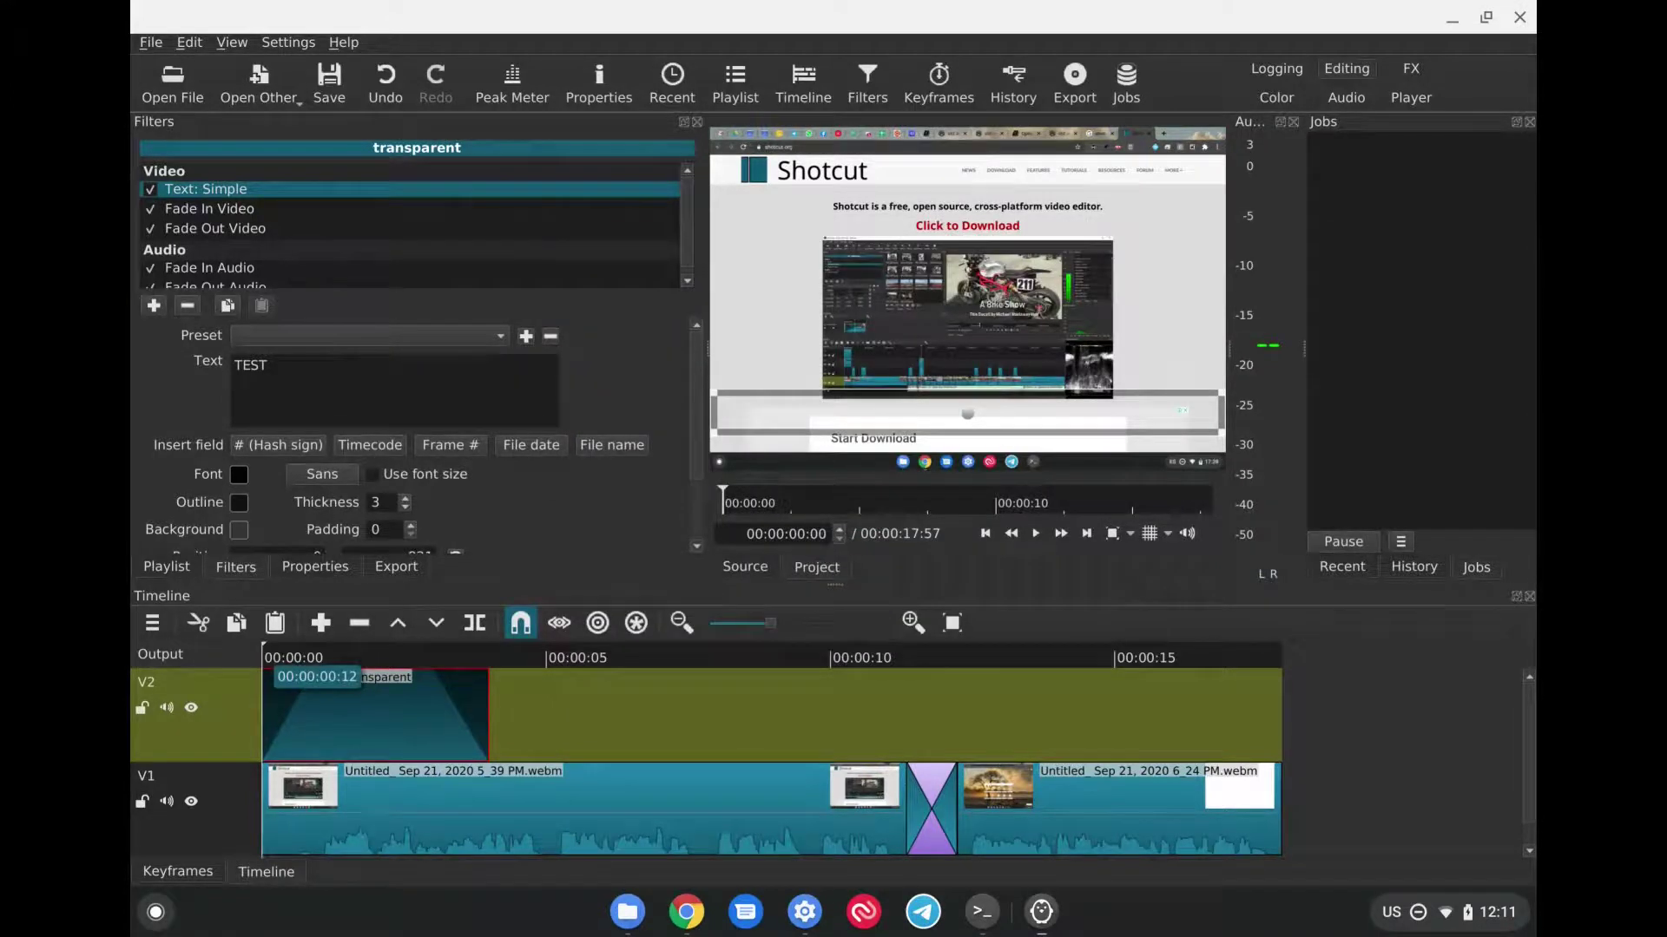
pyautogui.press('space')
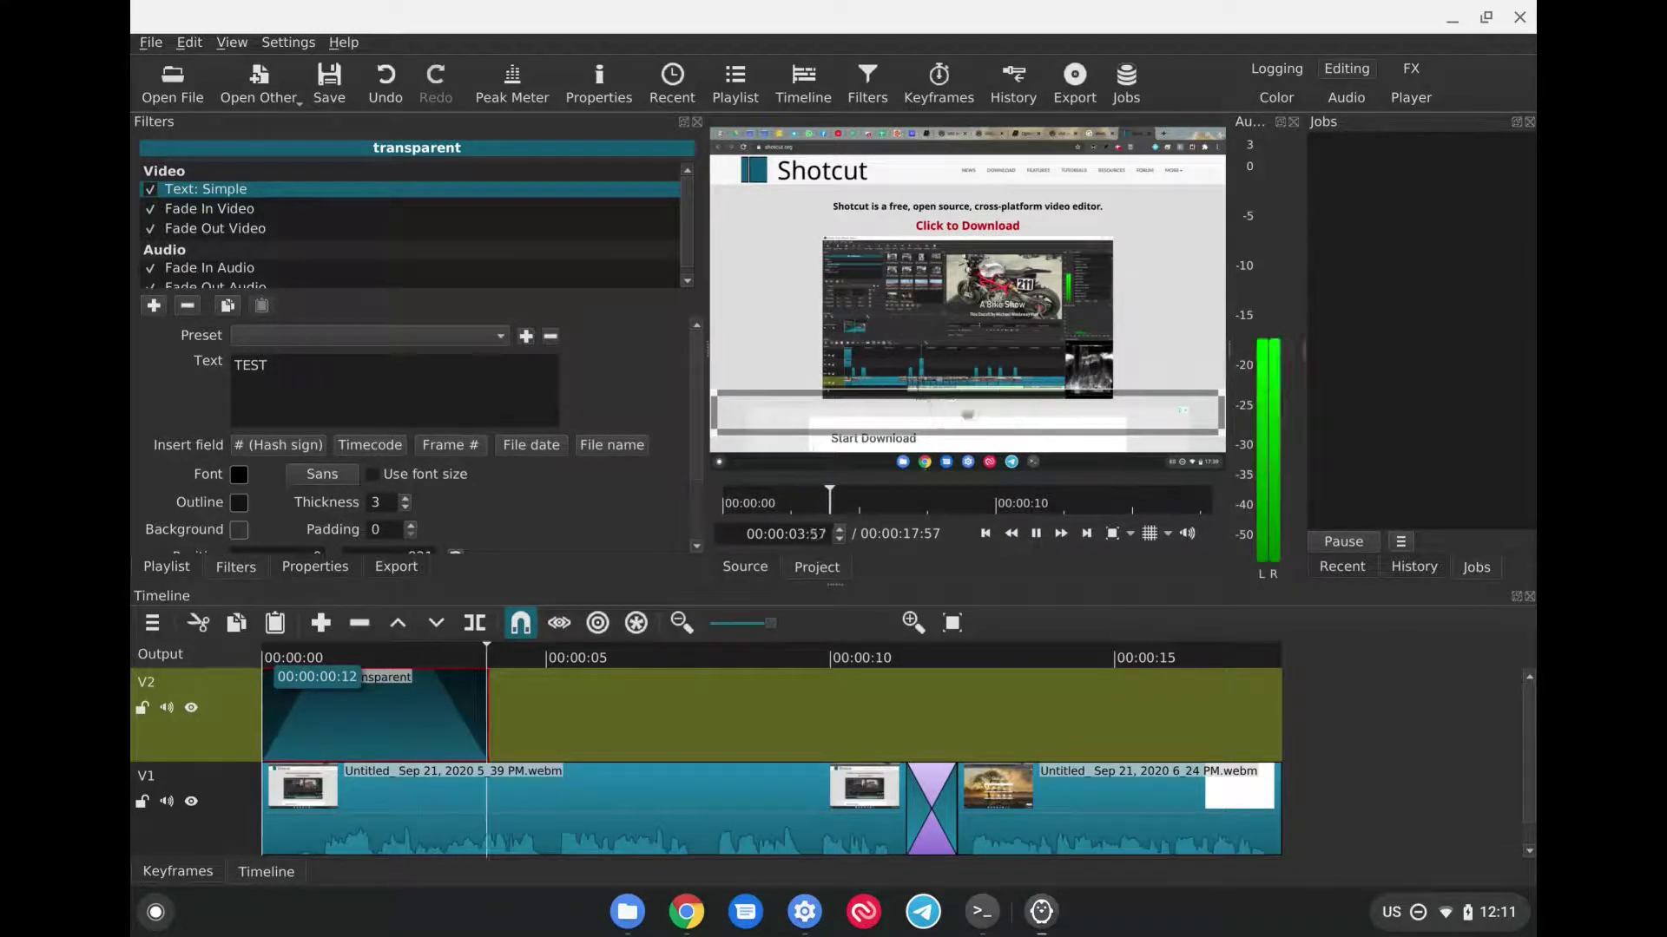
pyautogui.press('space')
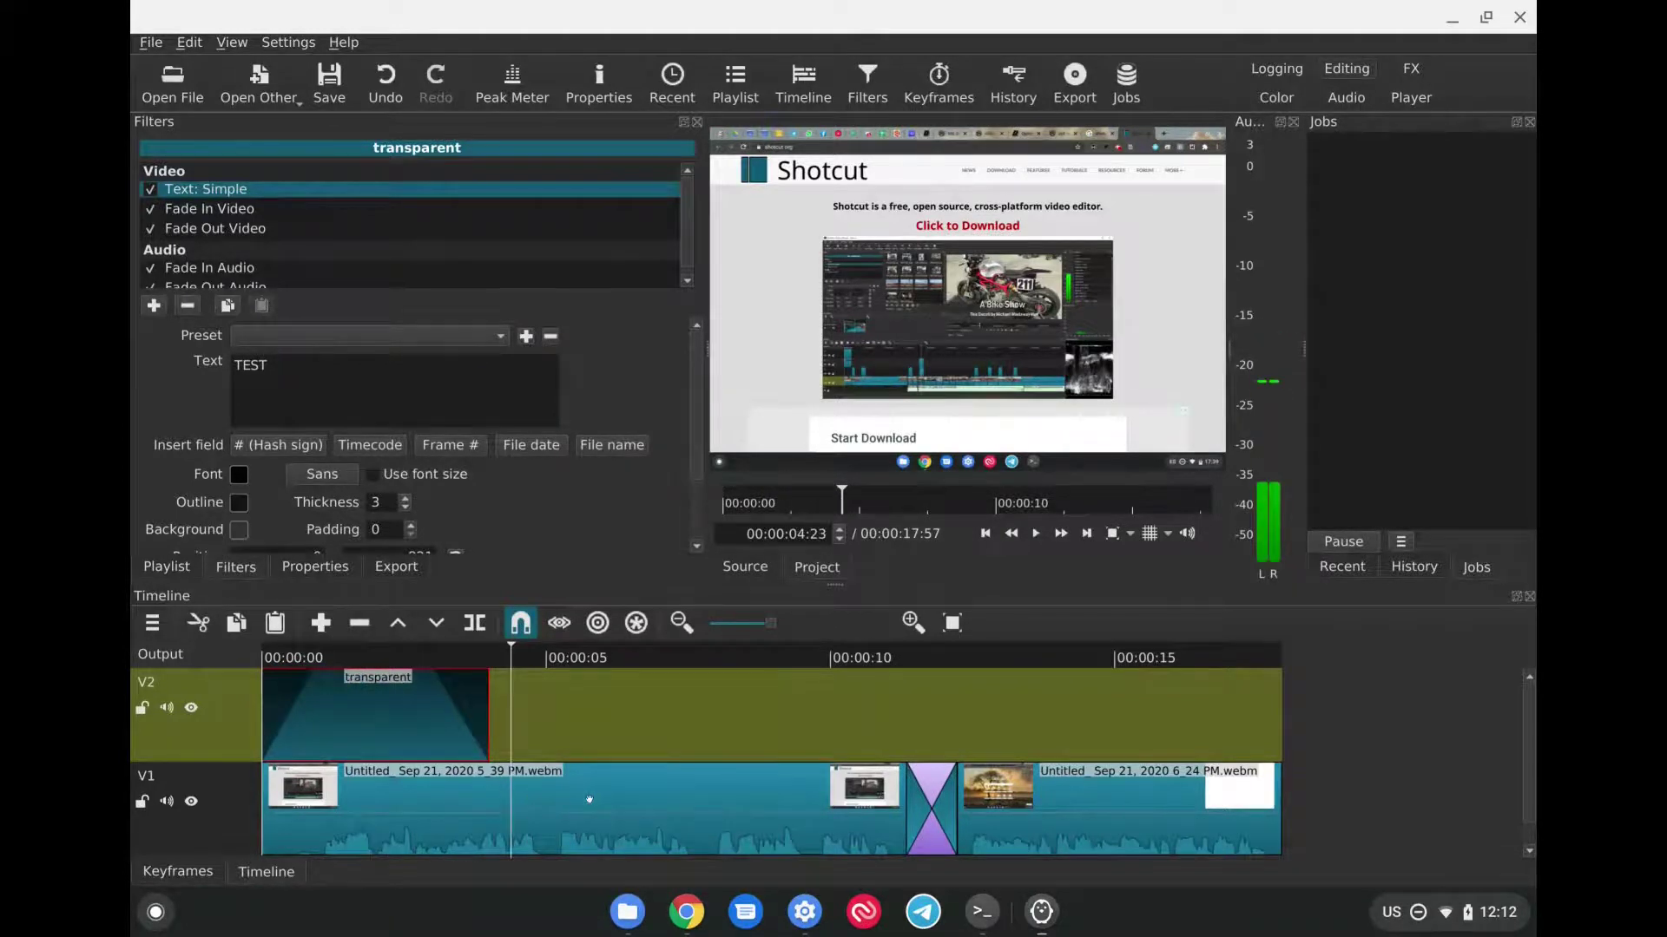
# Step: Add Mask: Simple Shape, Blur: Box and Mask: Apply filters to the first V1 clip
pyautogui.click(590, 800)
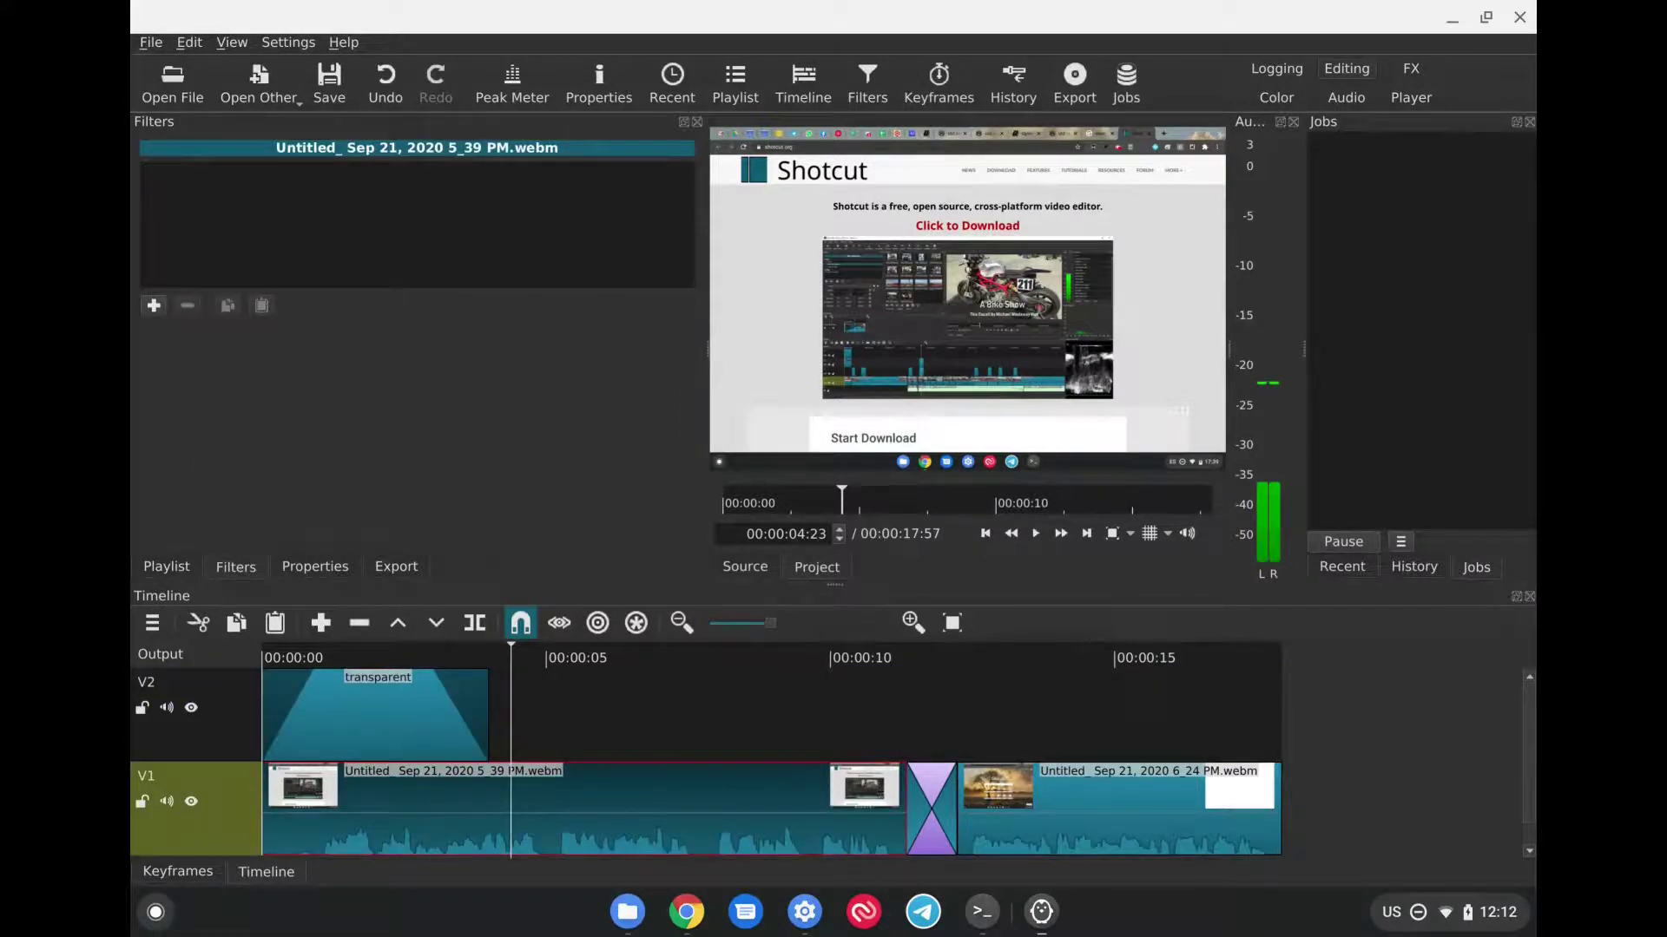
pyautogui.click(162, 311)
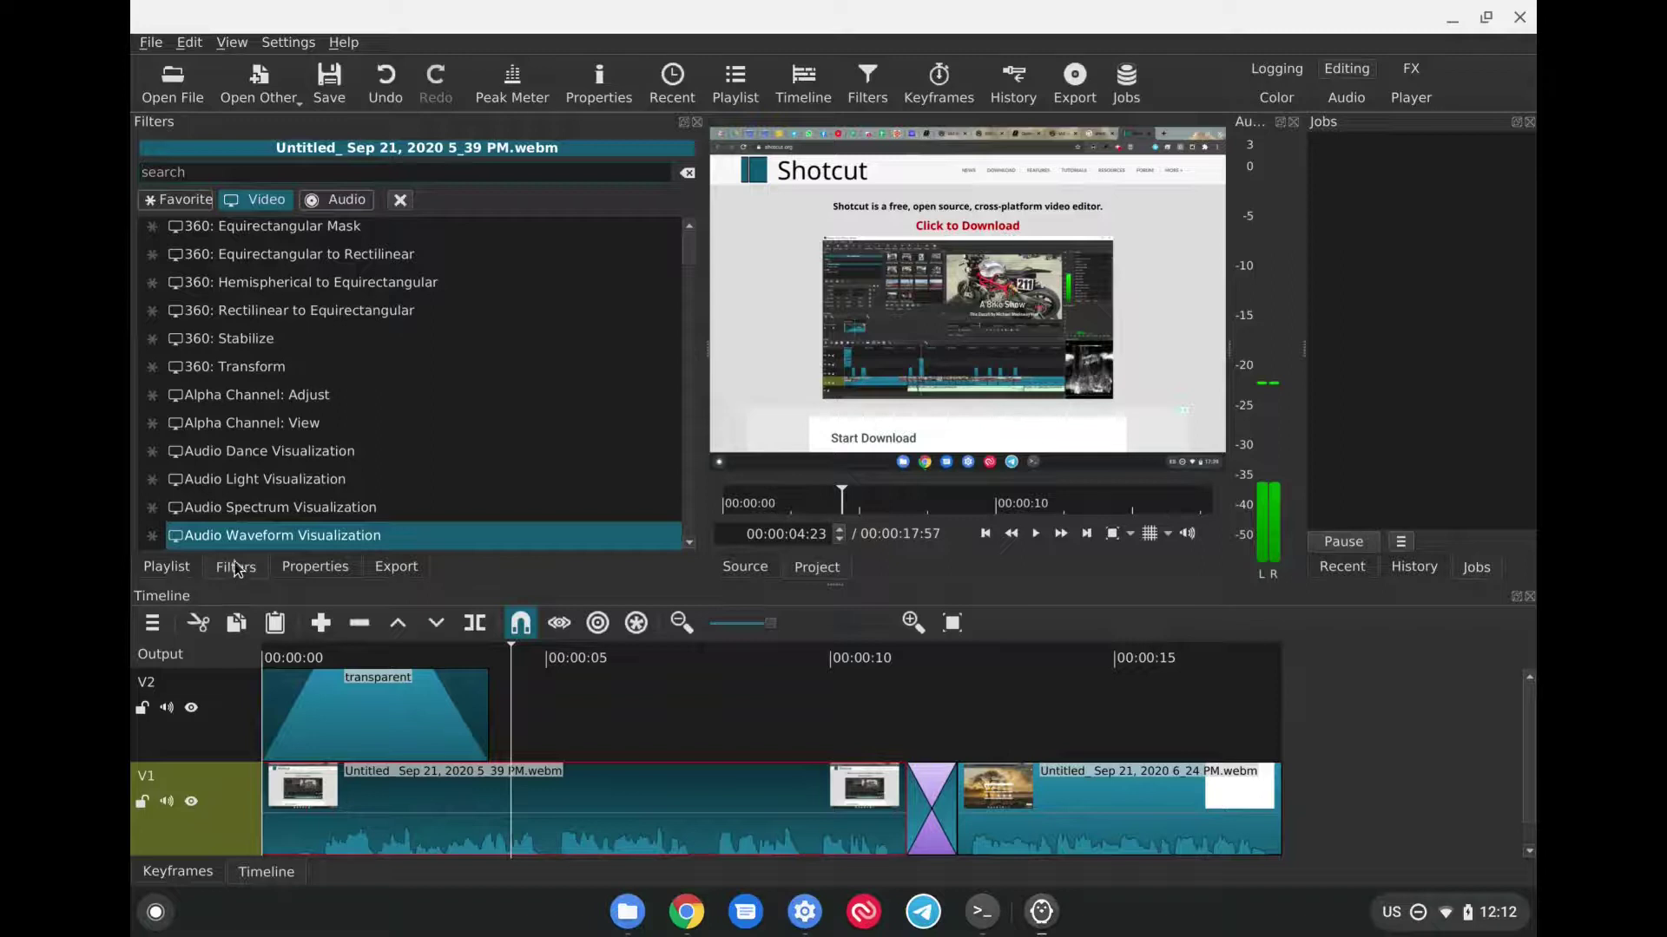
pyautogui.click(184, 173)
pyautogui.write('mask')
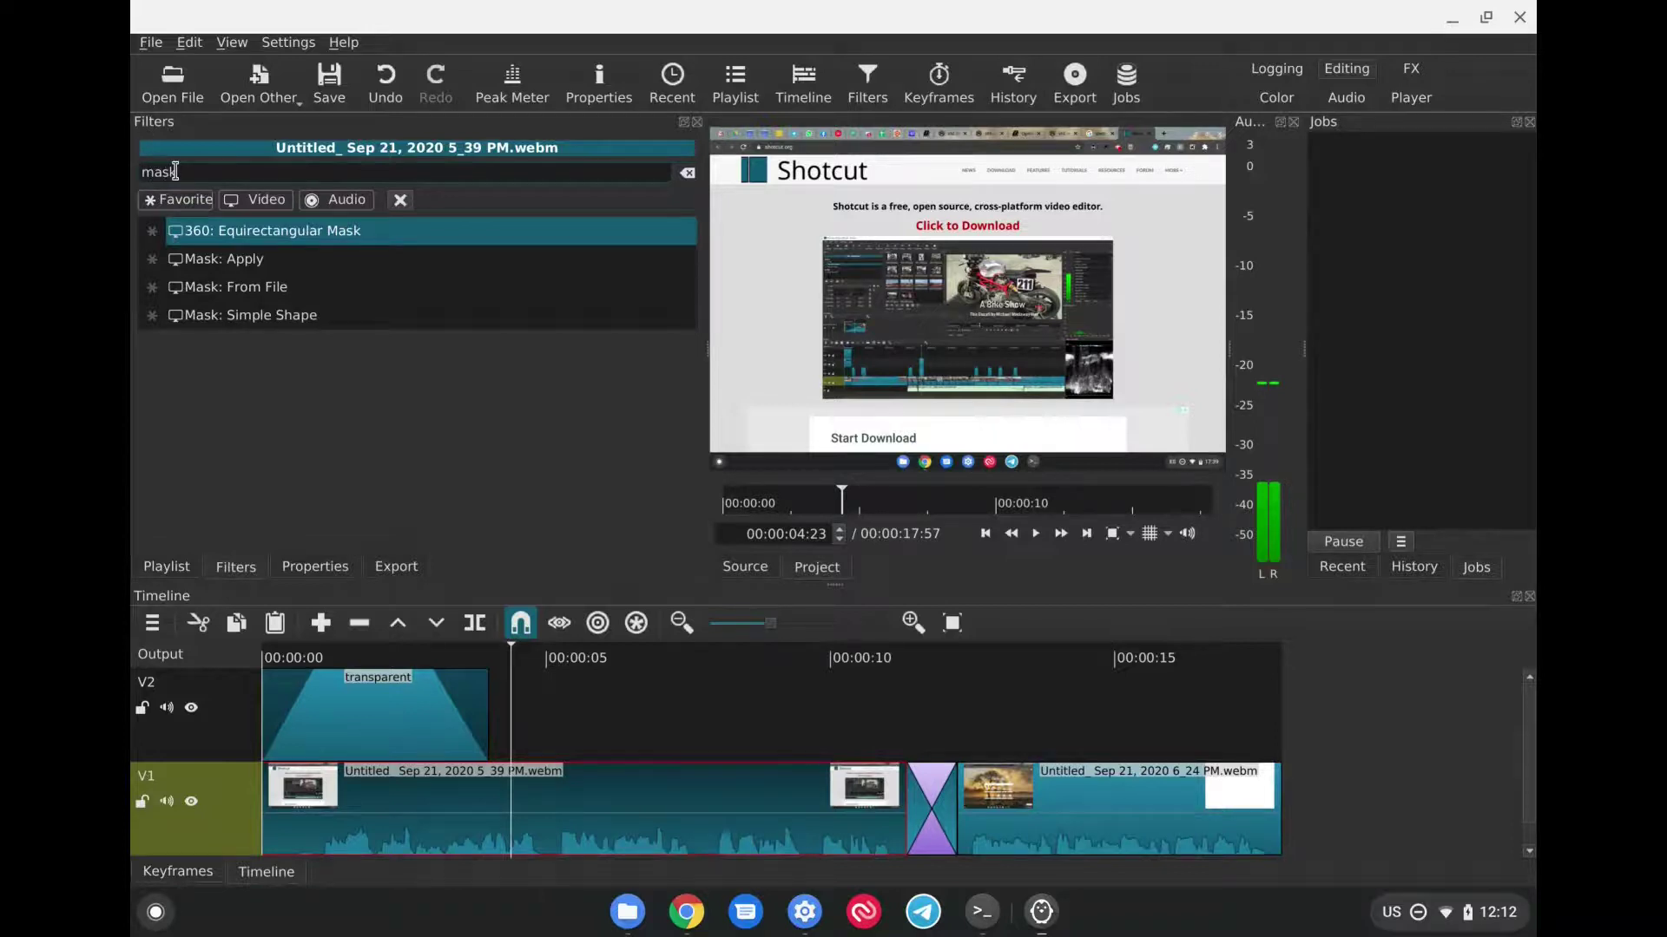
pyautogui.click(223, 318)
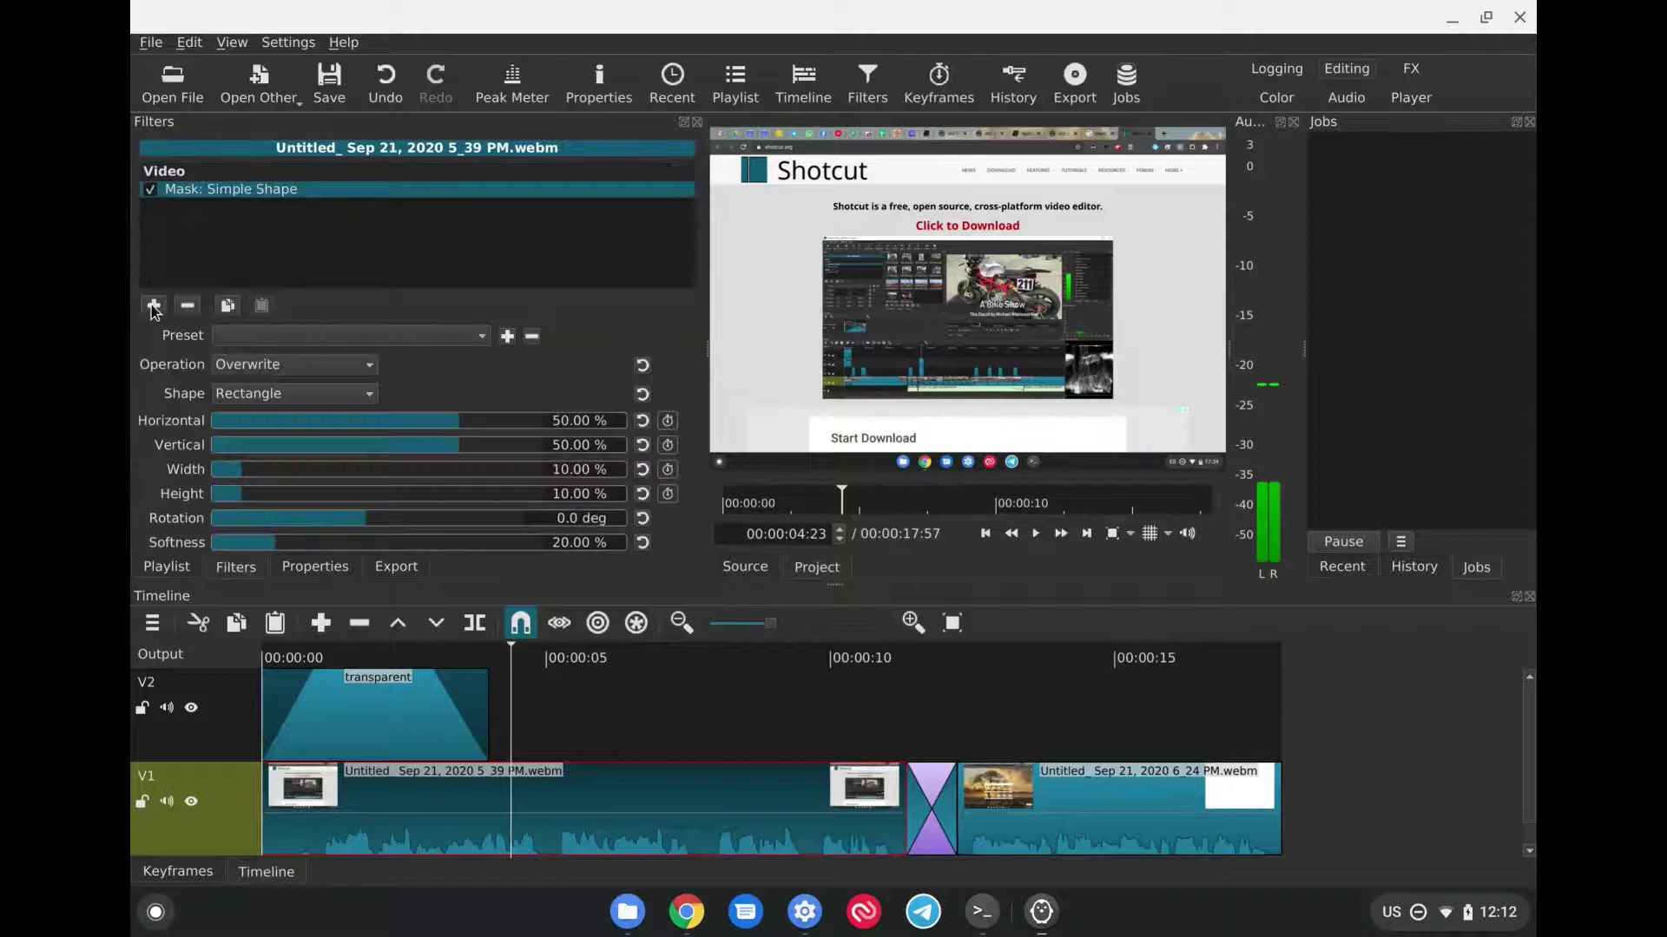
pyautogui.click(153, 307)
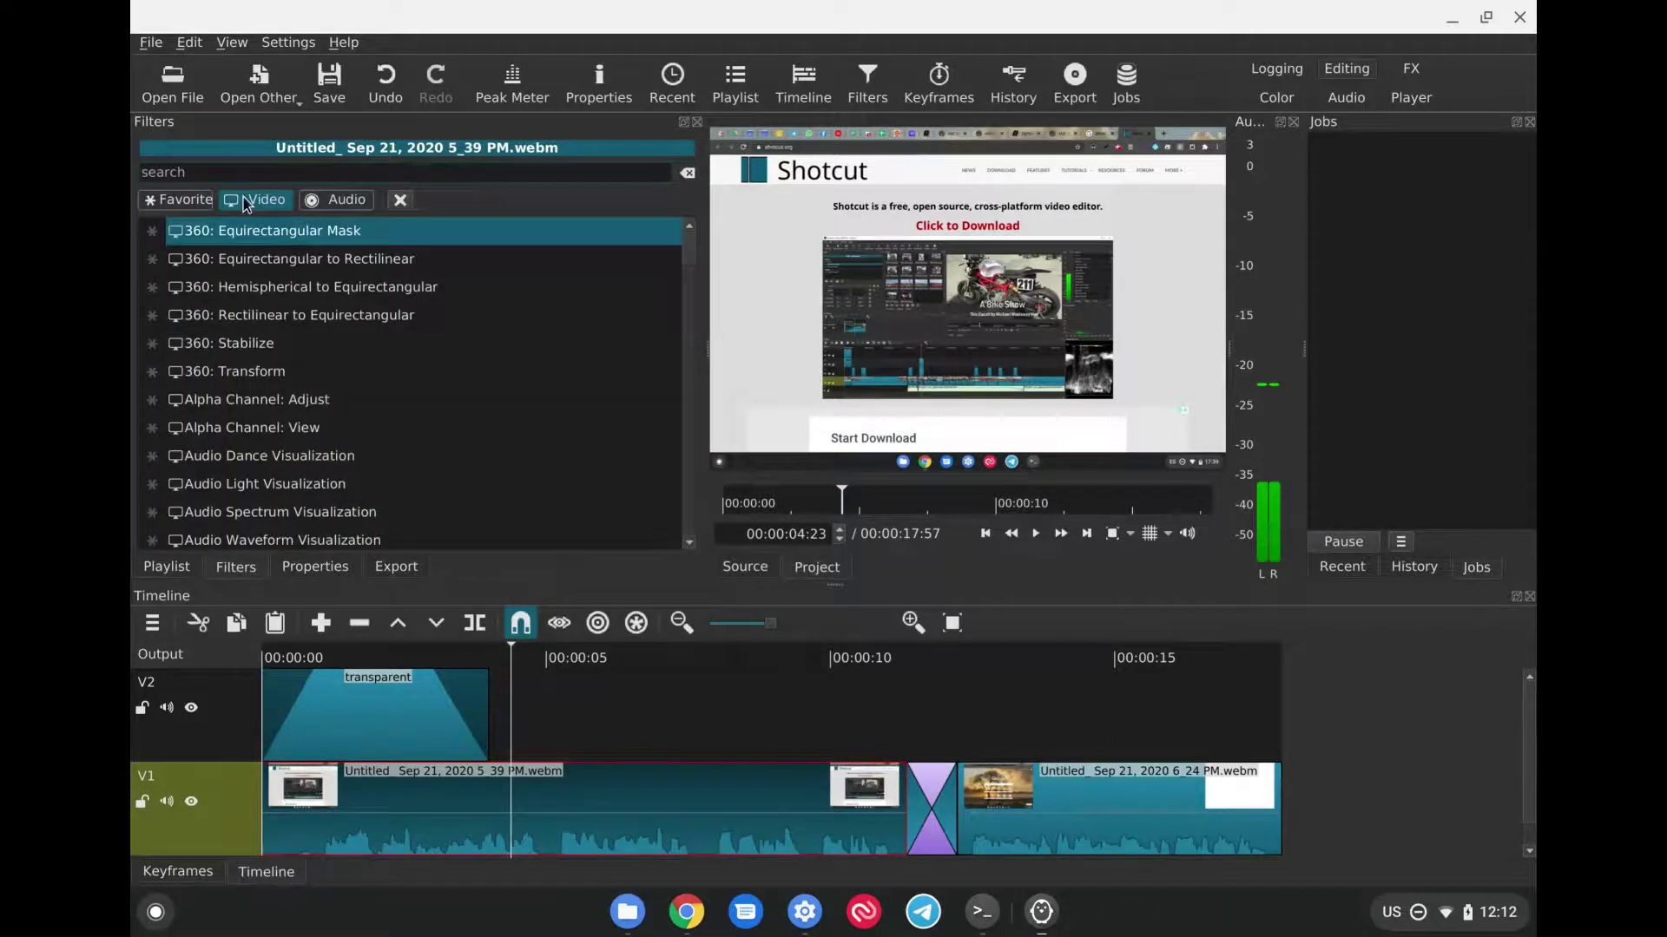
pyautogui.write('blur')
pyautogui.click(210, 232)
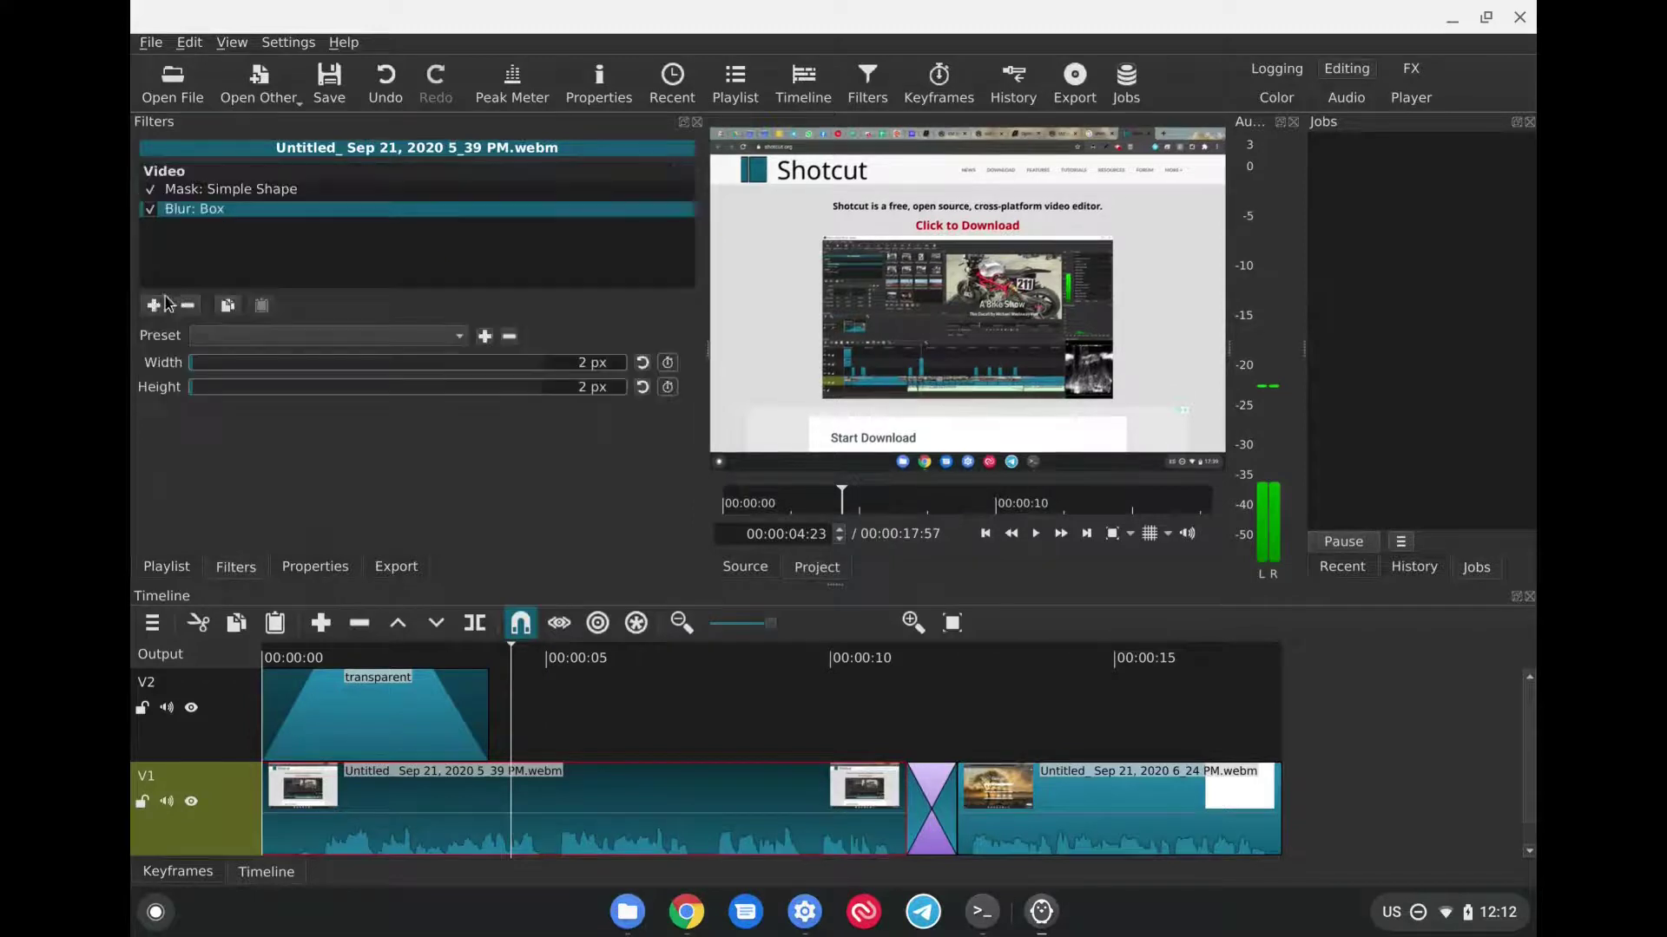
pyautogui.click(153, 306)
pyautogui.write('m')
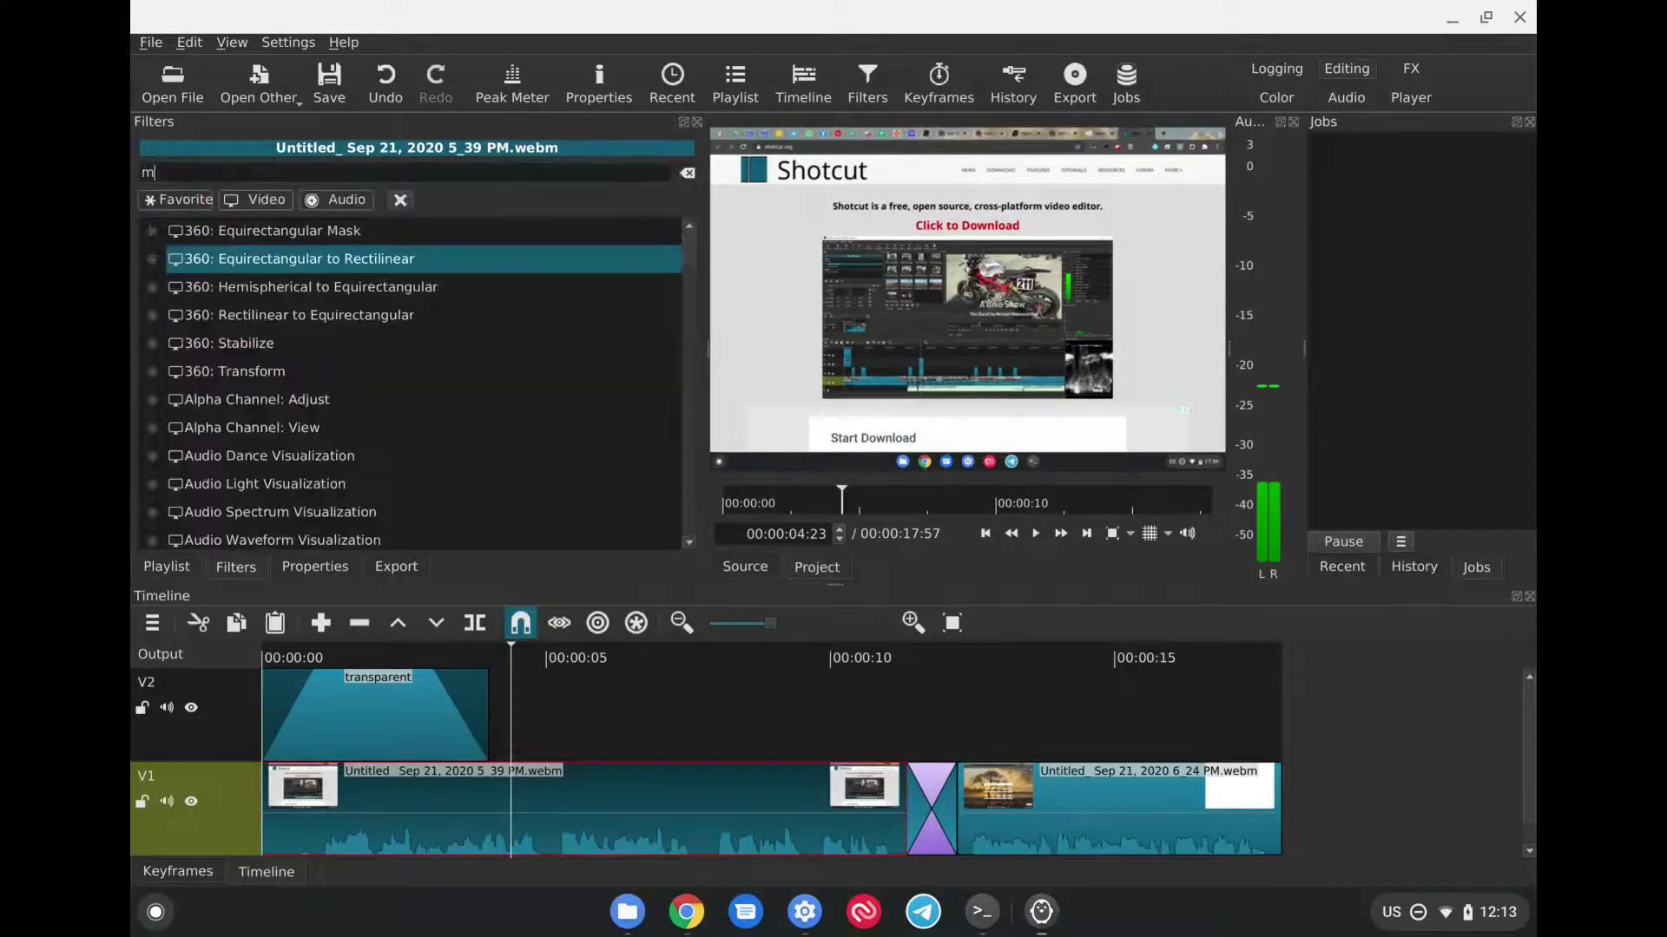
pyautogui.write('ask')
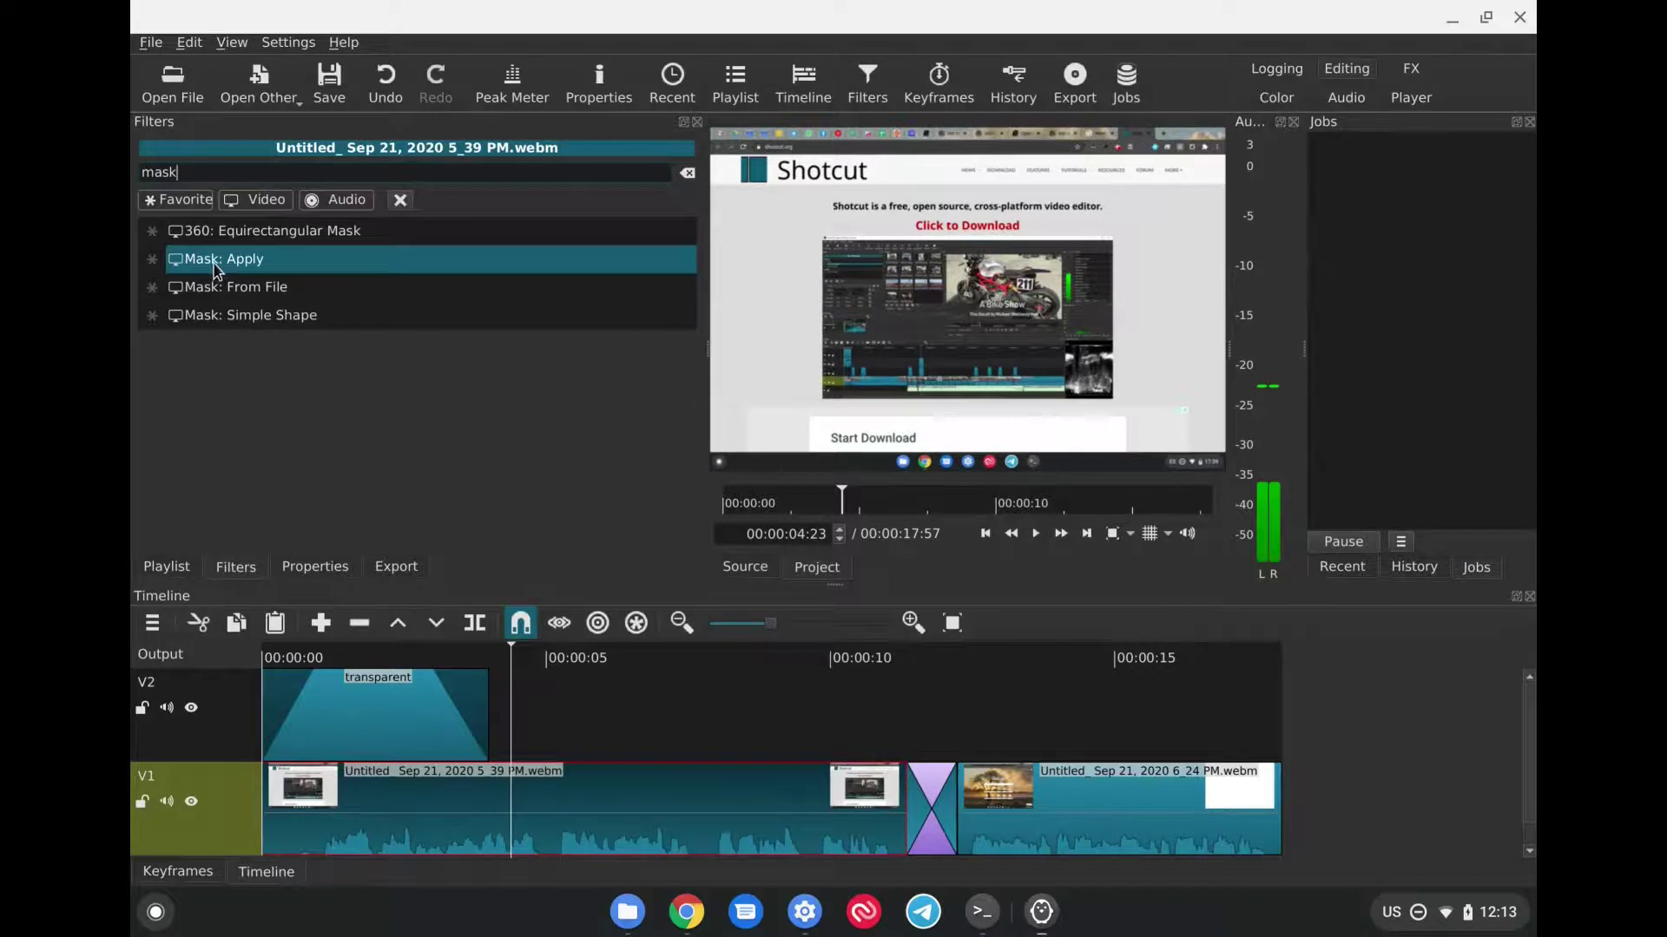
pyautogui.click(214, 260)
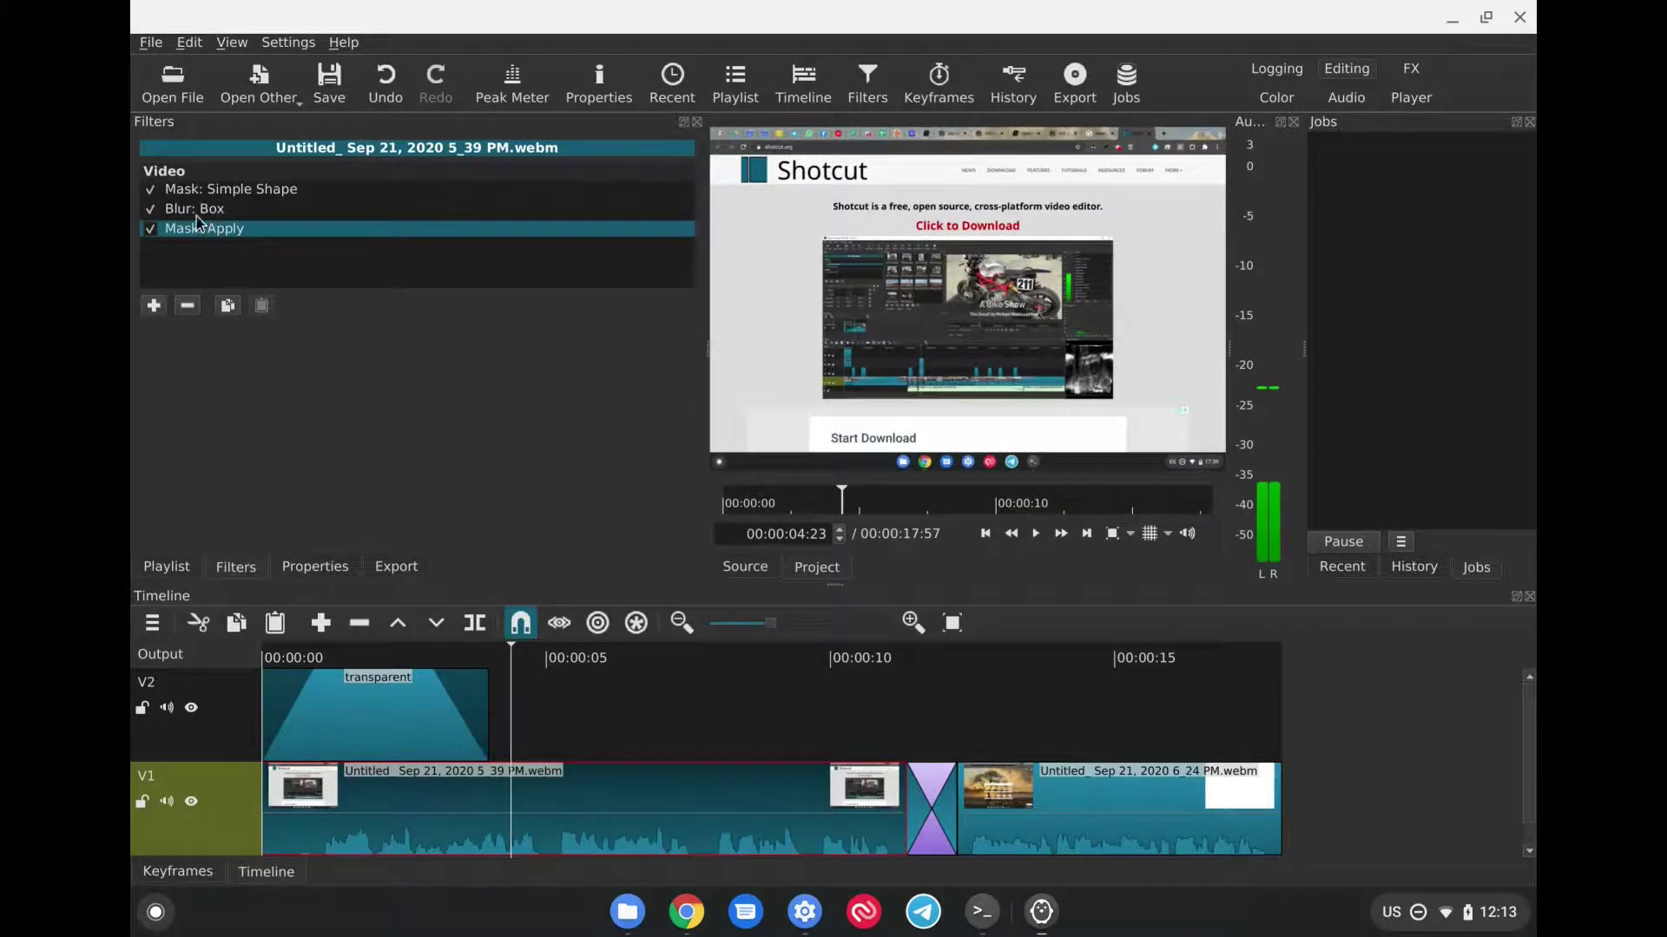
# Step: Set the Blur: Box size to 95 × 94 px
pyautogui.click(193, 217)
pyautogui.click(530, 365)
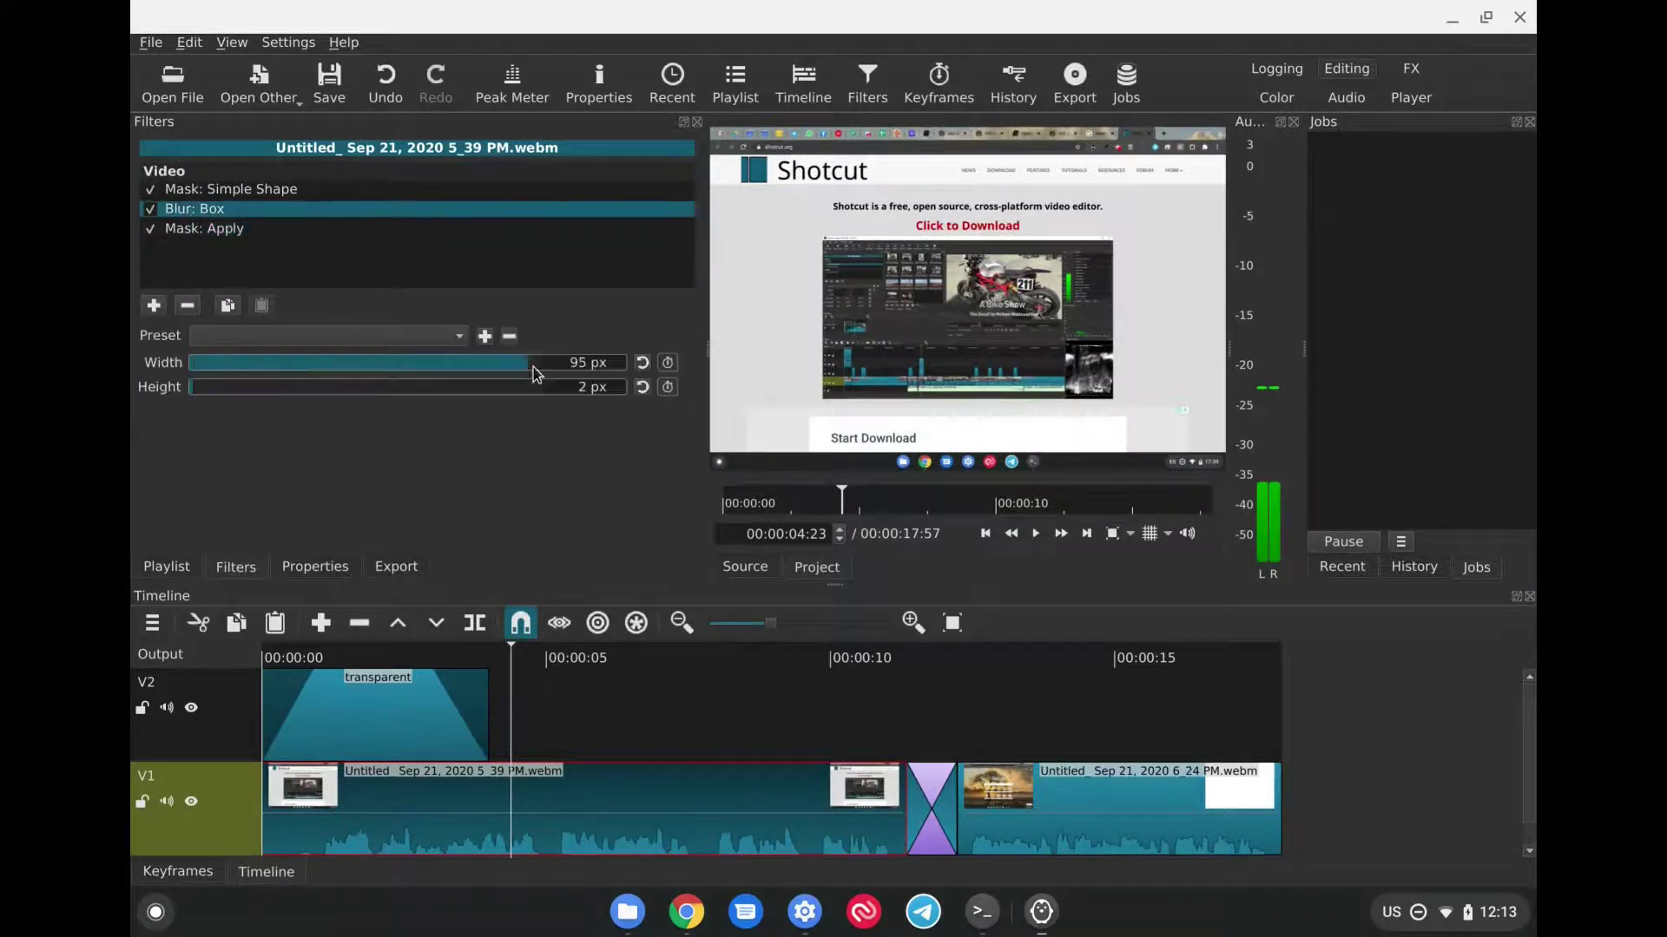
pyautogui.click(527, 388)
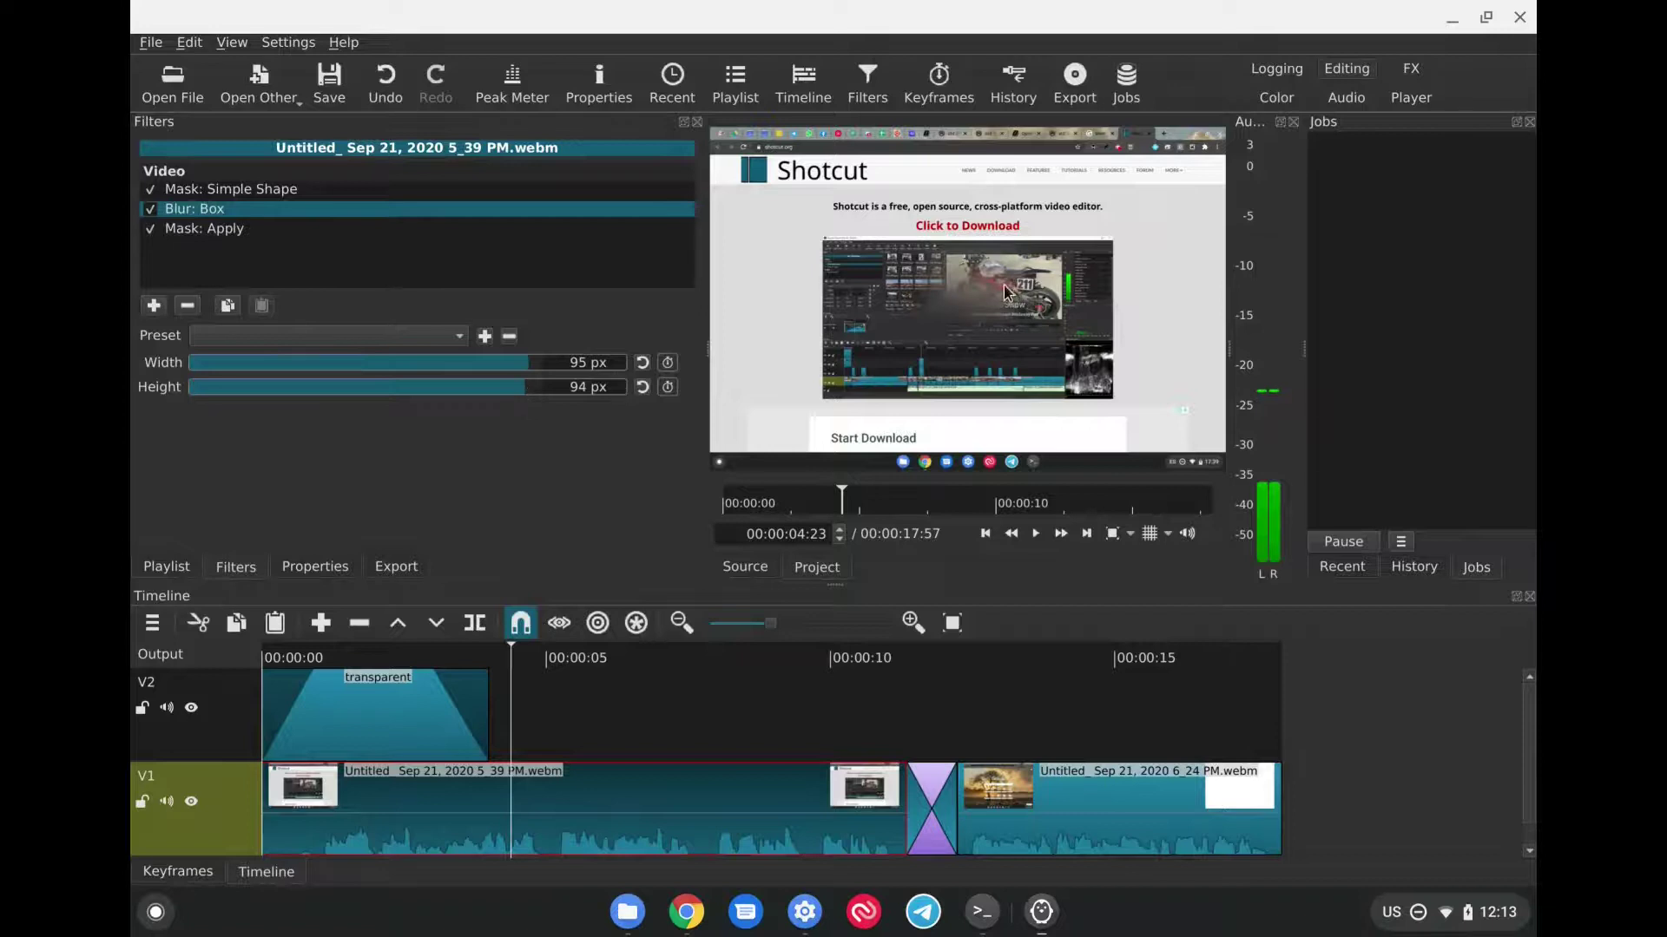
# Step: Size the mask to 25.49% × 24.37% at position 38.94% / 31.09%
pyautogui.click(241, 191)
pyautogui.click(293, 470)
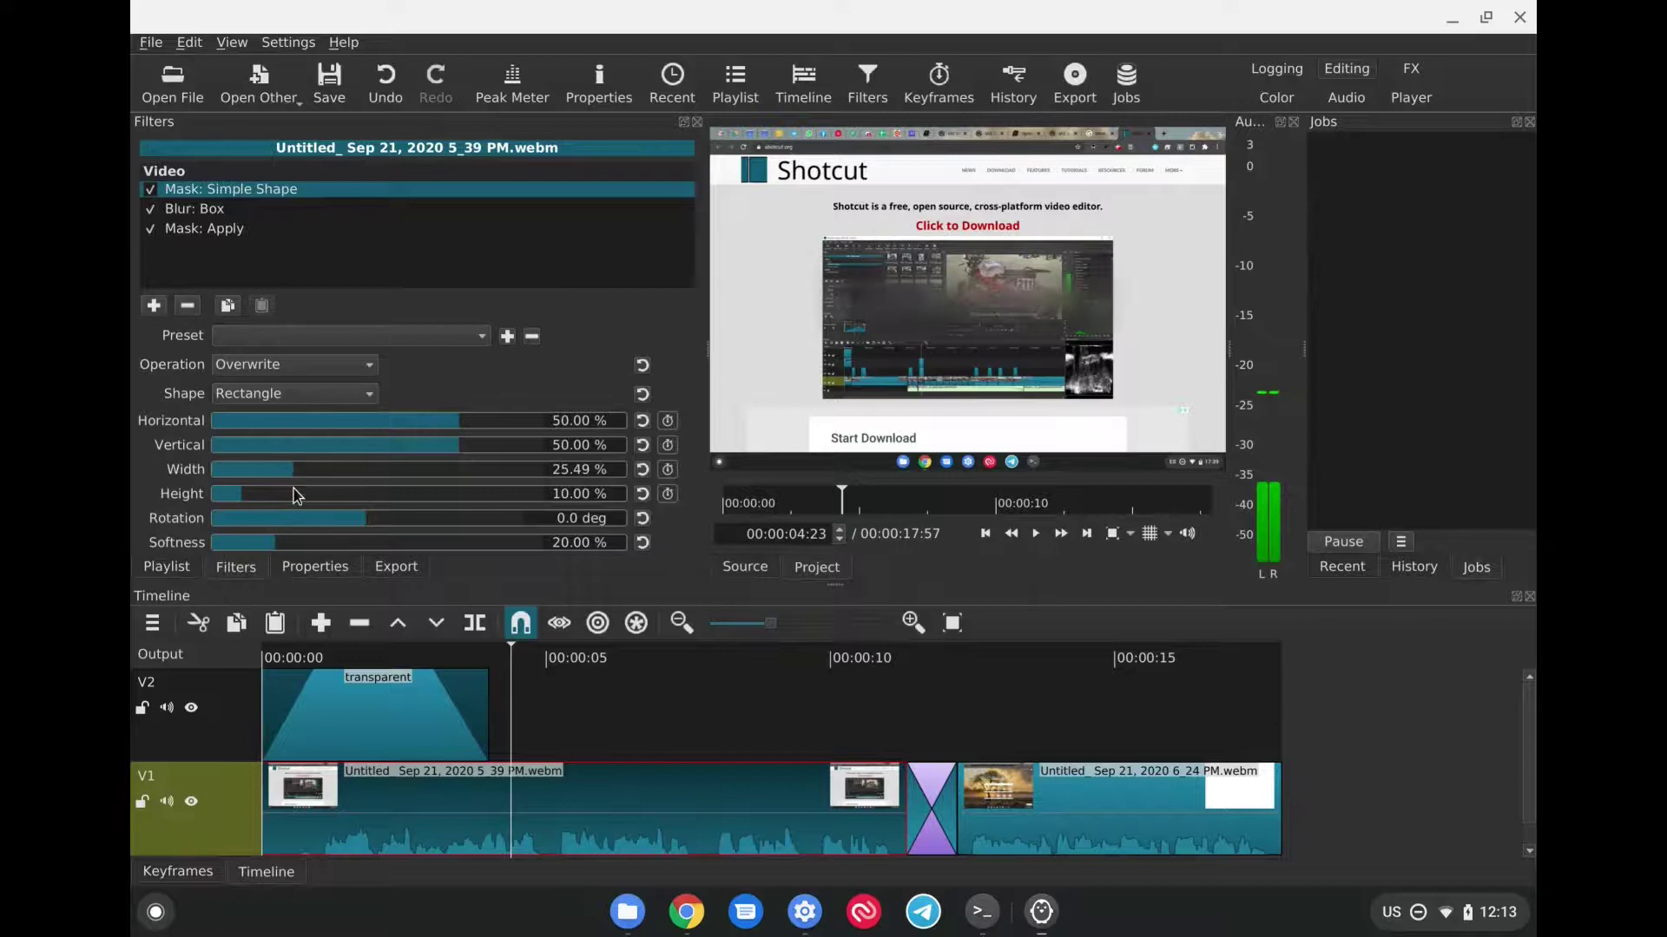
pyautogui.click(290, 494)
pyautogui.click(440, 421)
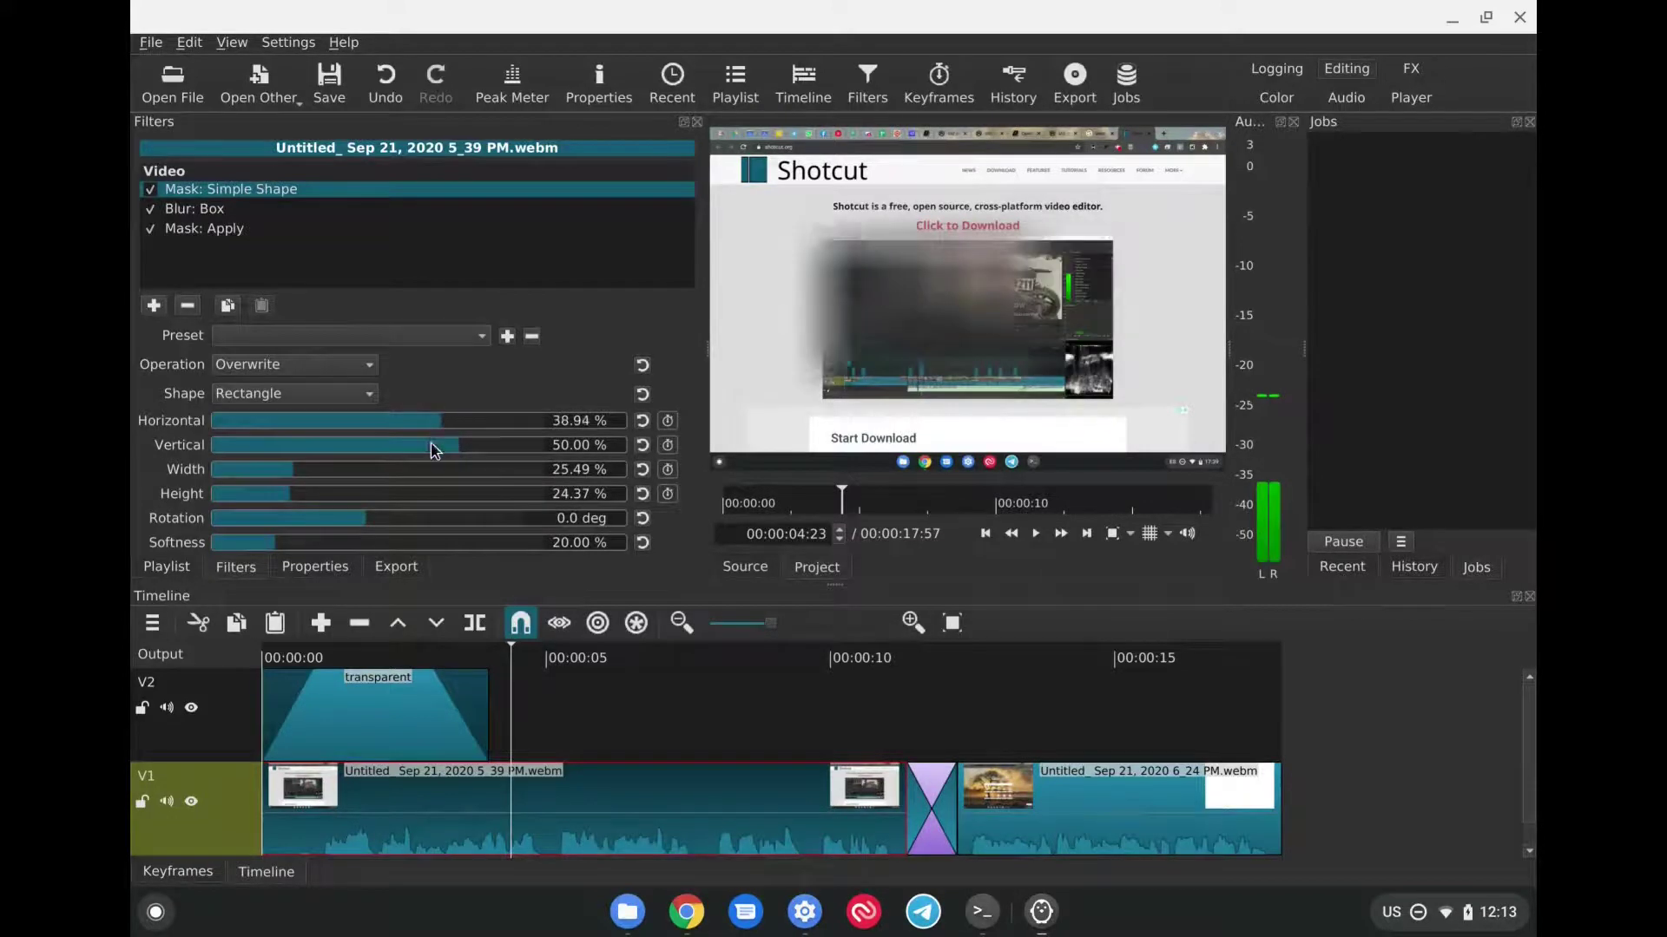
pyautogui.click(432, 445)
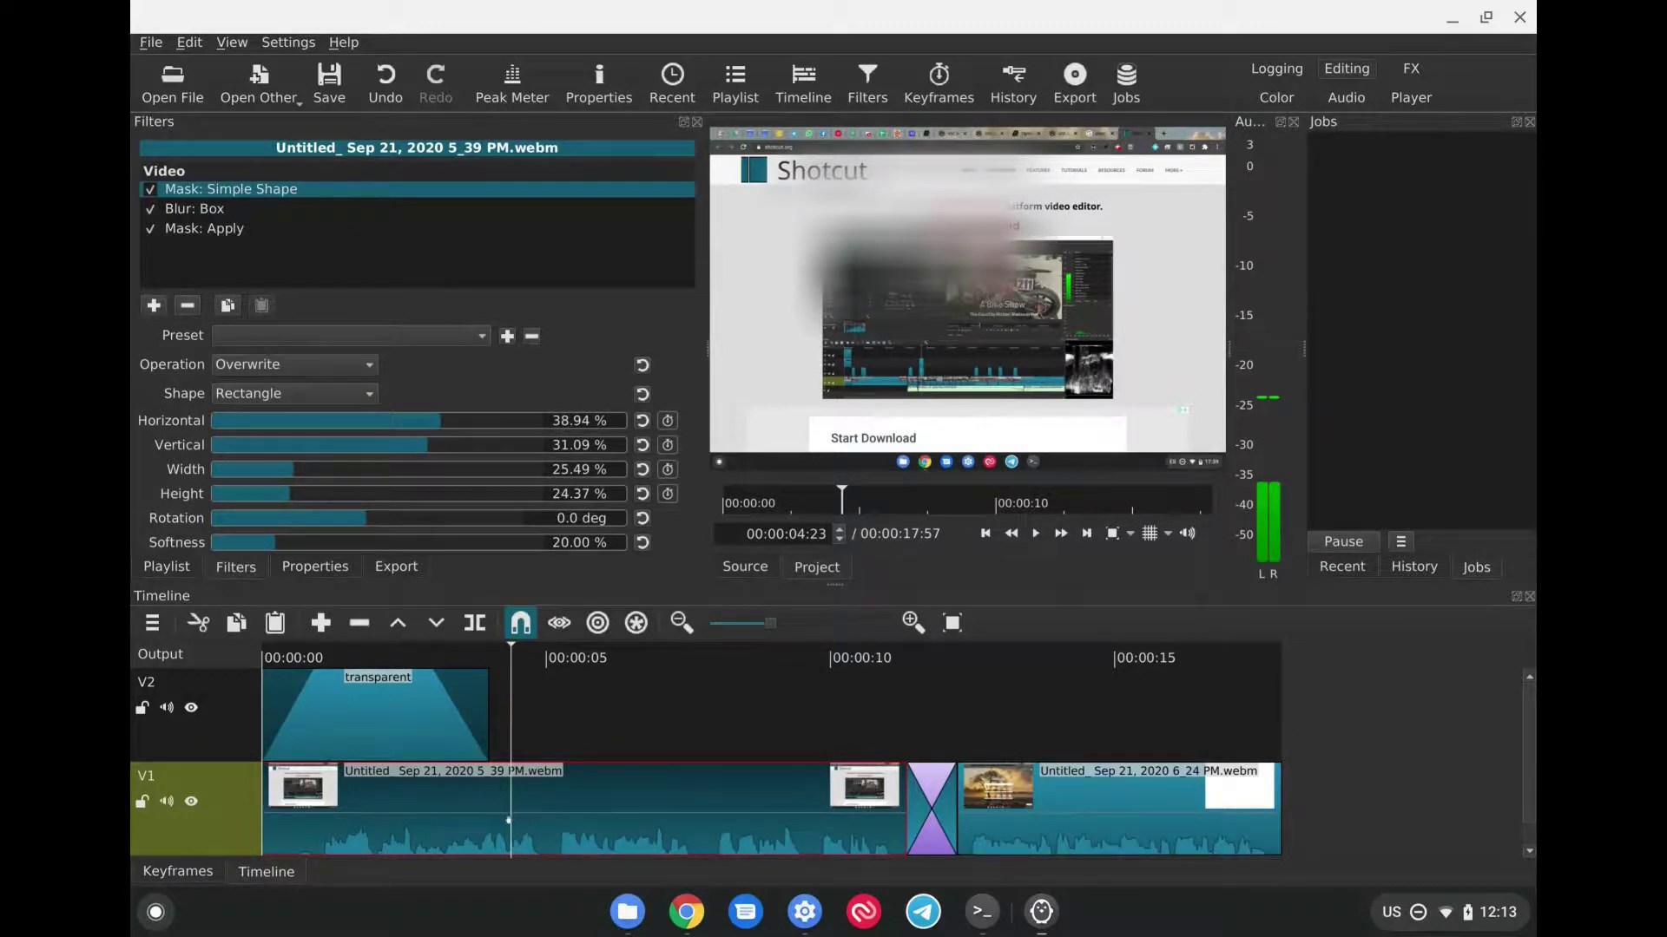
# Step: Split the clip at the playhead, then split its left part again slightly earlier
pyautogui.press('s')
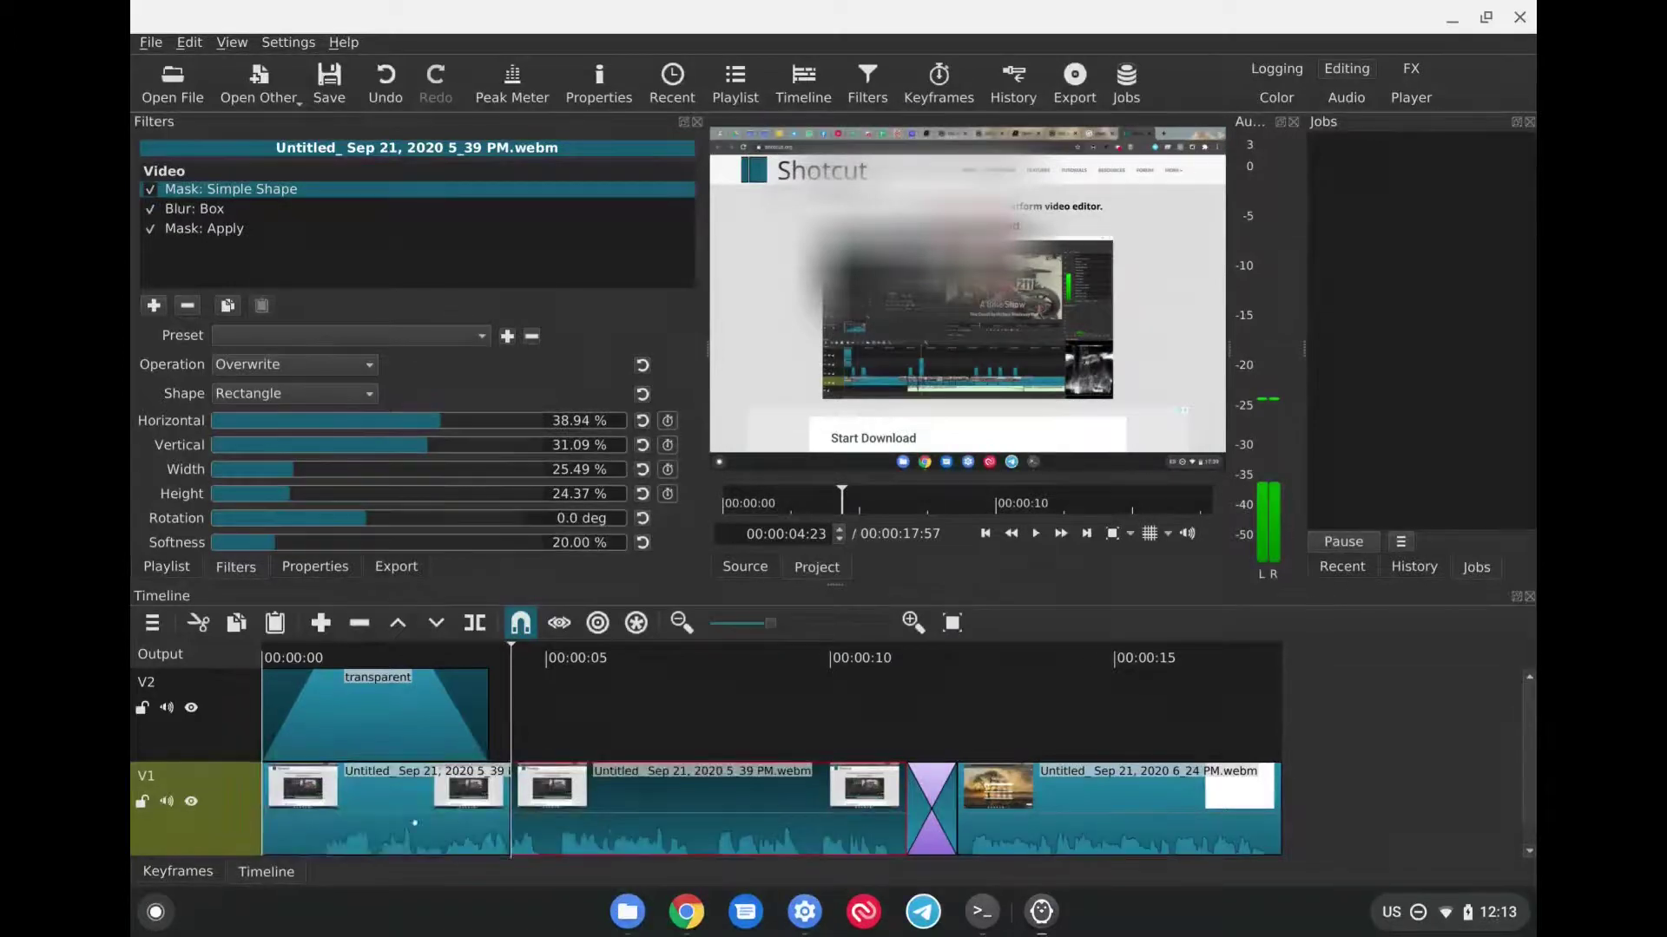
pyautogui.click(469, 818)
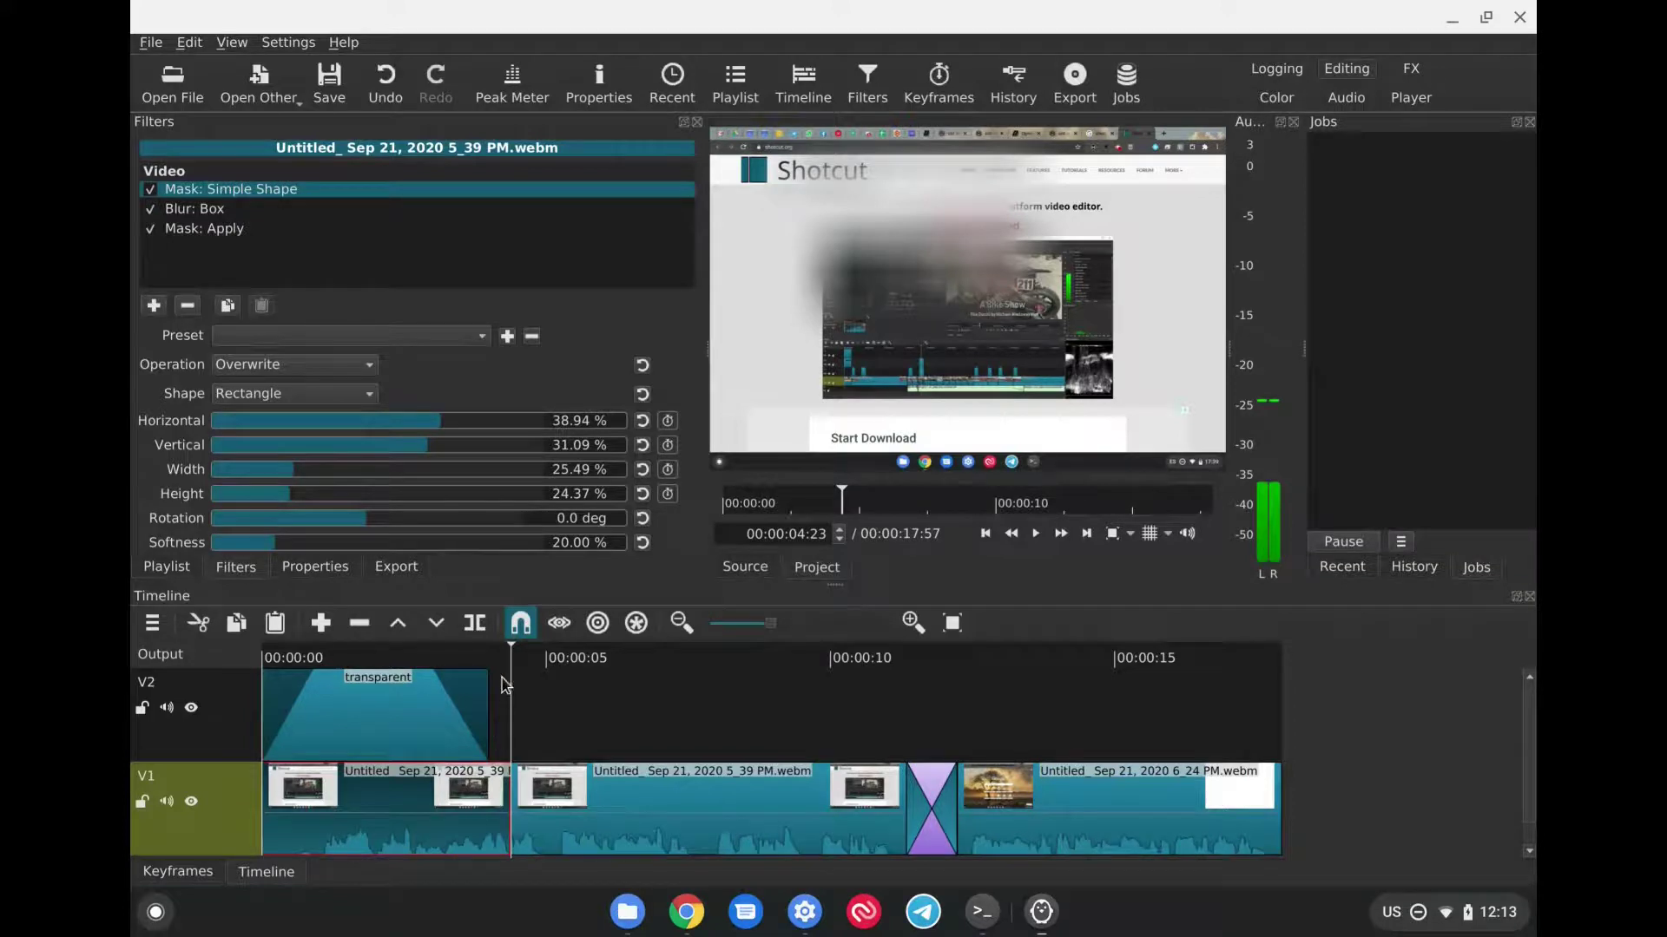
pyautogui.click(481, 657)
pyautogui.press('s')
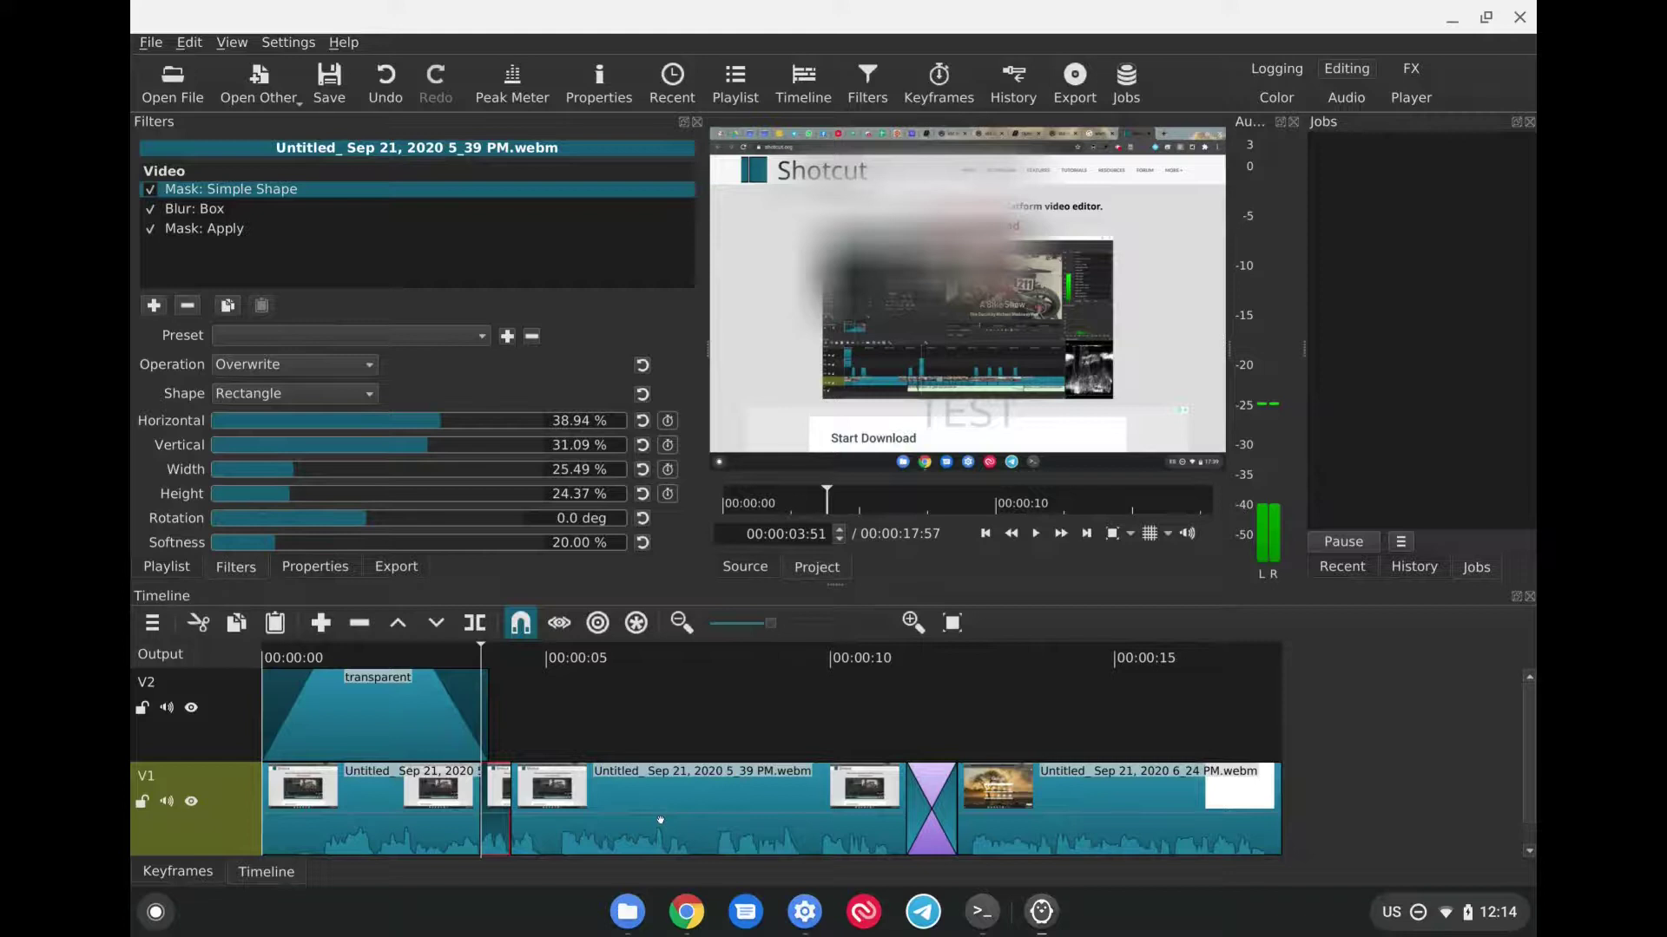
# Step: Add the Gain / Volume audio filter to the 5_39 PM clip with Level at -23.6 dB
pyautogui.click(659, 819)
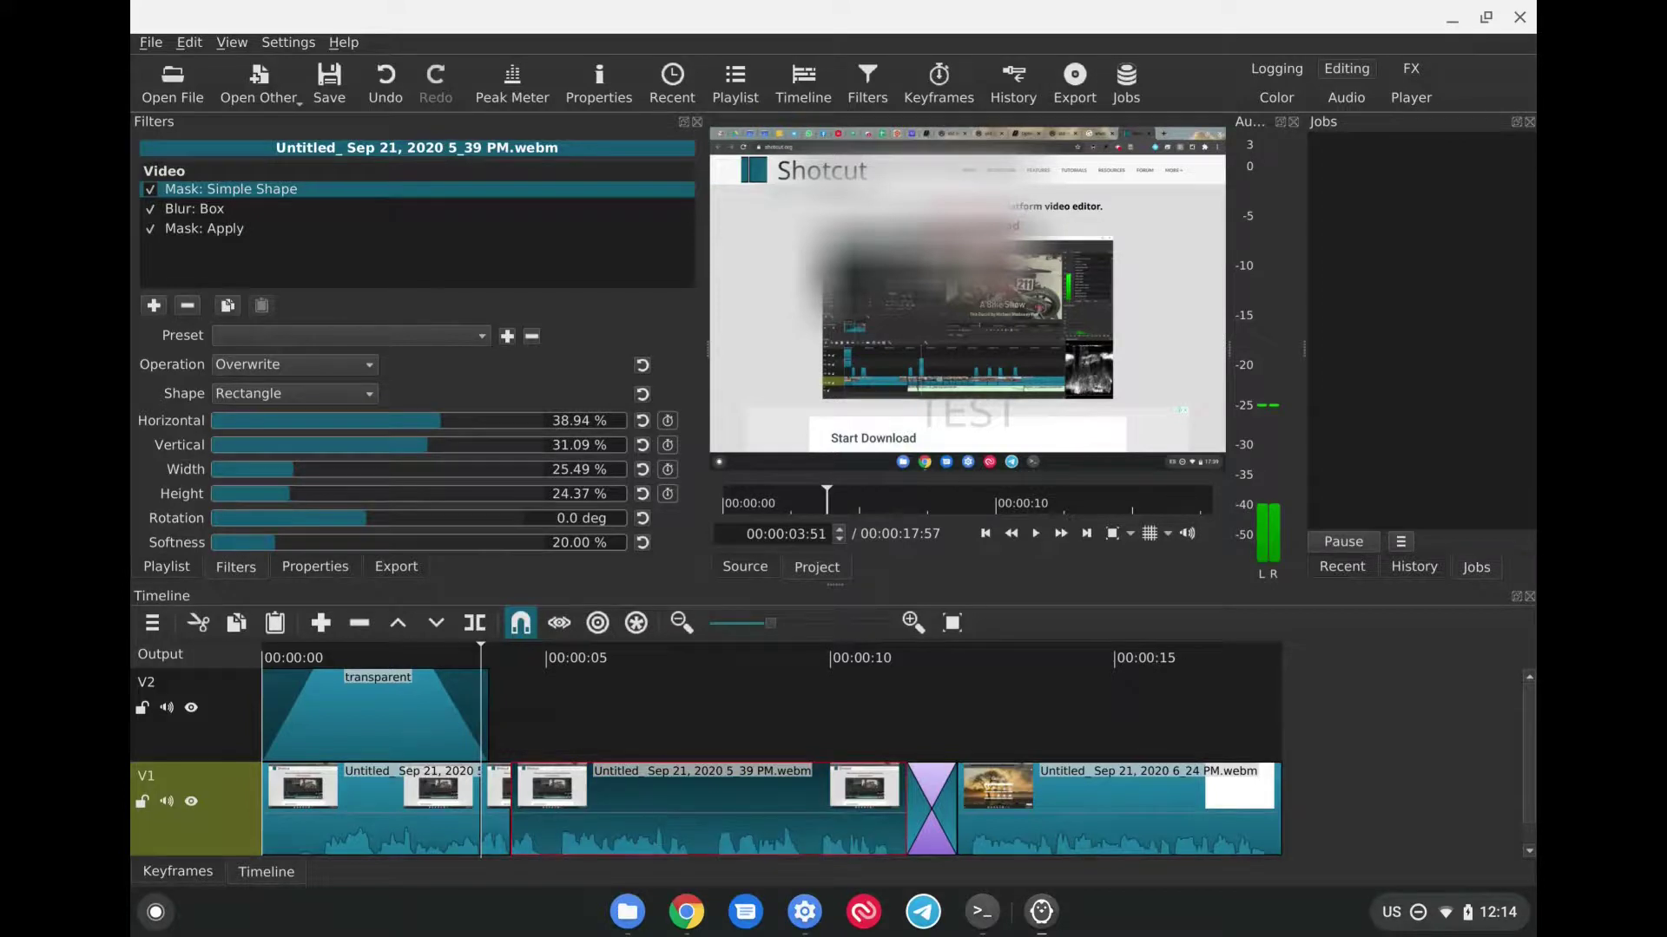
pyautogui.click(153, 308)
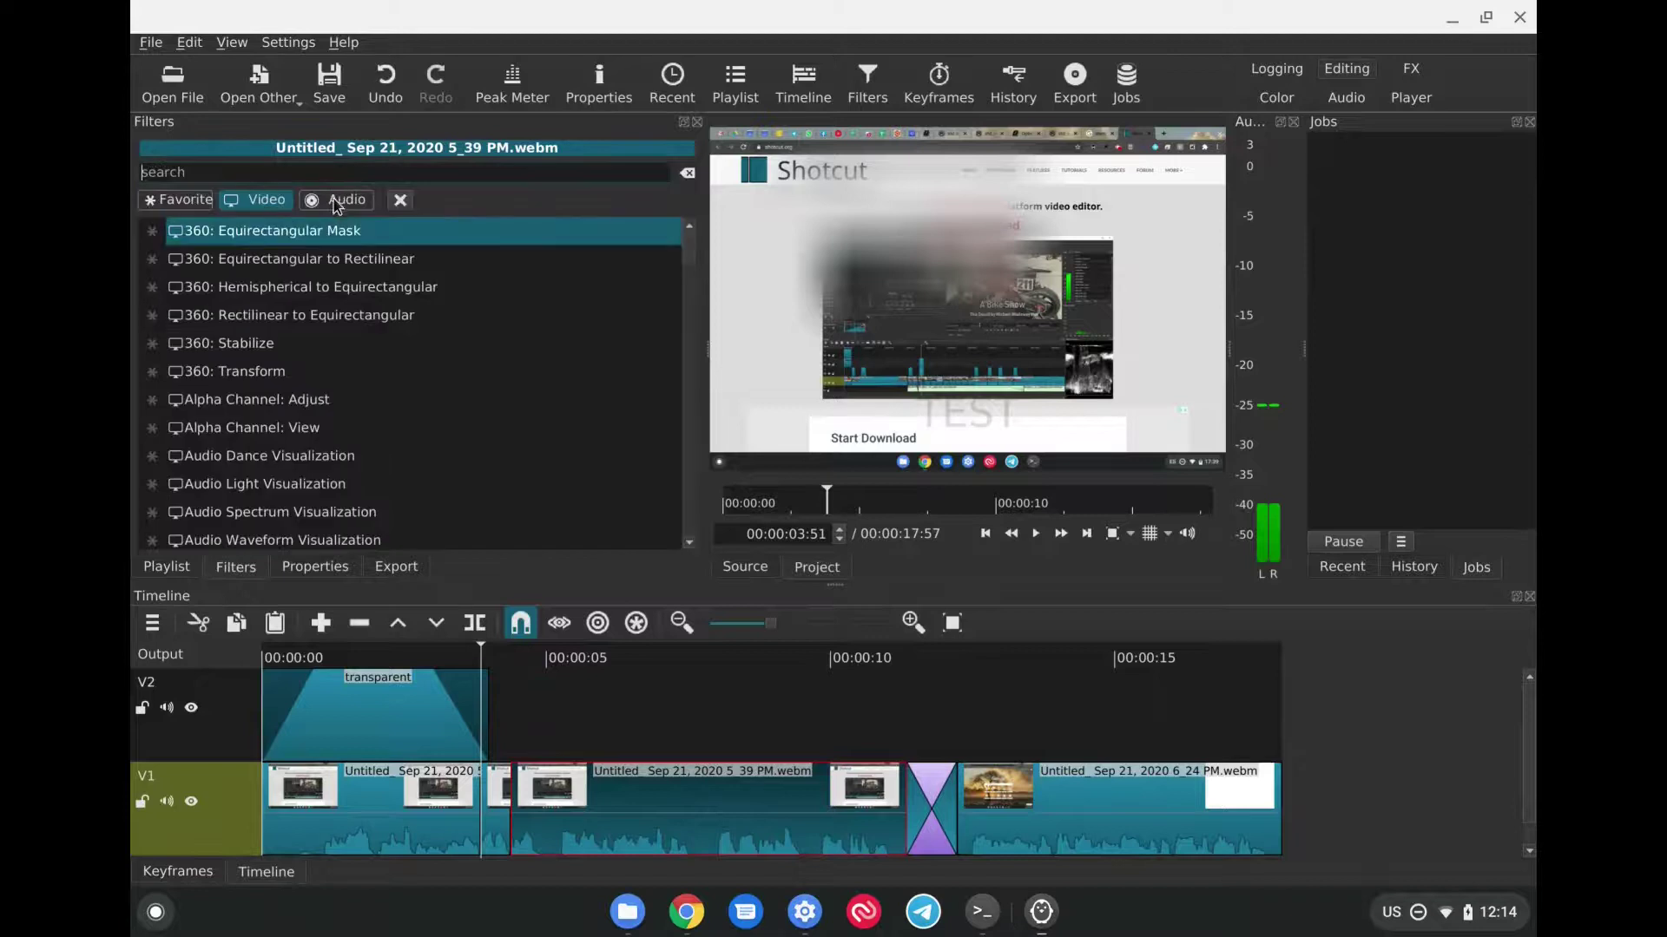
pyautogui.click(336, 200)
pyautogui.click(174, 173)
pyautogui.write('gain')
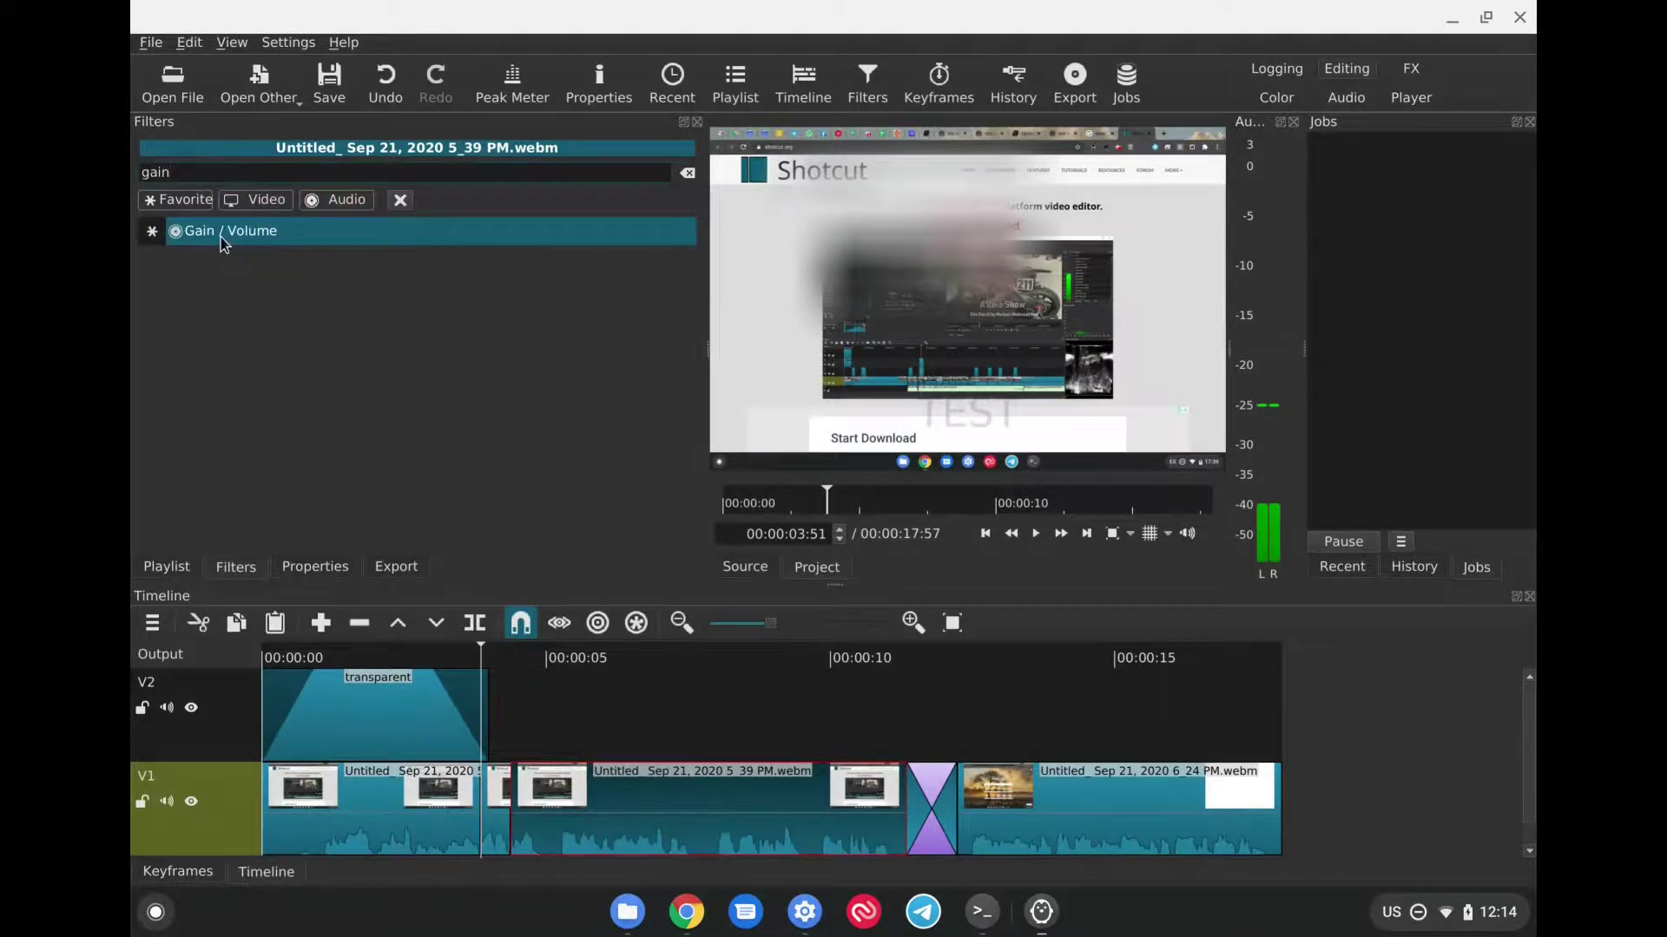
pyautogui.click(220, 237)
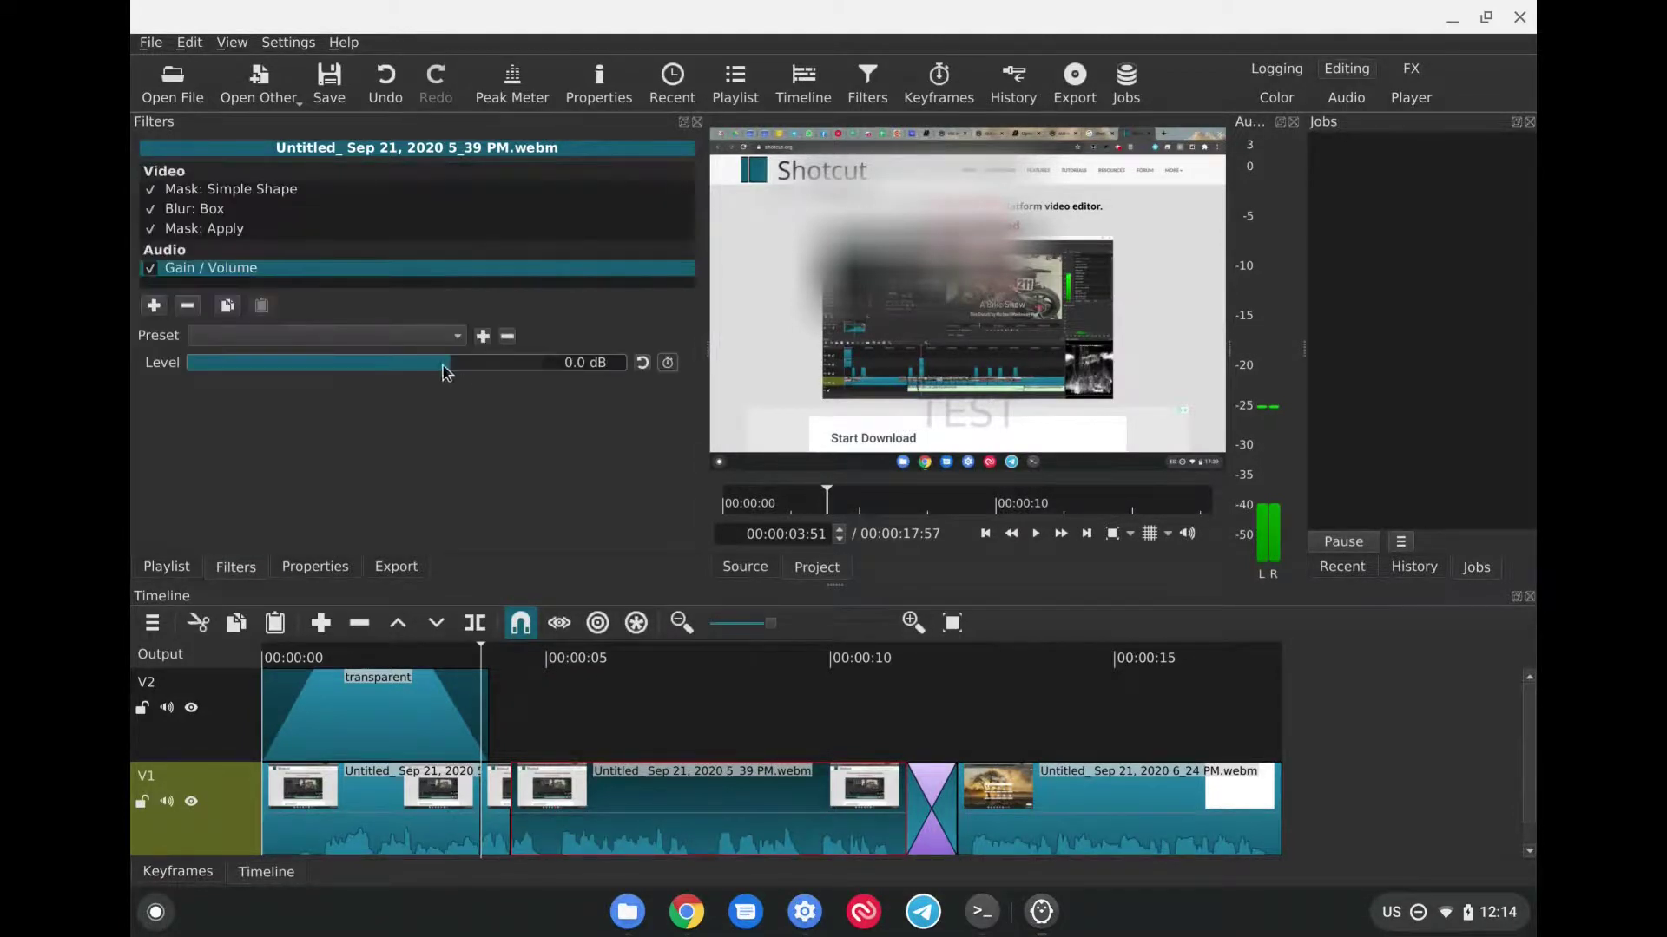
pyautogui.moveTo(422, 371); pyautogui.dragTo(367, 379)
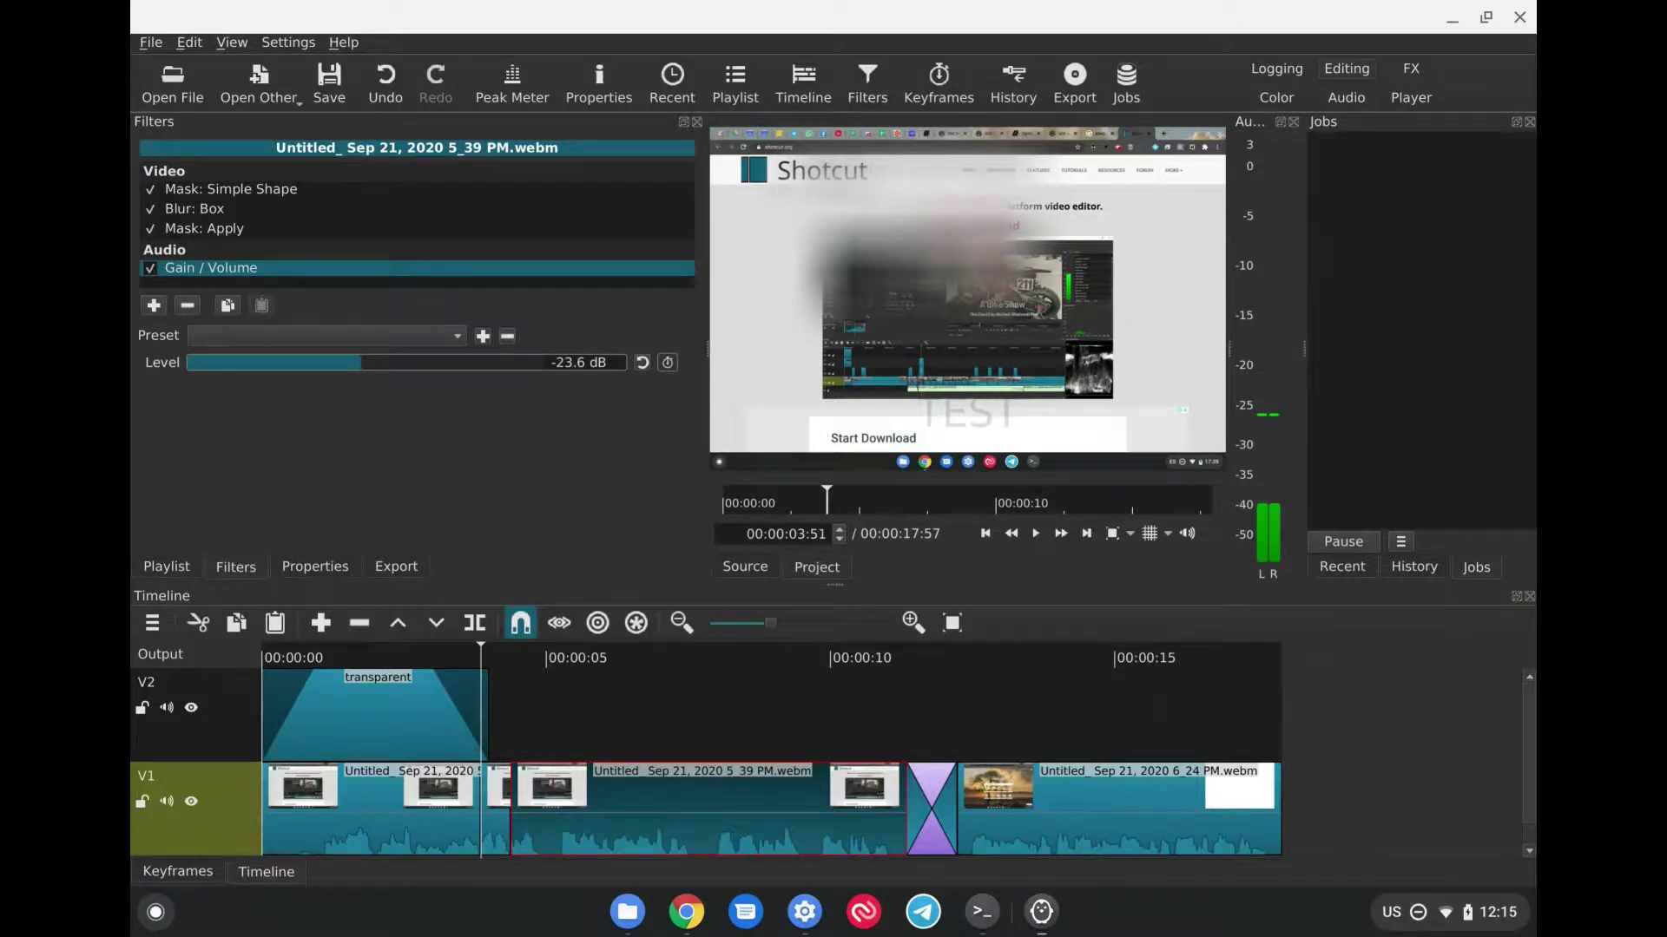
# Step: Detach the 5_39 PM clip's audio and enlarge the timeline to show track A1
pyautogui.rightClick(652, 821)
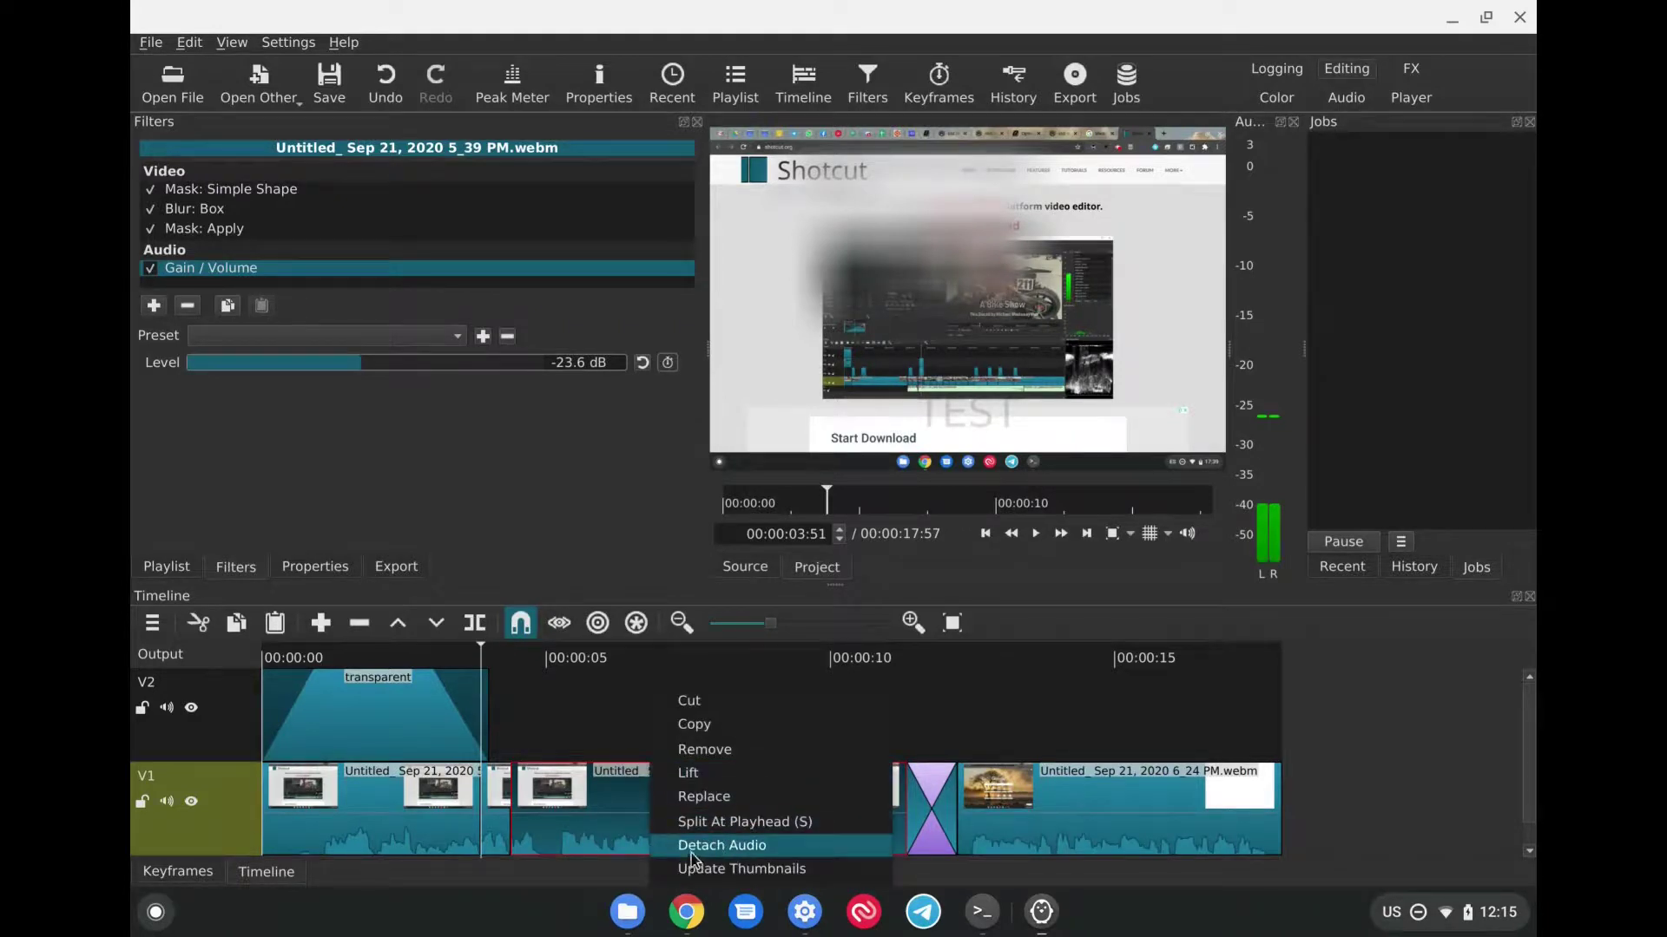
pyautogui.click(745, 849)
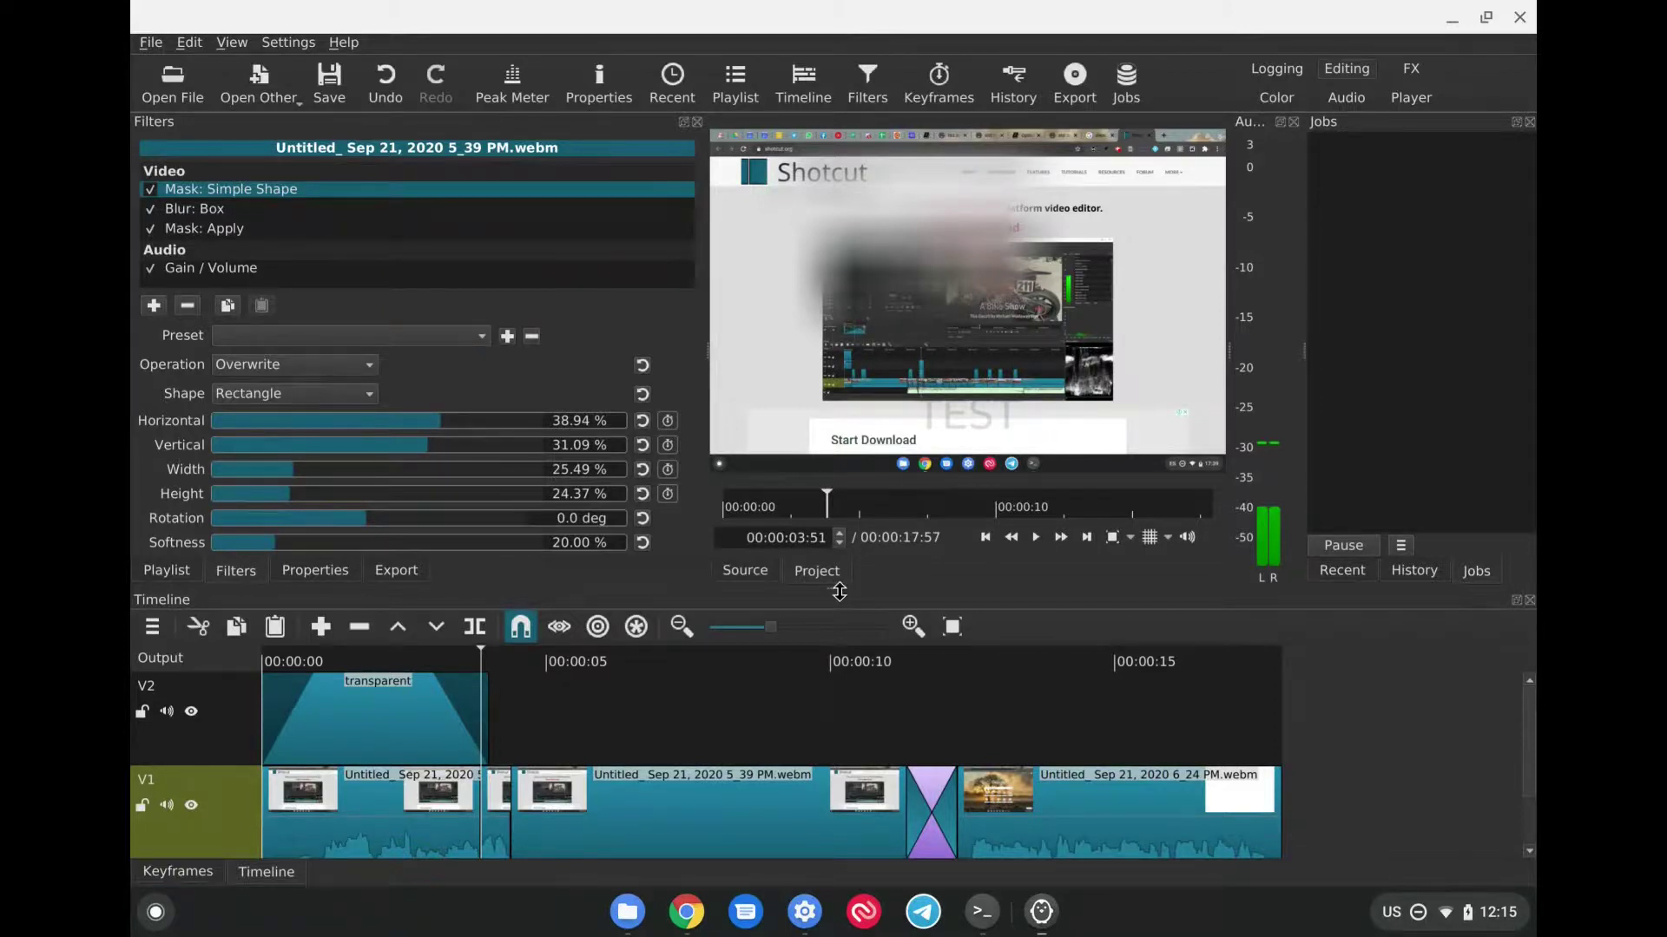
pyautogui.moveTo(840, 592); pyautogui.dragTo(838, 466)
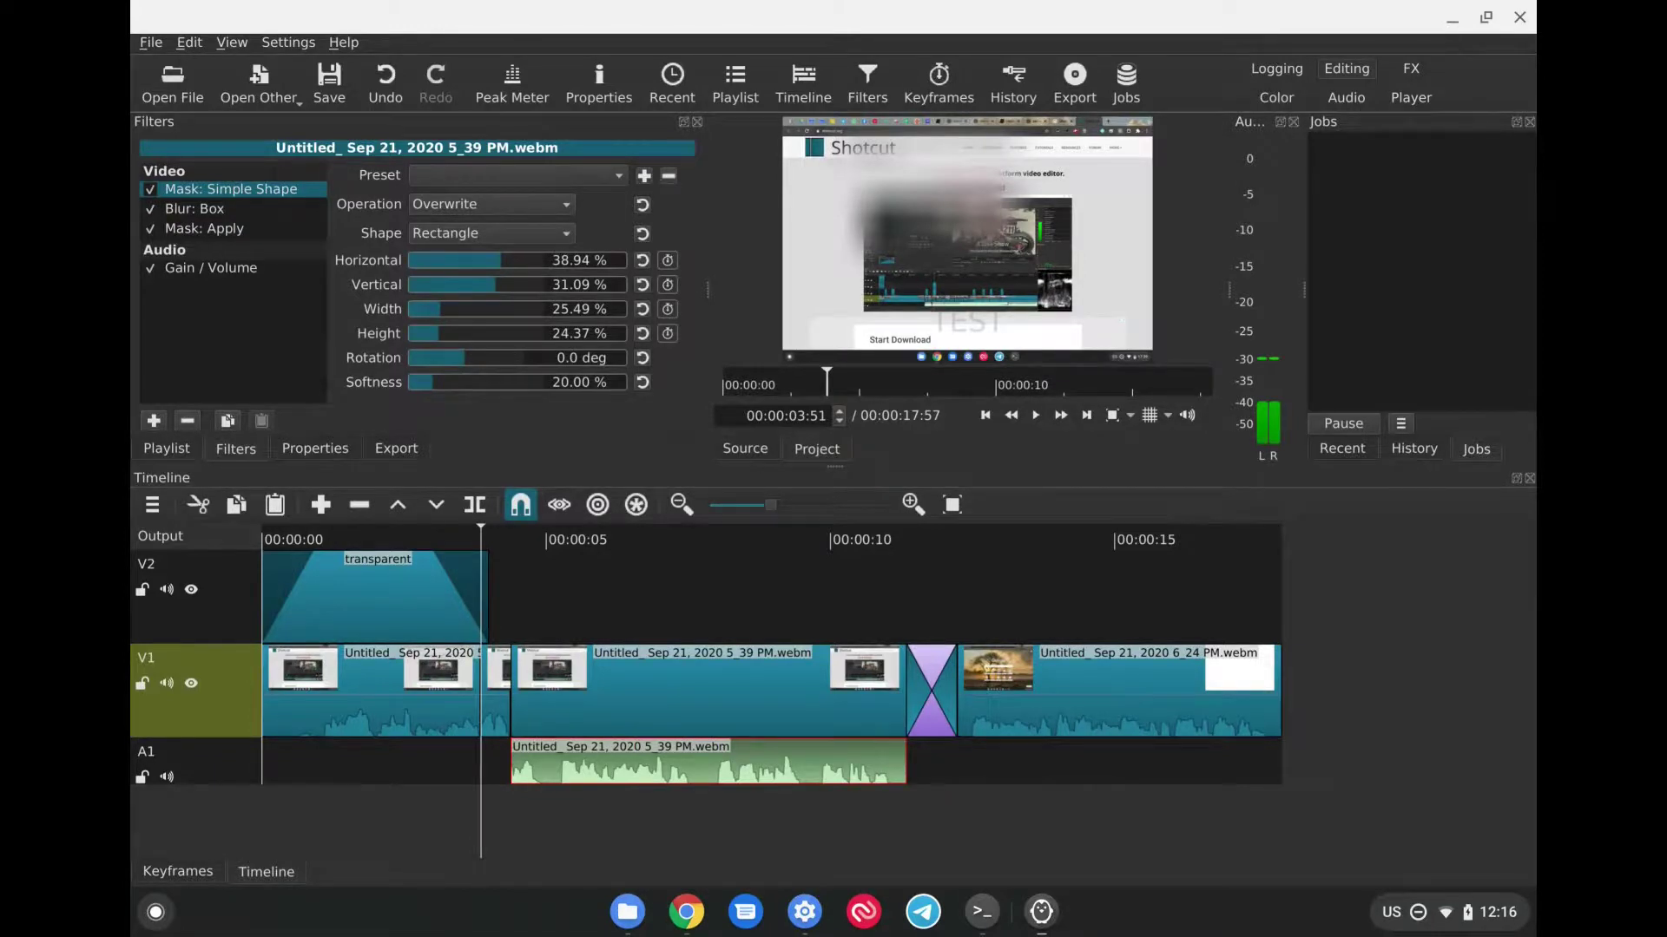
# Step: Save the project under the file name test34
pyautogui.click(335, 93)
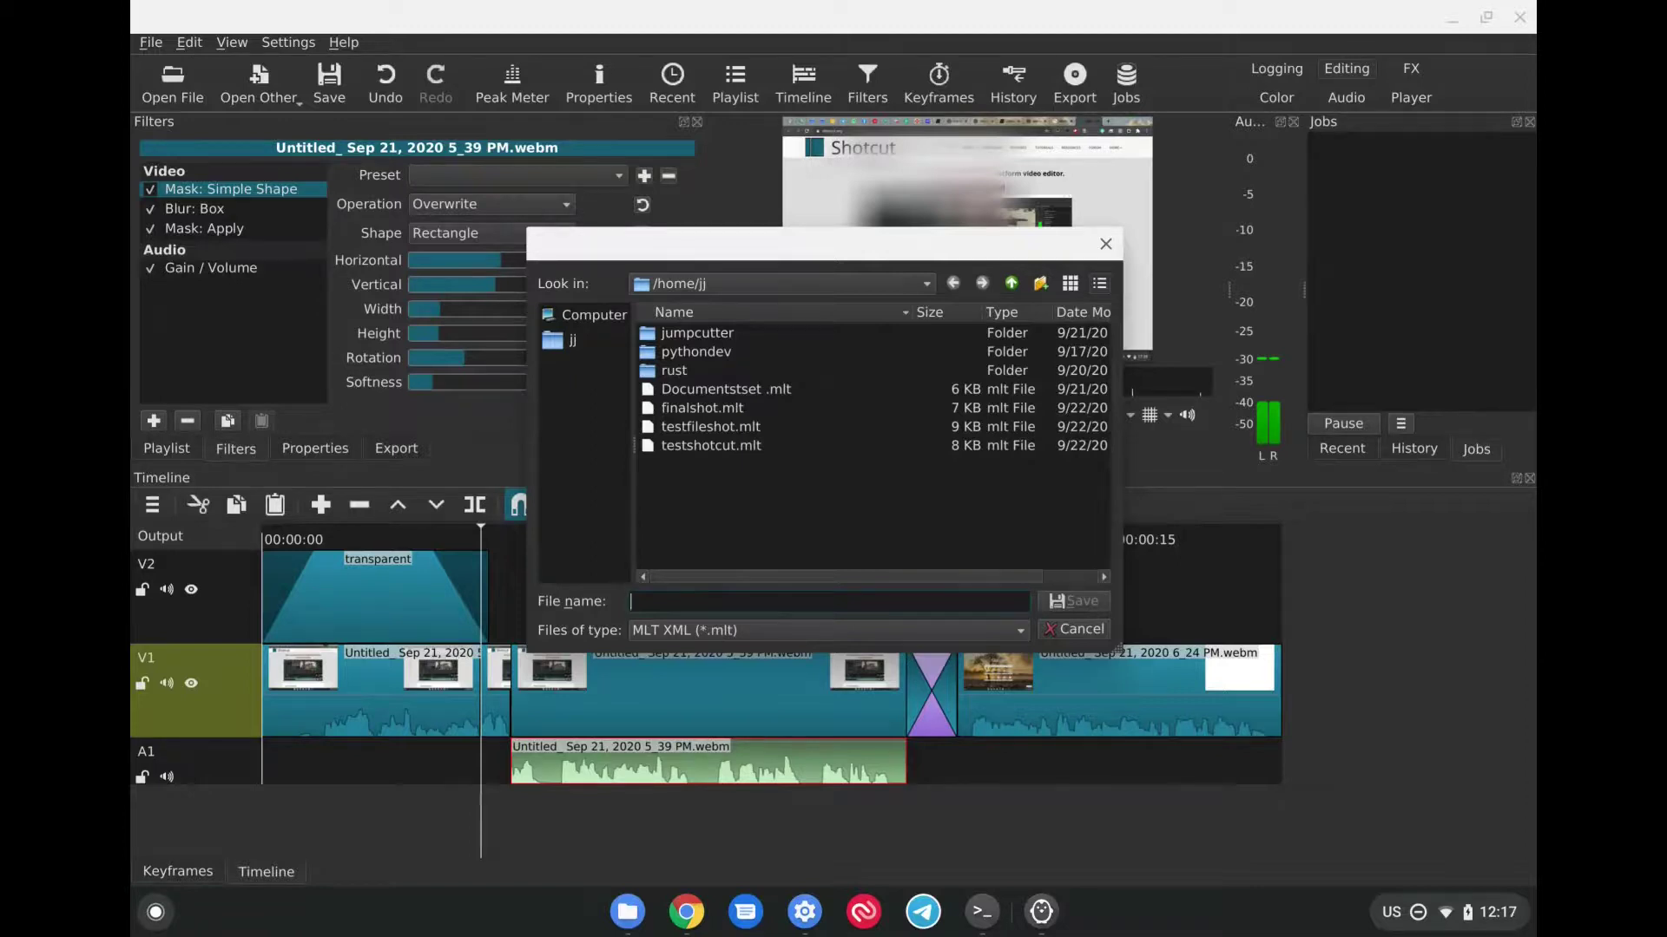
pyautogui.write('test34')
pyautogui.click(1081, 600)
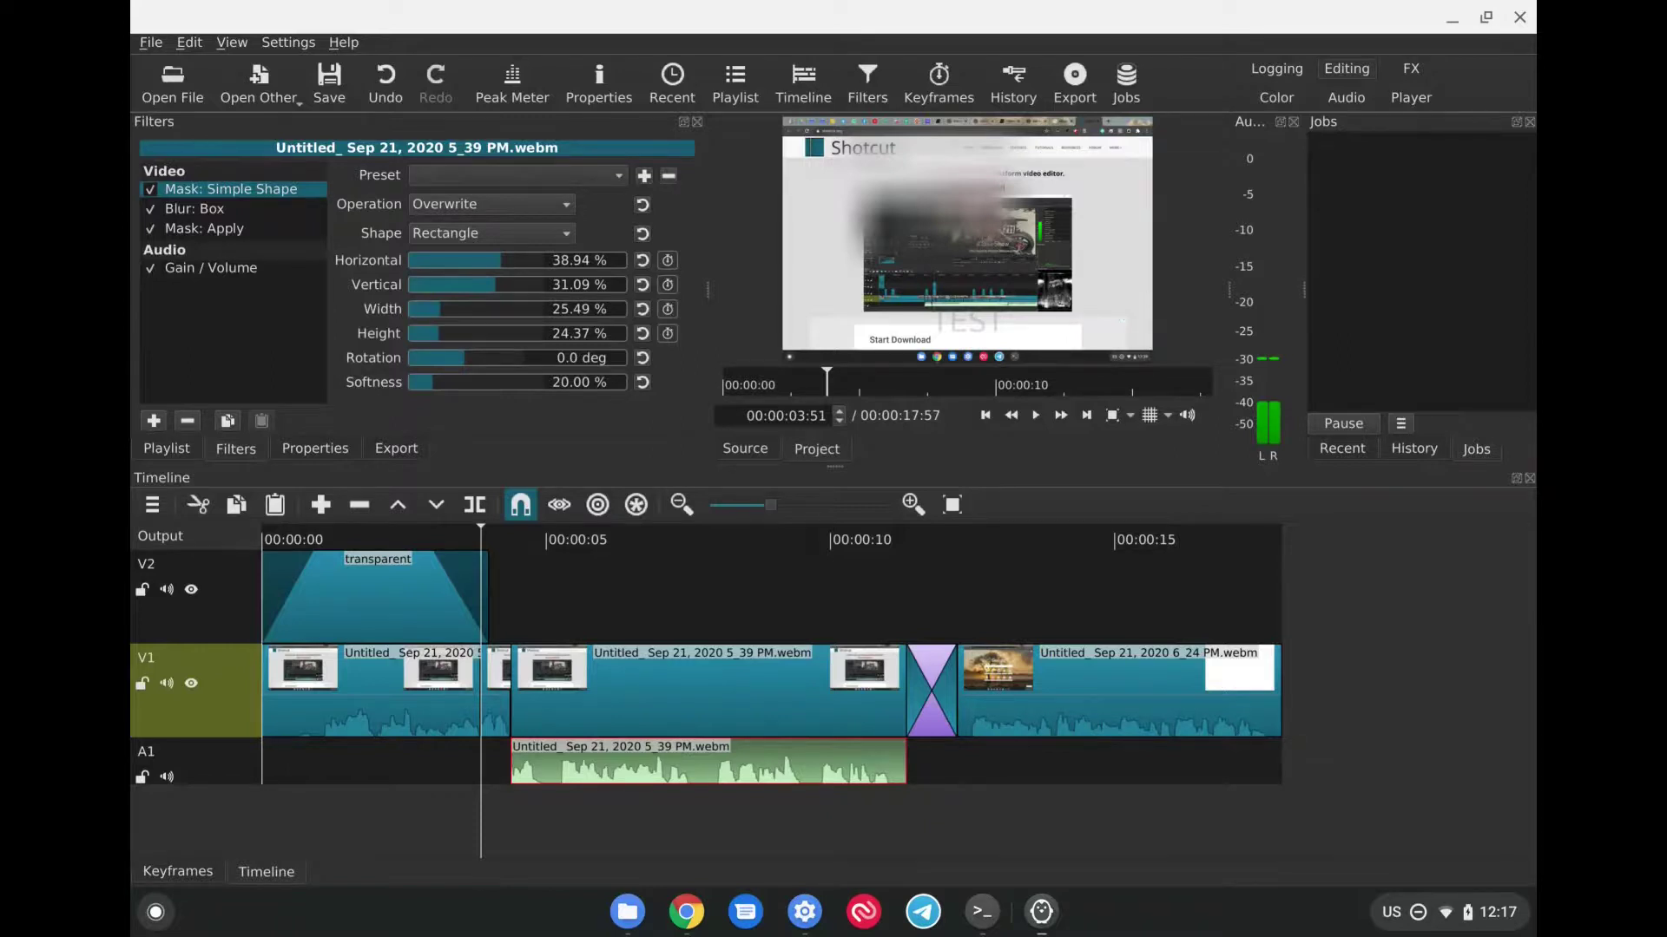
# Step: Zoom into the timeline and scroll to the 00:00:10–00:00:15 region around the Dissolve
pyautogui.scroll(2, 813, 697)
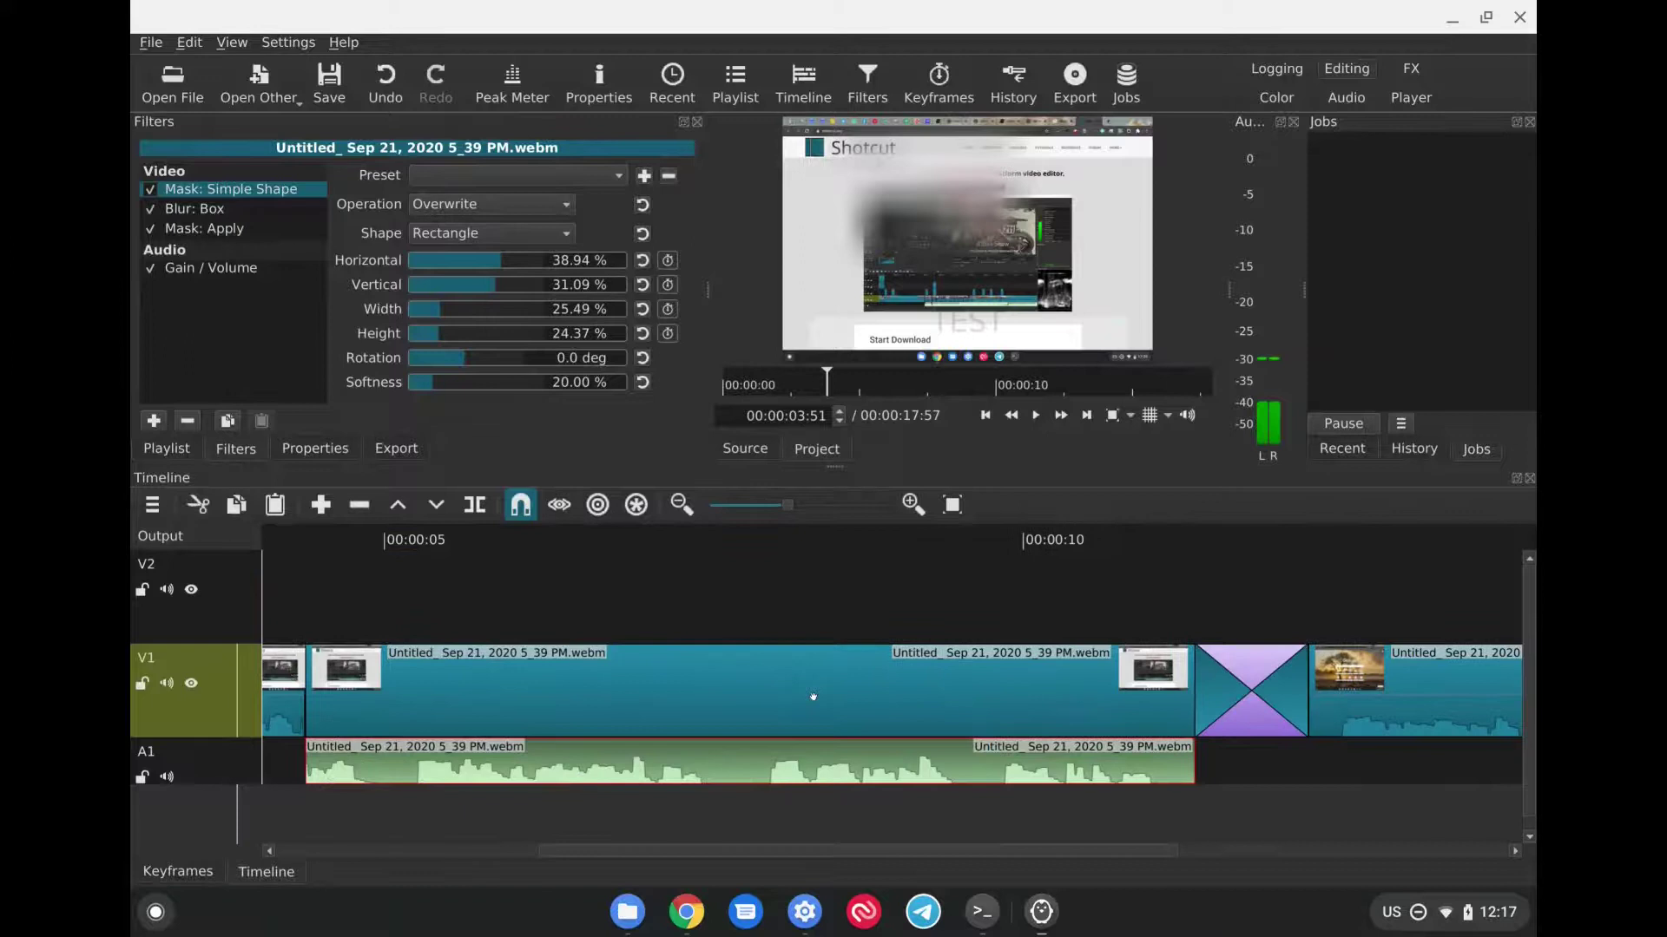
pyautogui.hscroll(1, 814, 697)
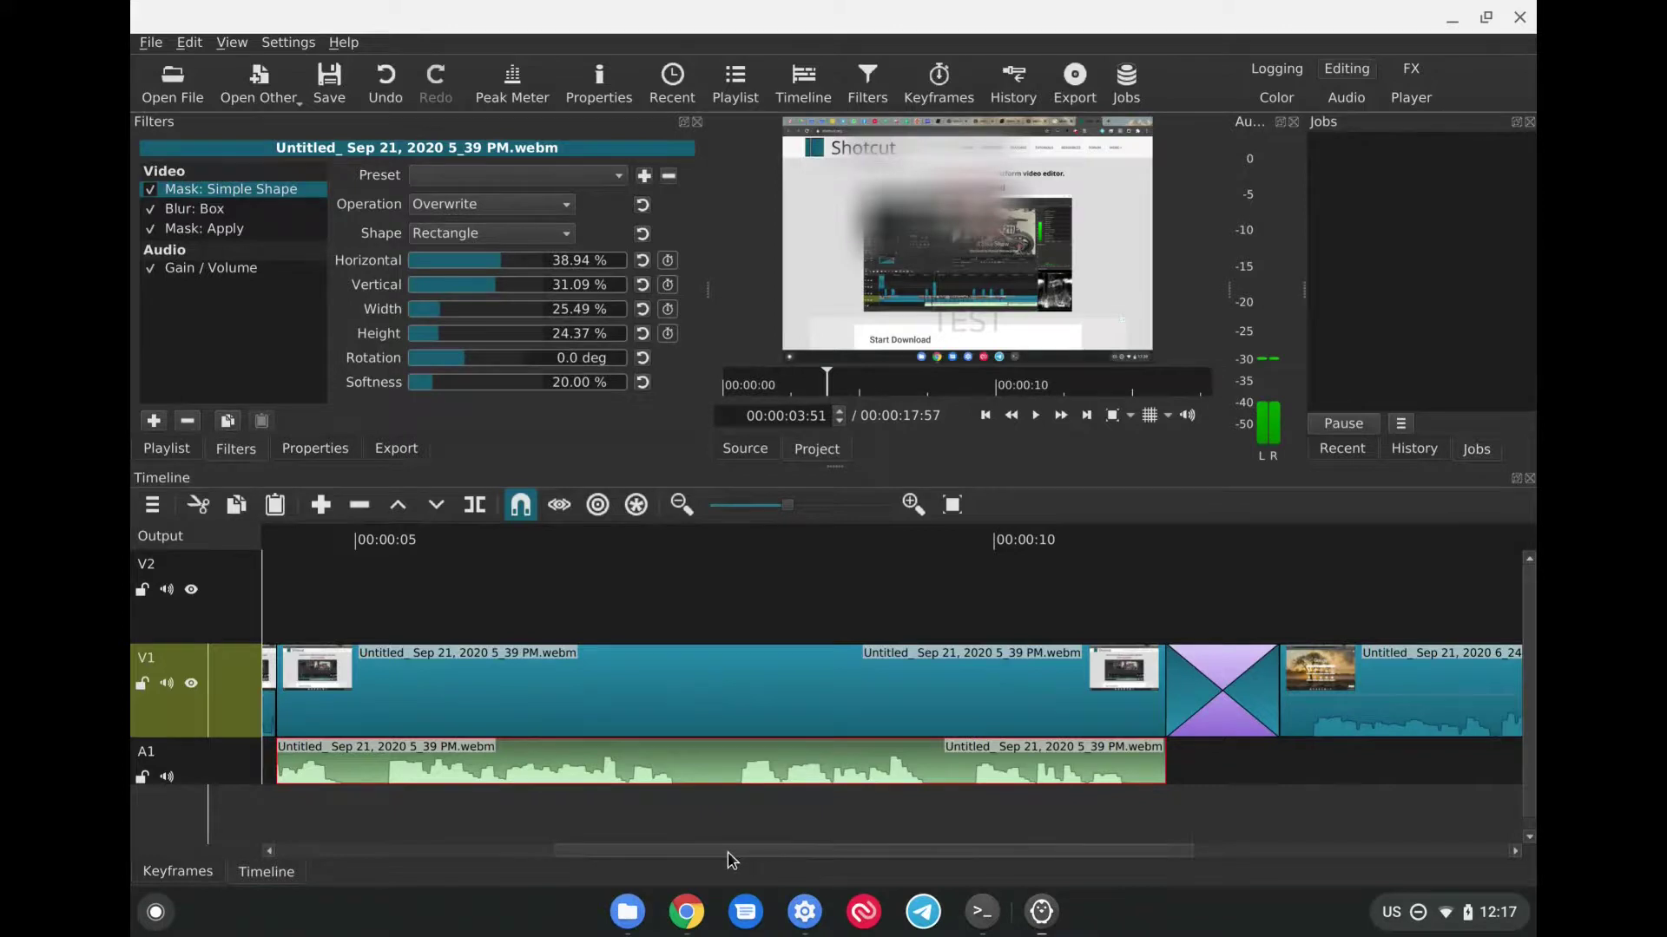
pyautogui.moveTo(729, 854); pyautogui.dragTo(960, 846)
pyautogui.hscroll(1, 924, 690)
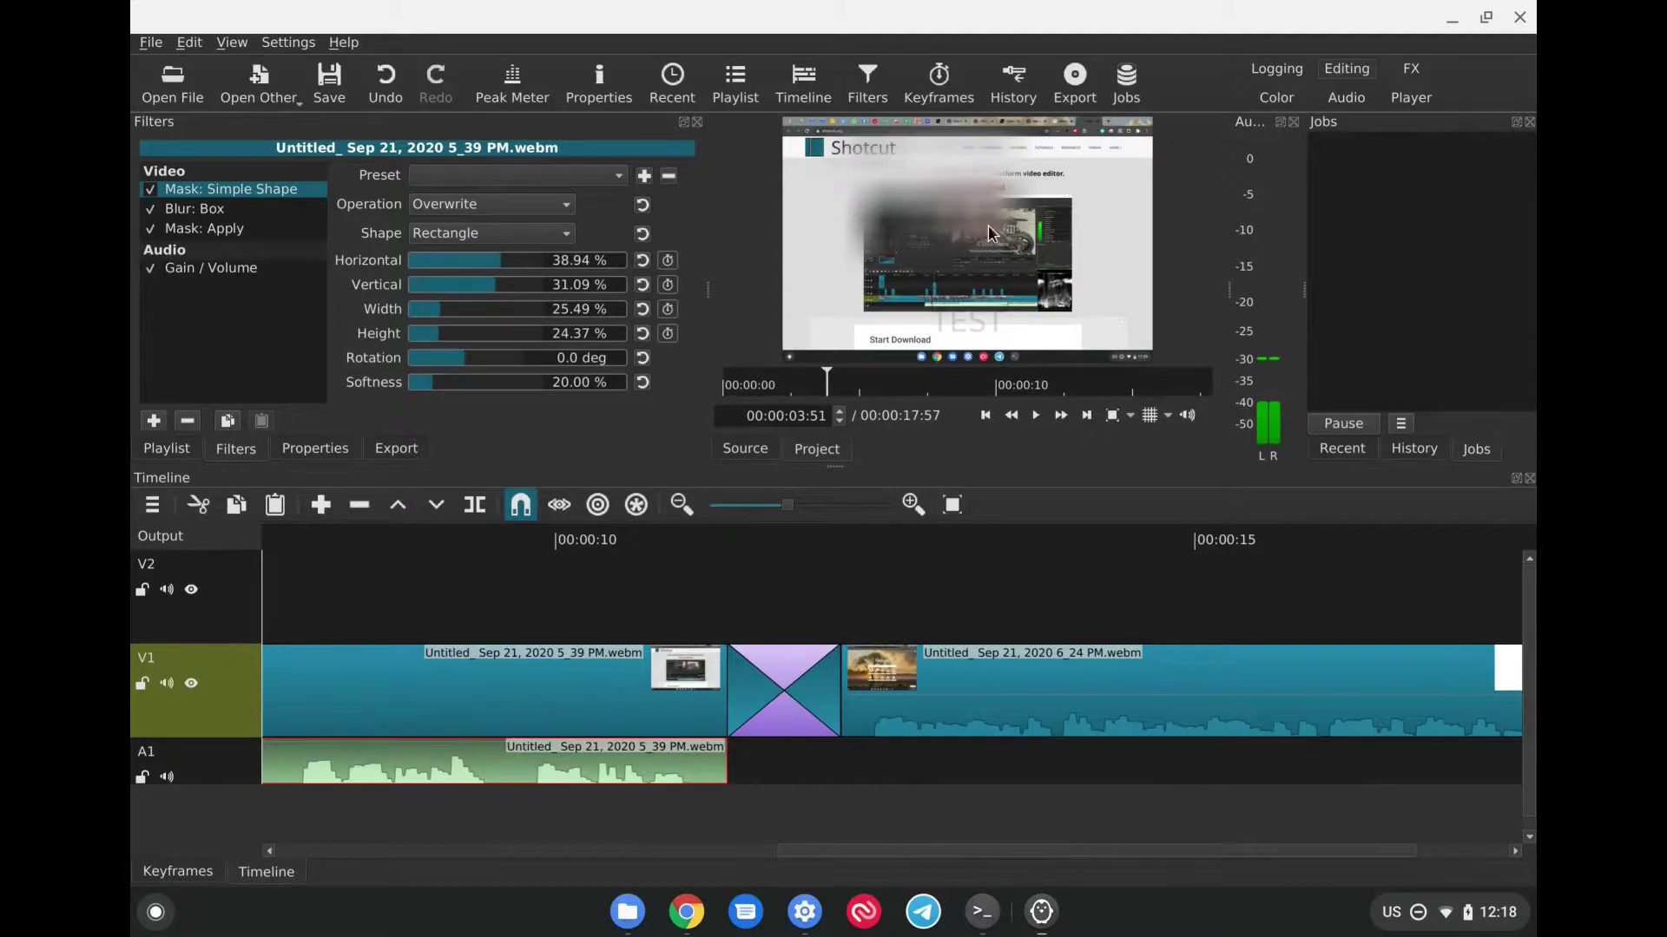
# Step: Set the export frame rate to 60 fps in the advanced export options
pyautogui.click(1074, 85)
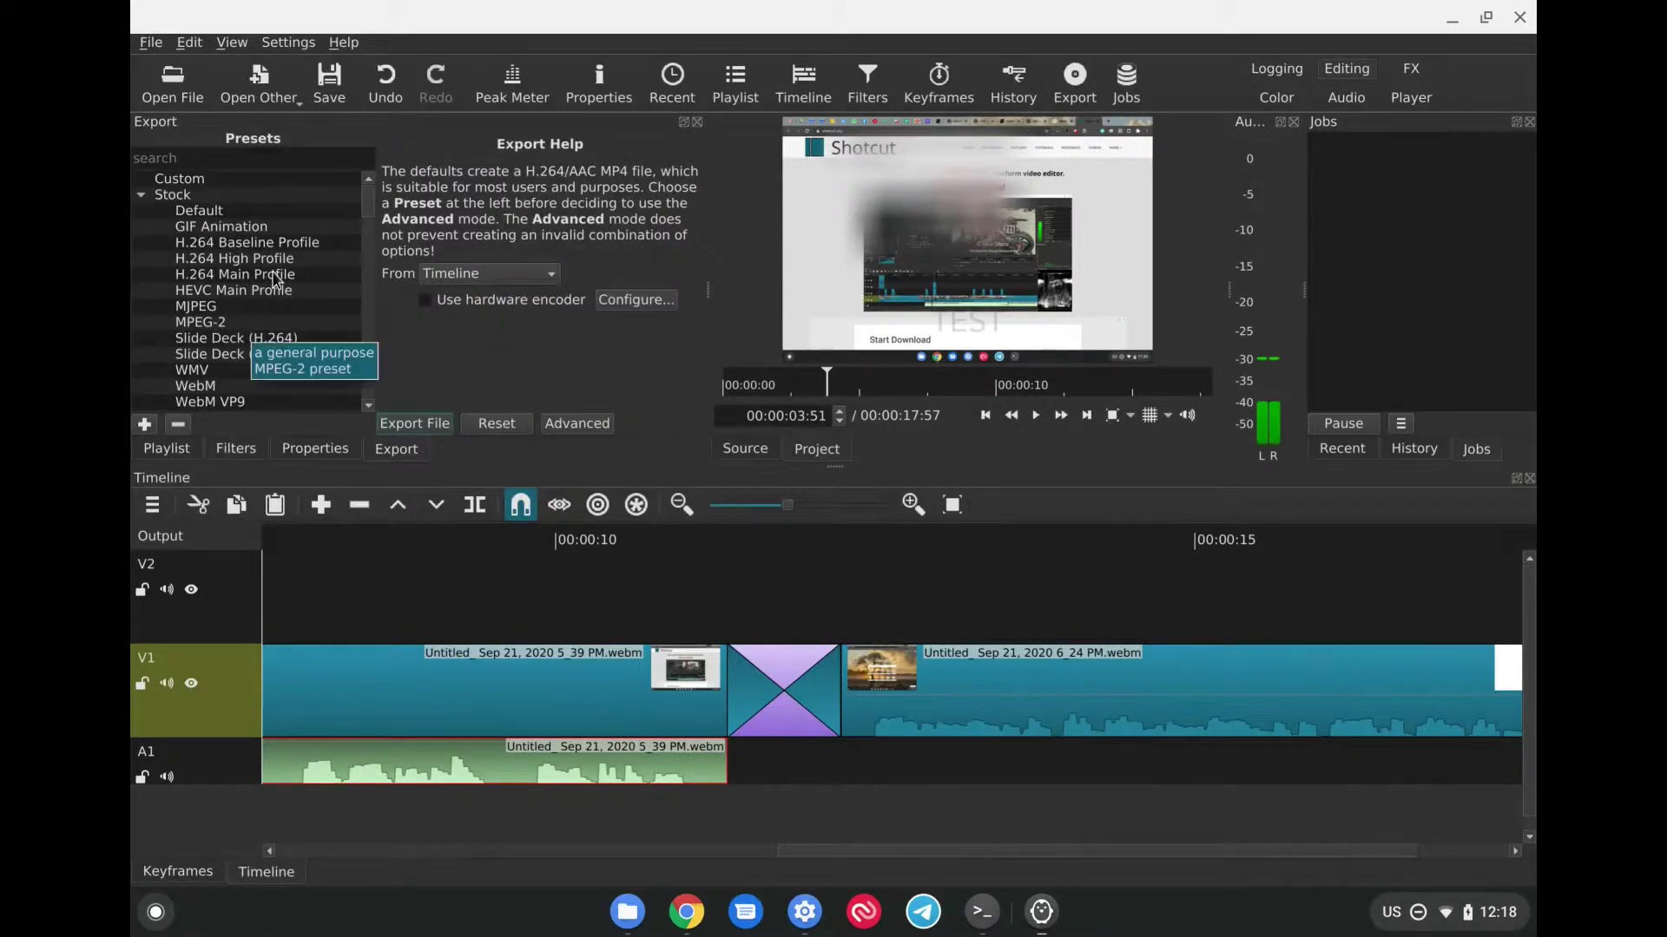
pyautogui.click(559, 424)
pyautogui.doubleClick(508, 305)
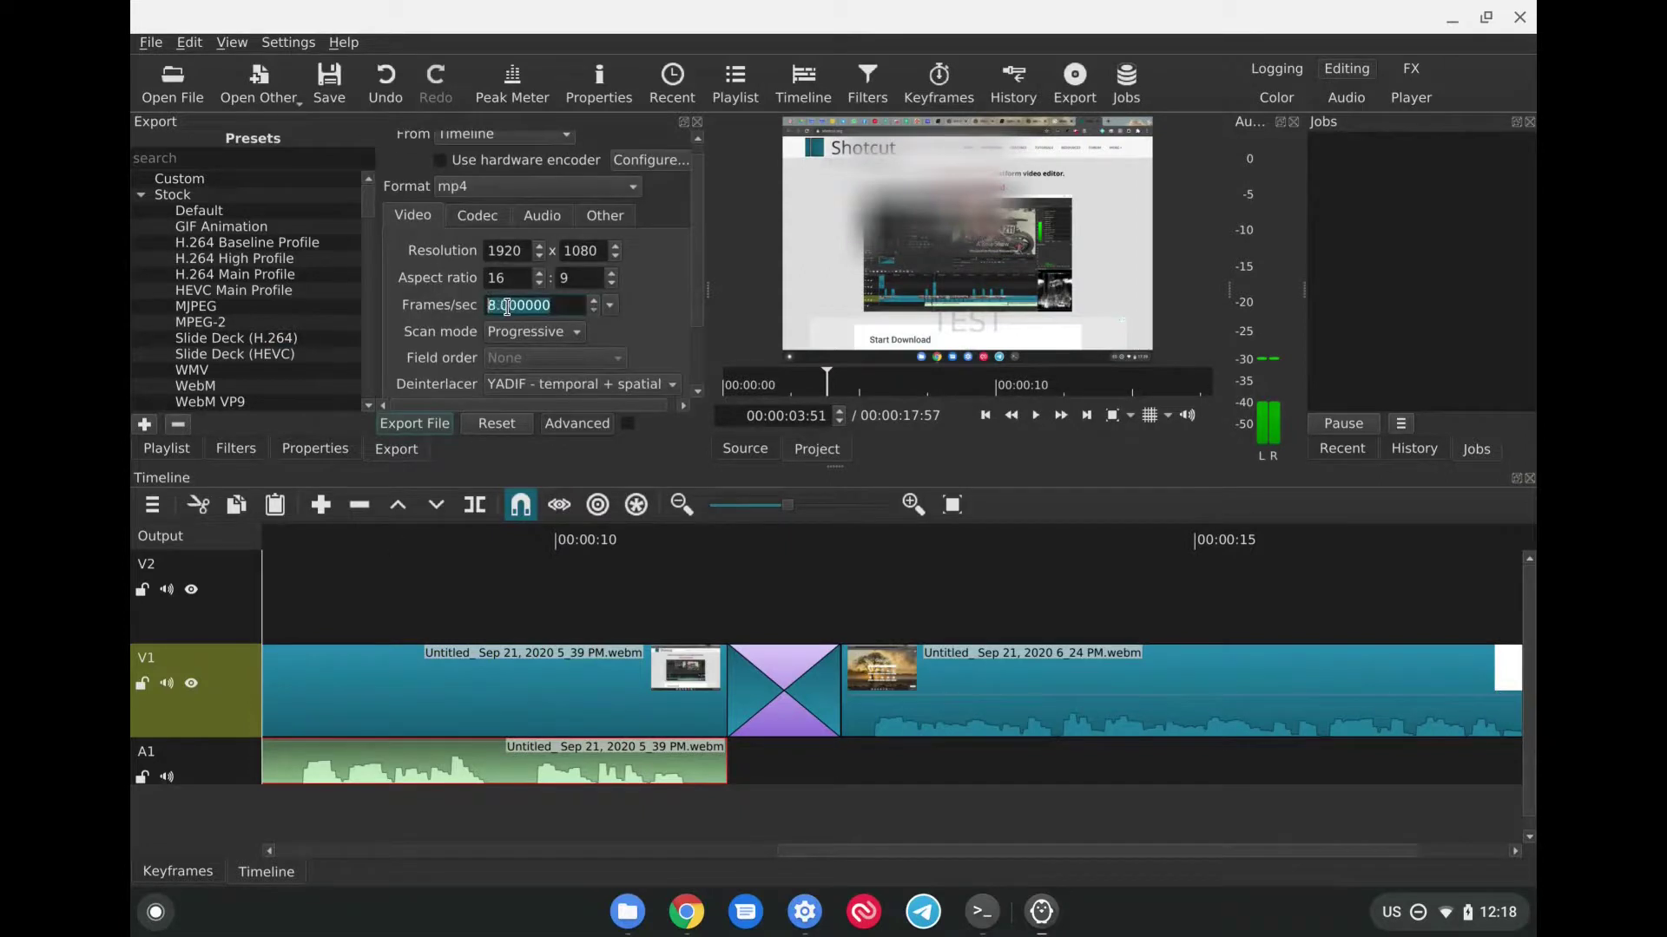
pyautogui.write('60')
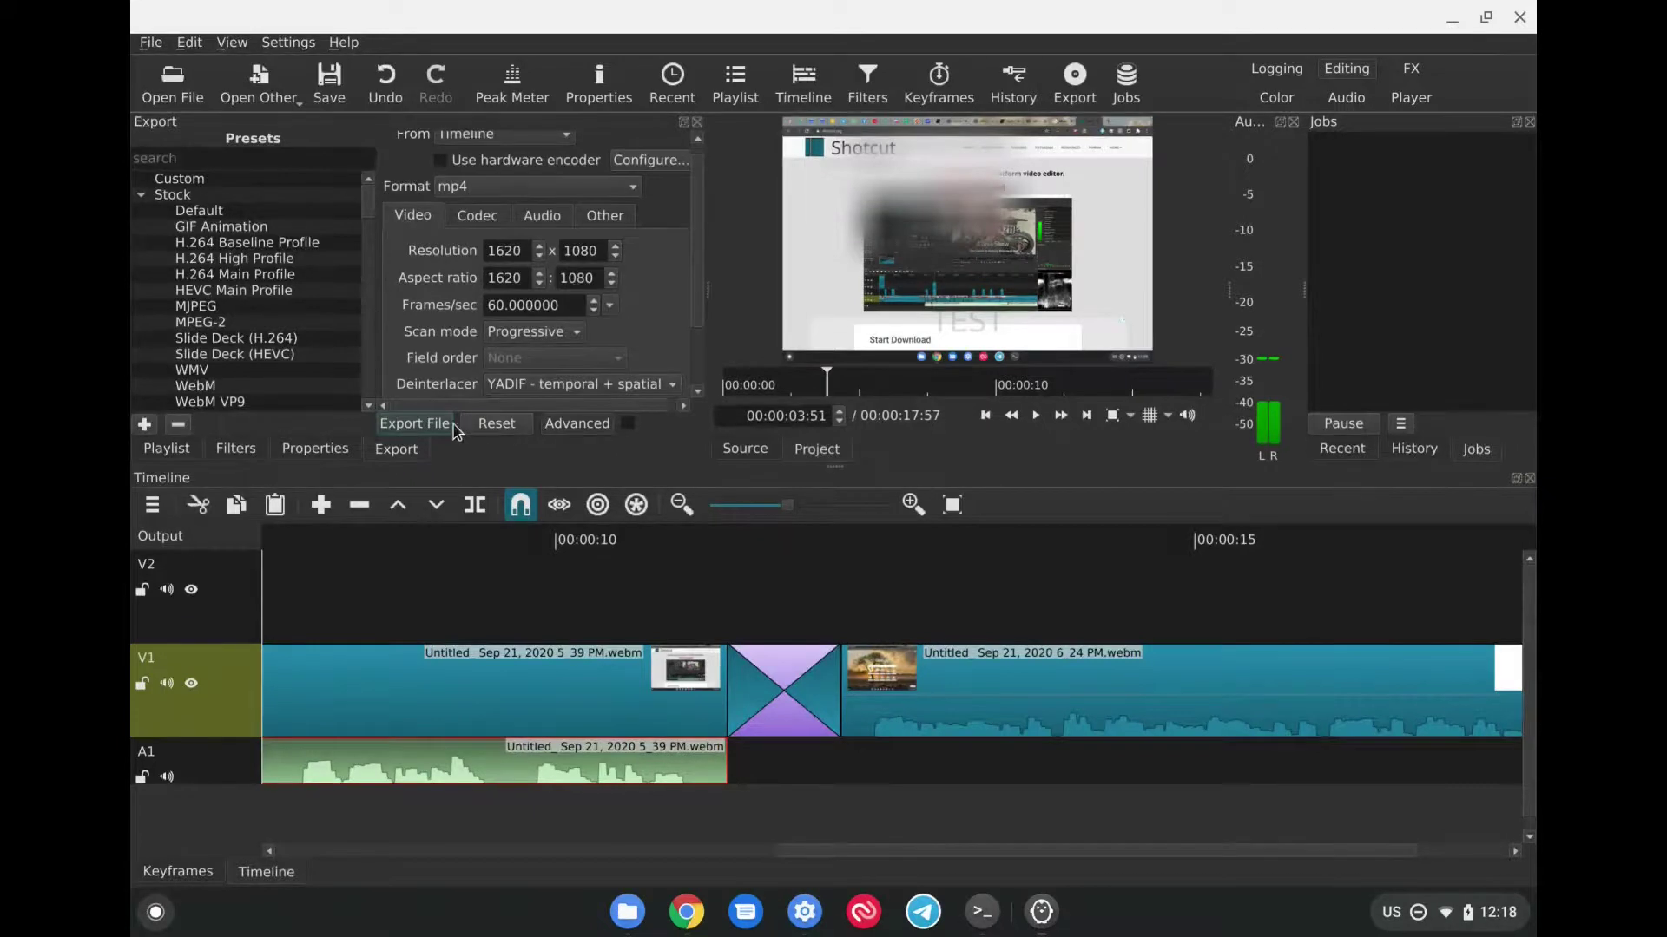
# Step: Export the timeline as test34.mp4 to start the MP4 render
pyautogui.click(405, 424)
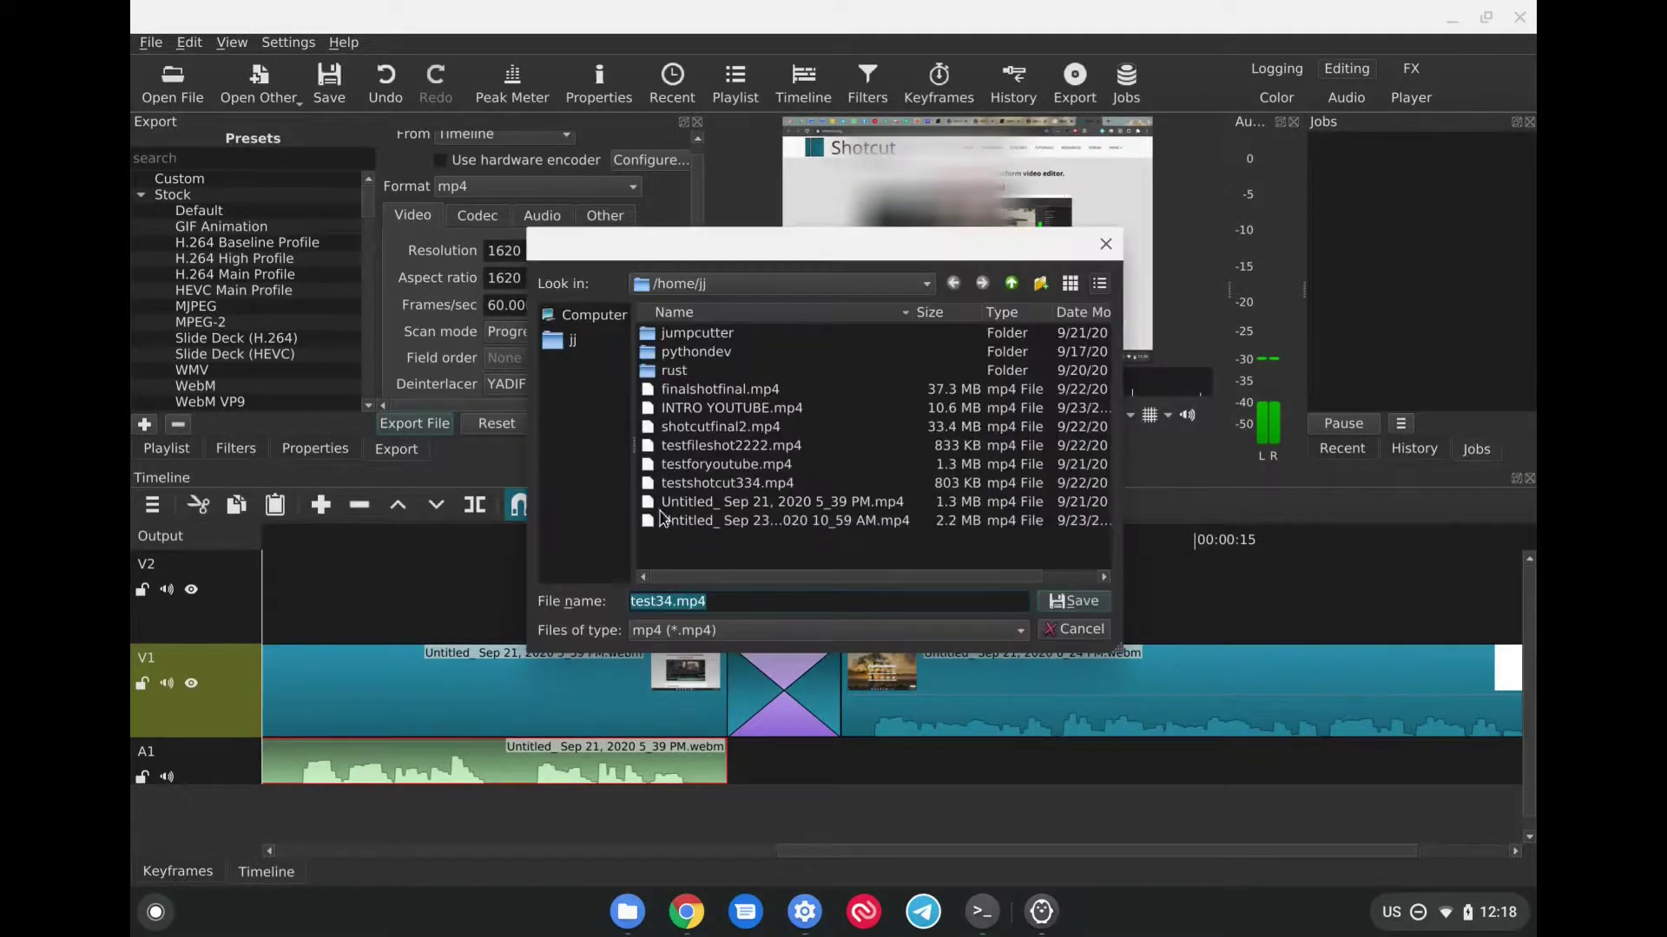
pyautogui.click(711, 602)
pyautogui.click(676, 601)
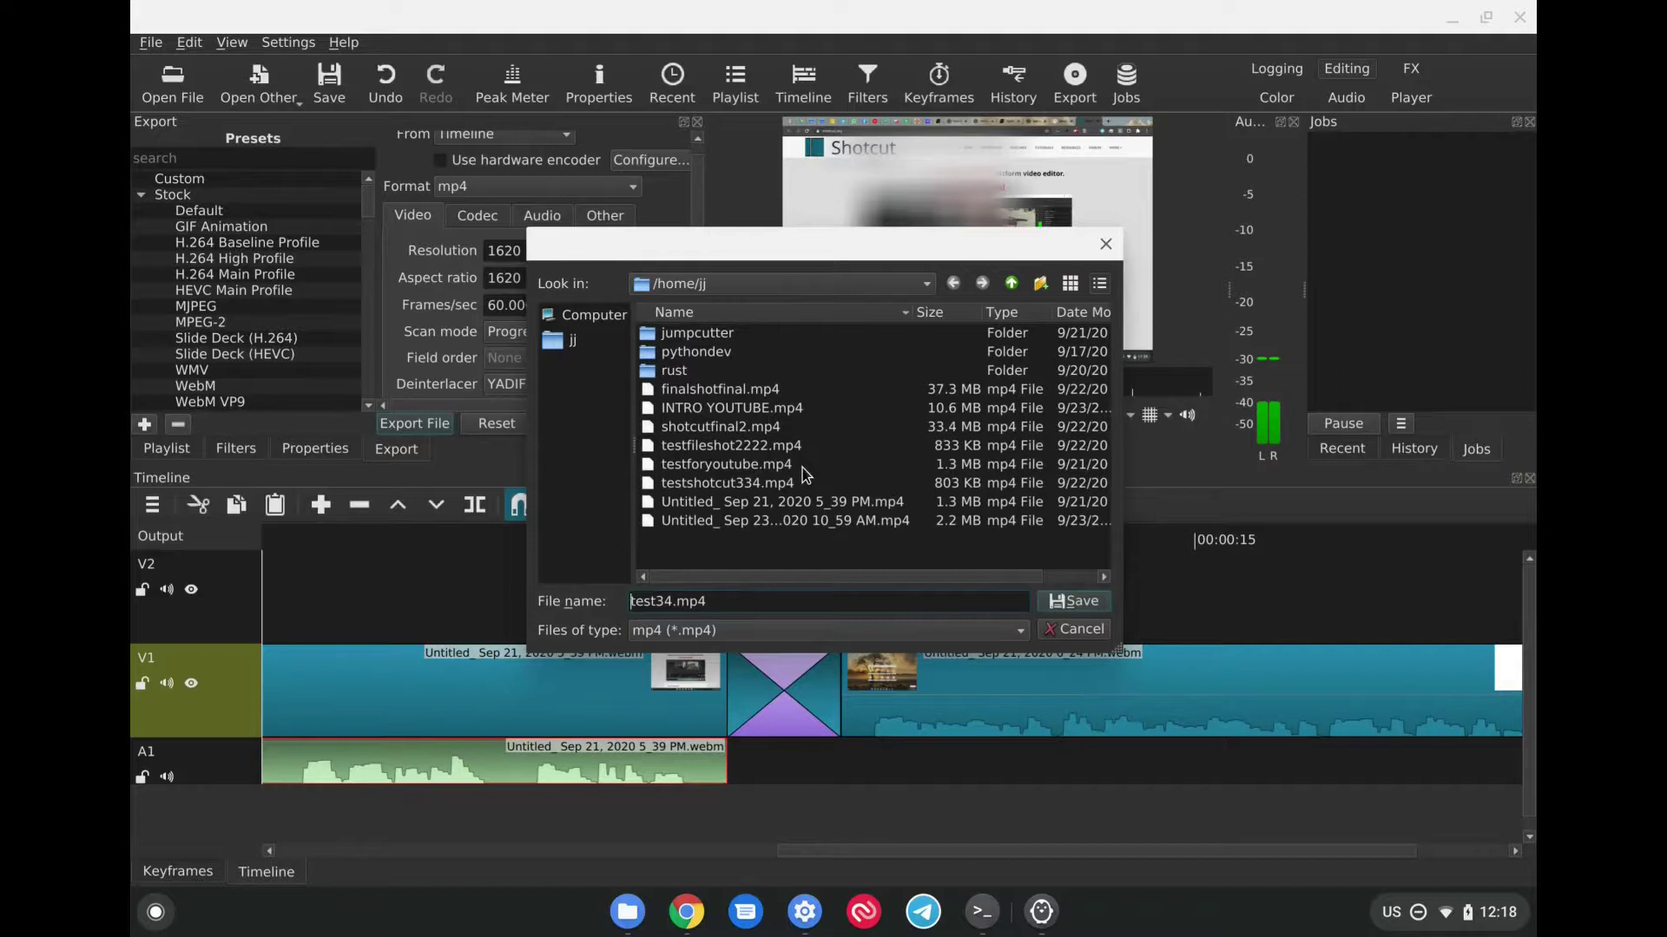
pyautogui.press('Home')
pyautogui.click(1077, 602)
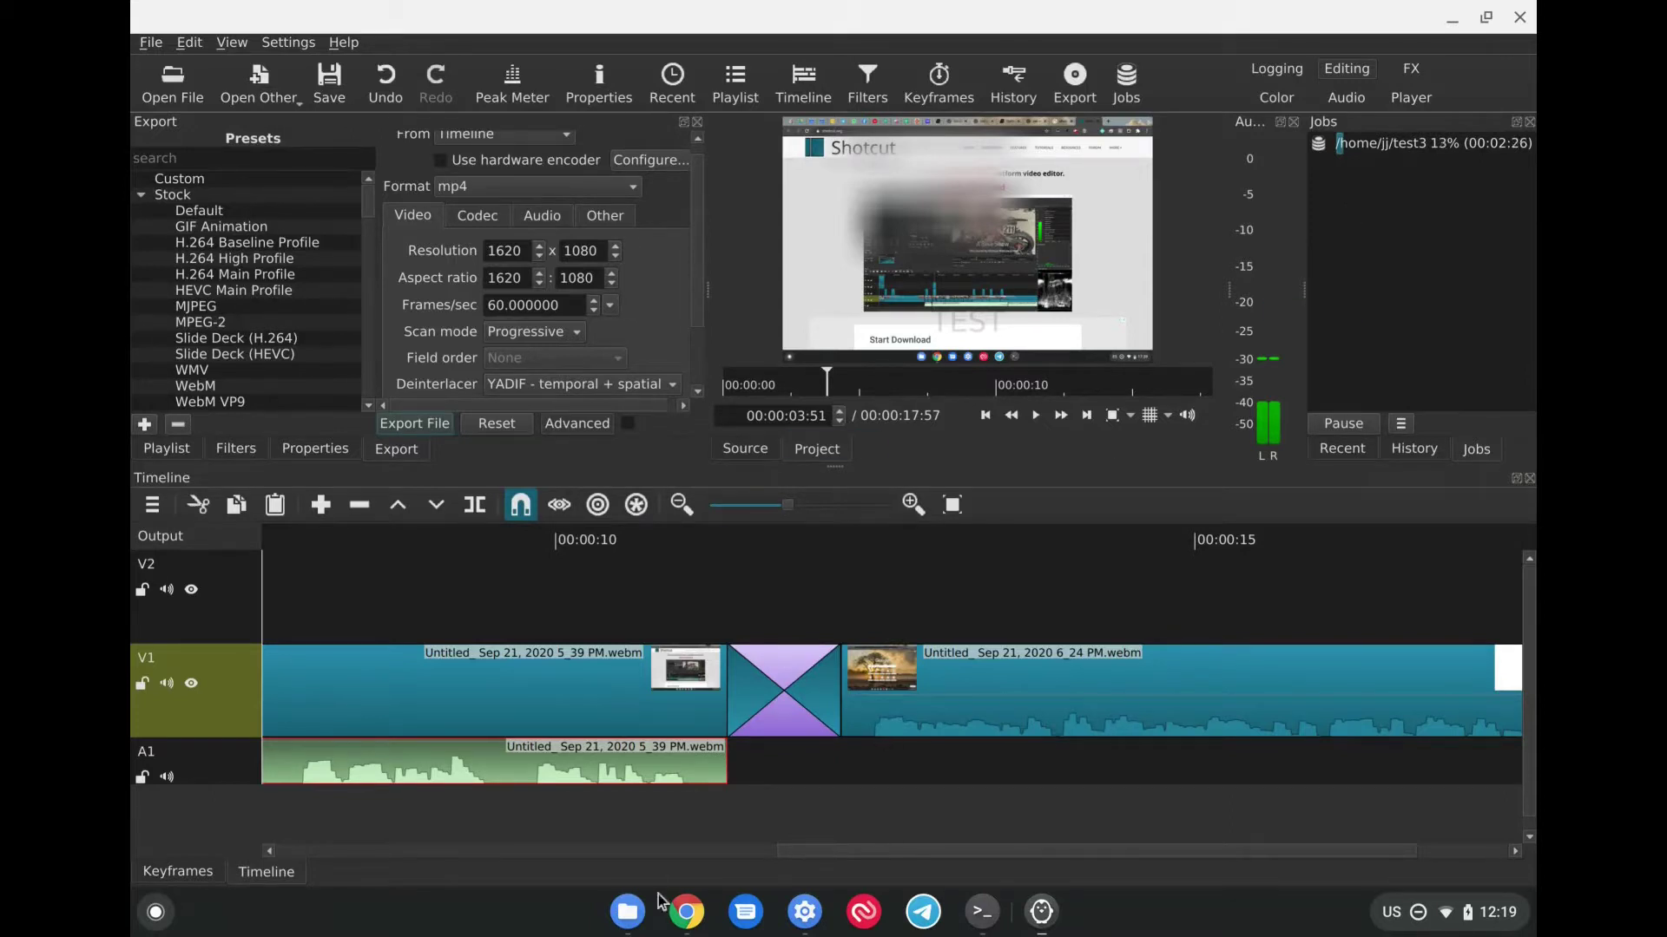
# Step: Switch to the Files app, clear the selection, and bring up the Linux files listing
pyautogui.click(627, 912)
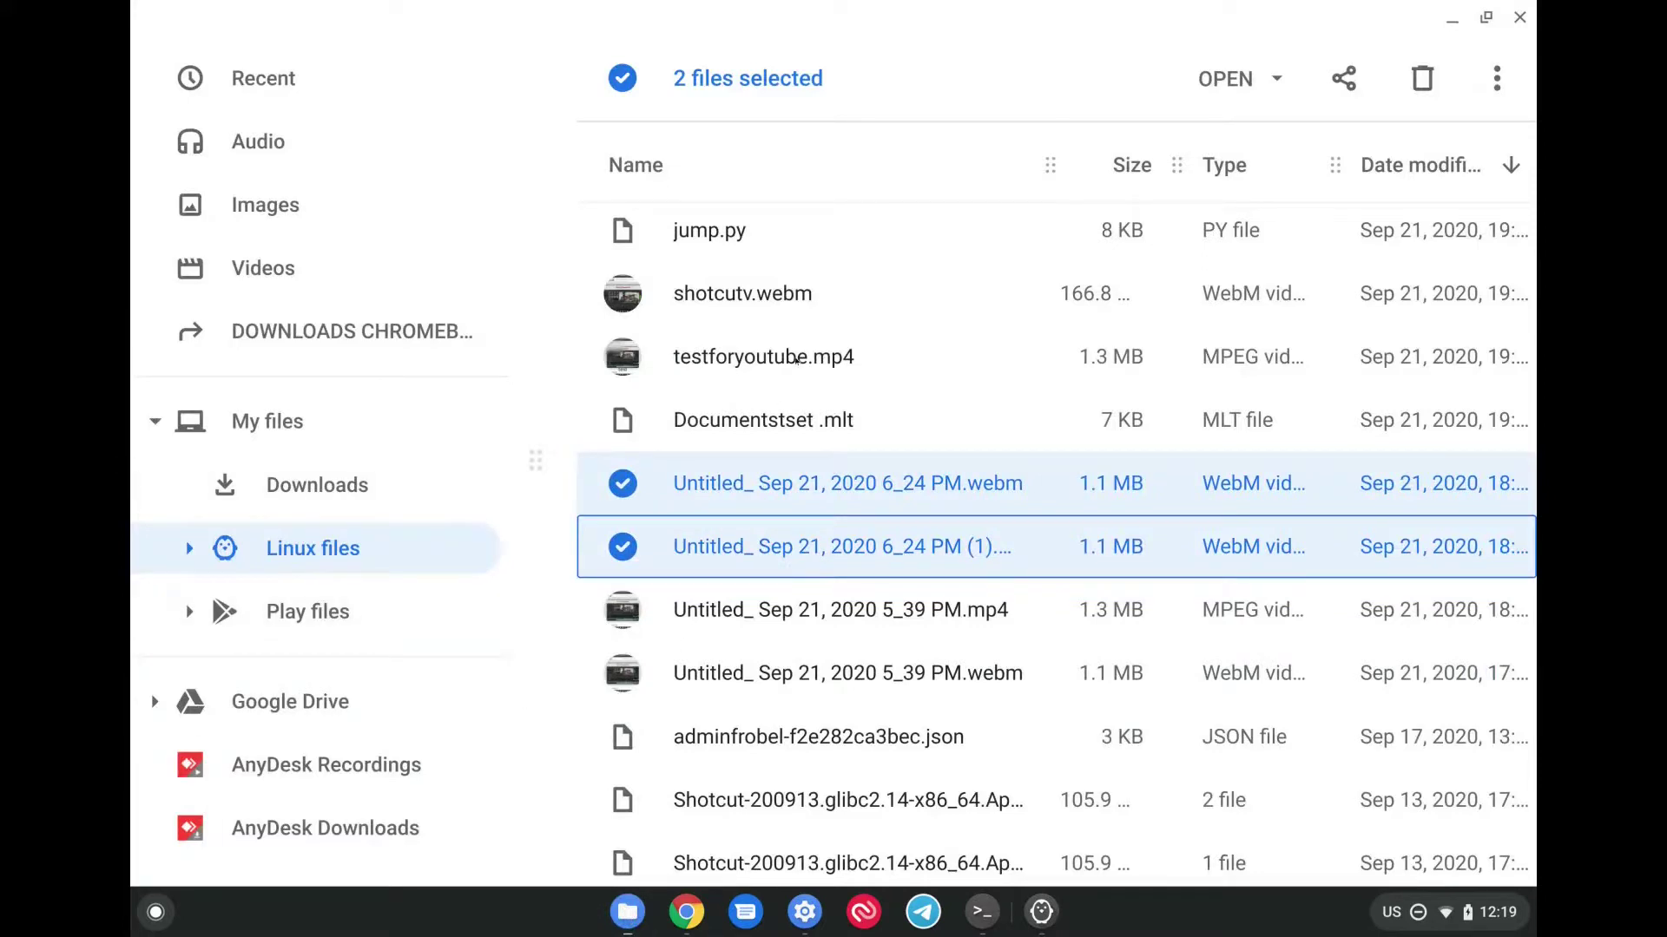
pyautogui.press('Escape')
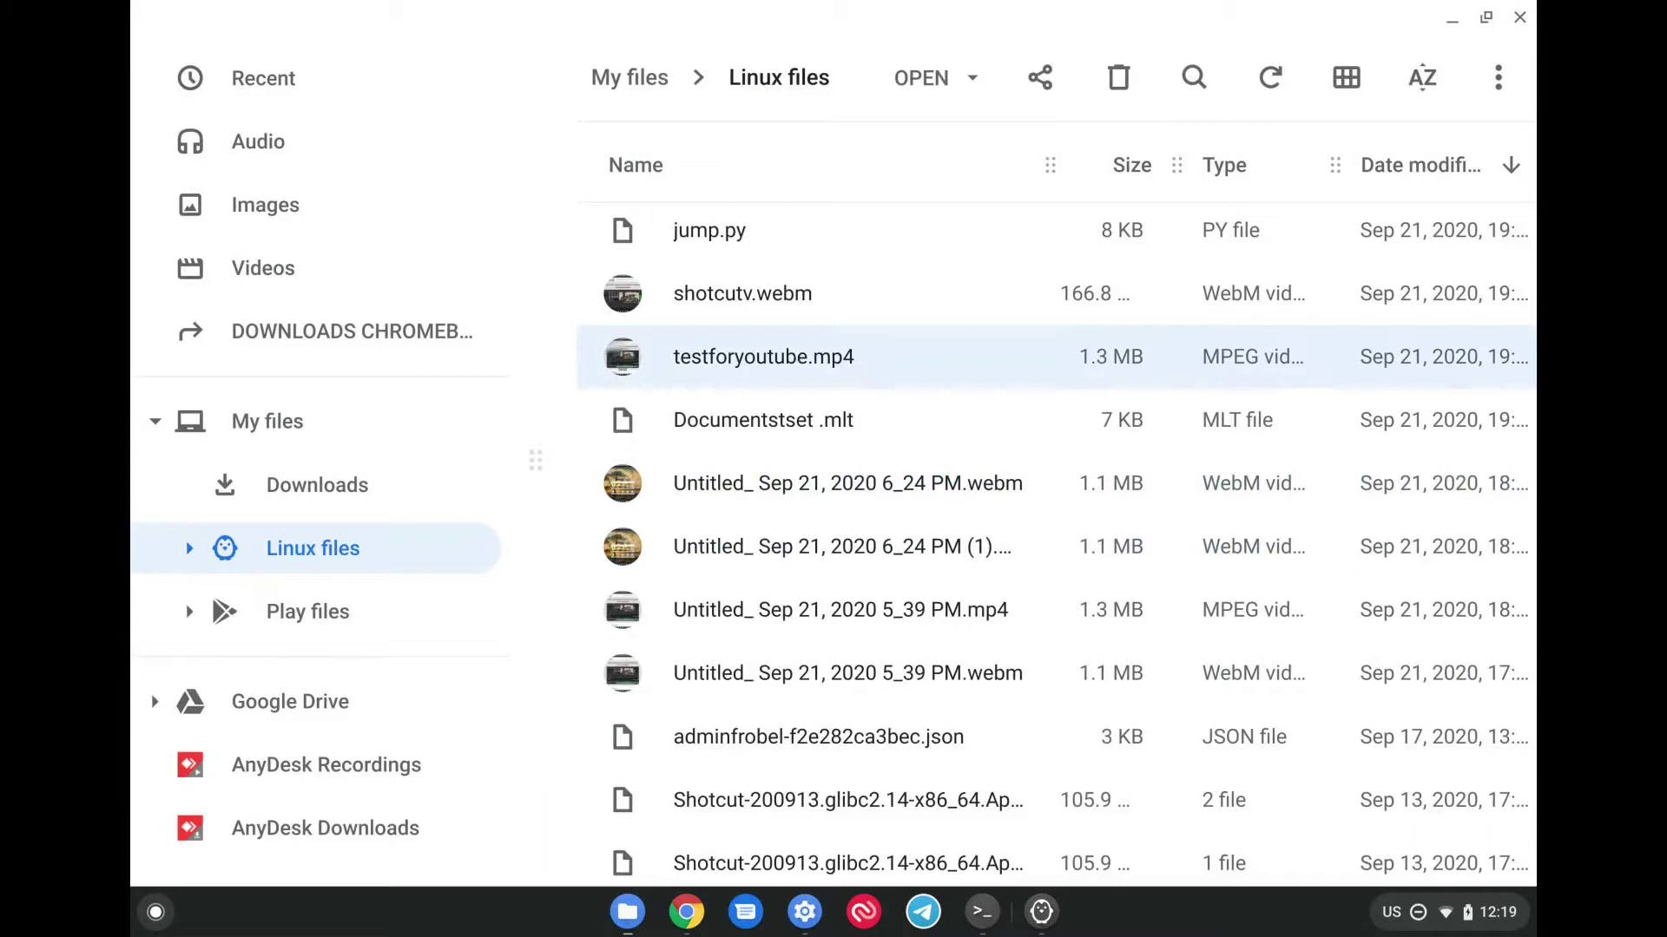
pyautogui.moveTo(763, 356); pyautogui.dragTo(685, 415)
# Step: Switch to the Chrome window showing the shotcut.org homepage
pyautogui.hotkey('alt', 'Tab')
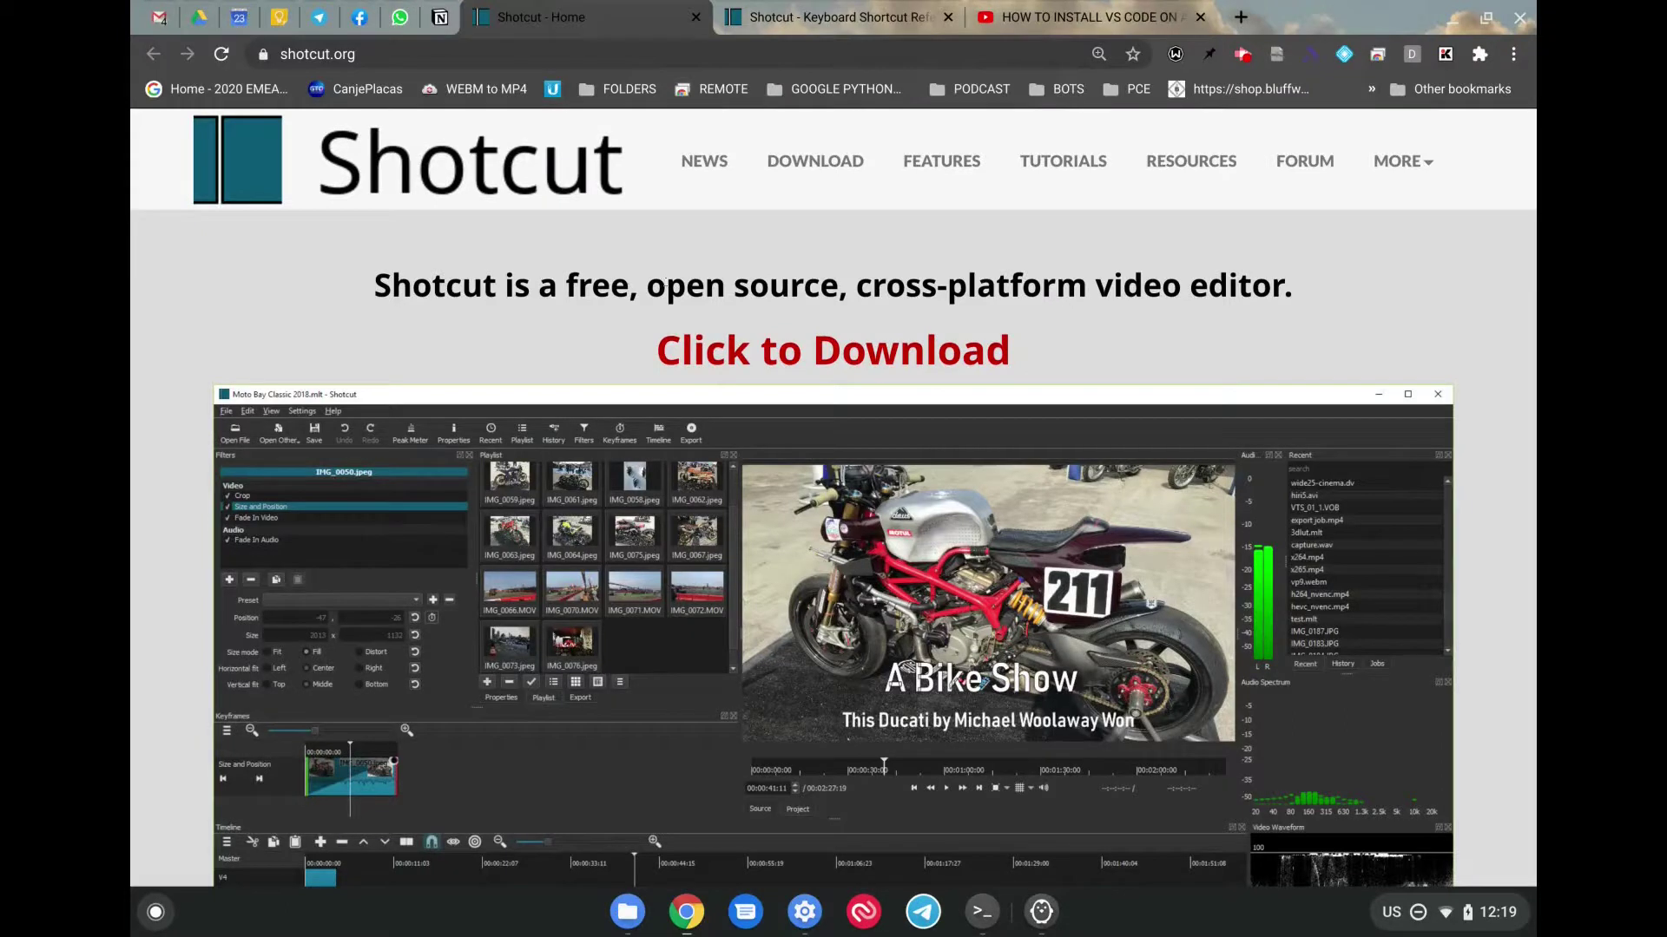